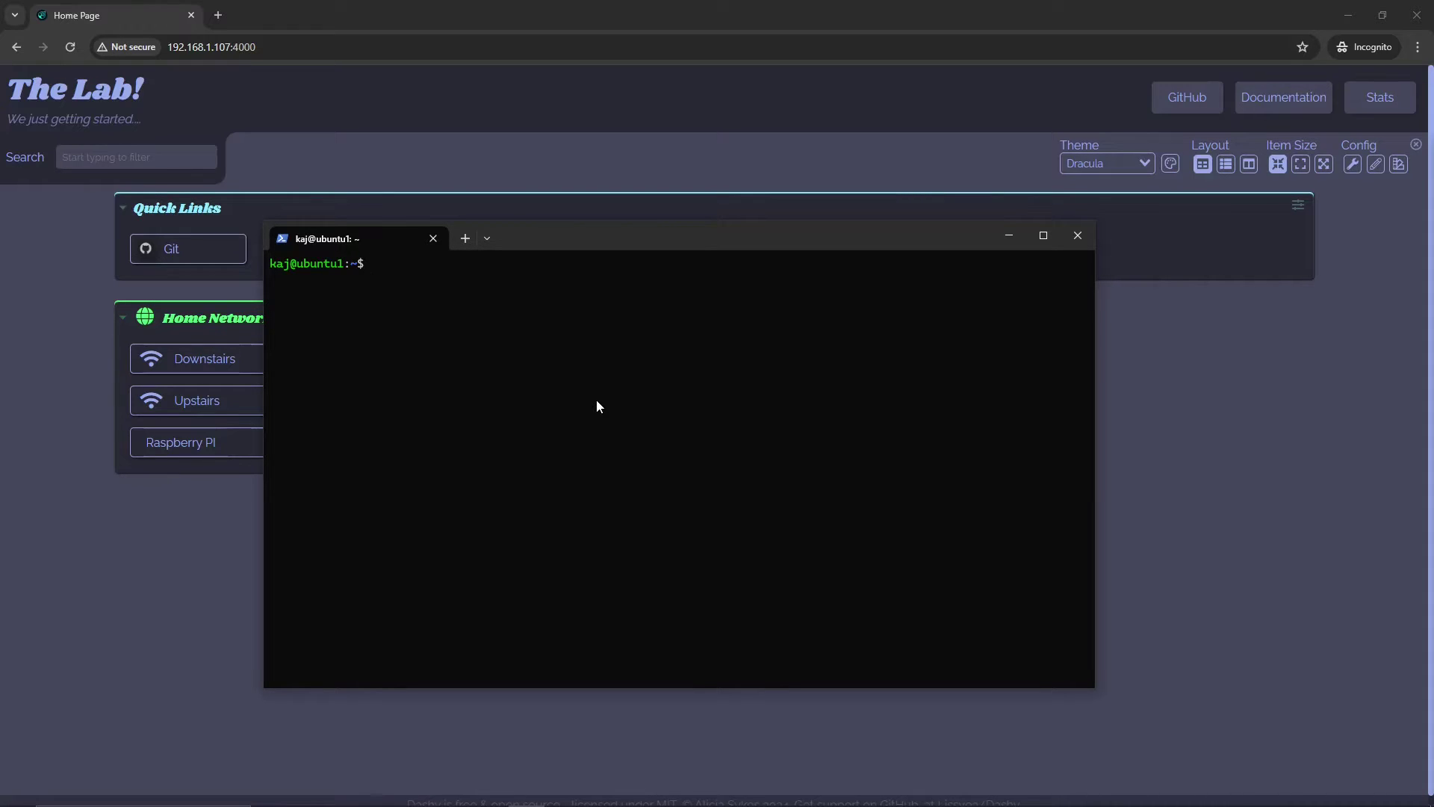
# Go to /etc/netplan, list its files and open 00-installer-config.yaml in Vim with sudo, entering the sudo password
pyautogui.write('cd /etc/netplan')
pyautogui.press('Return')
pyautogui.write('ls')
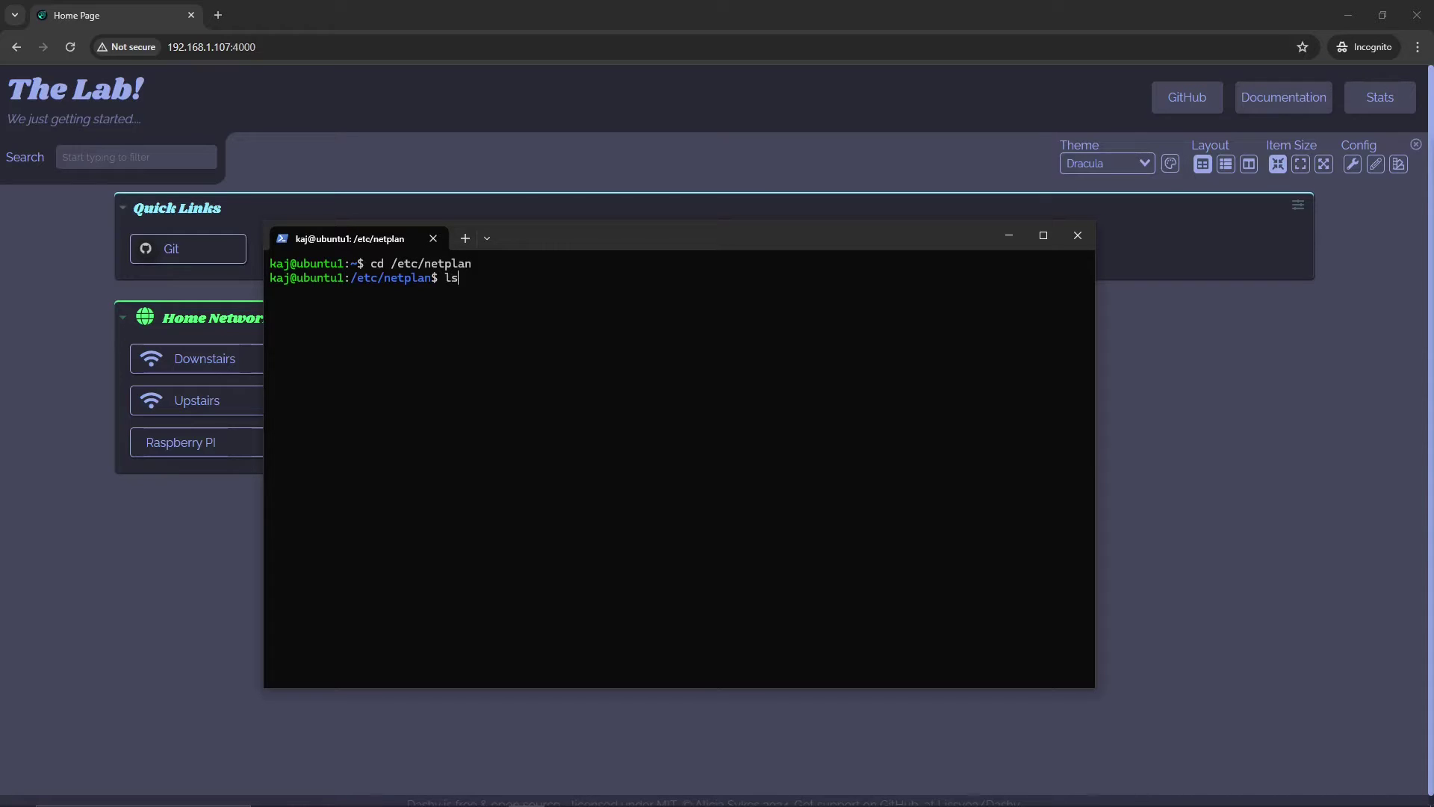
pyautogui.press('Return')
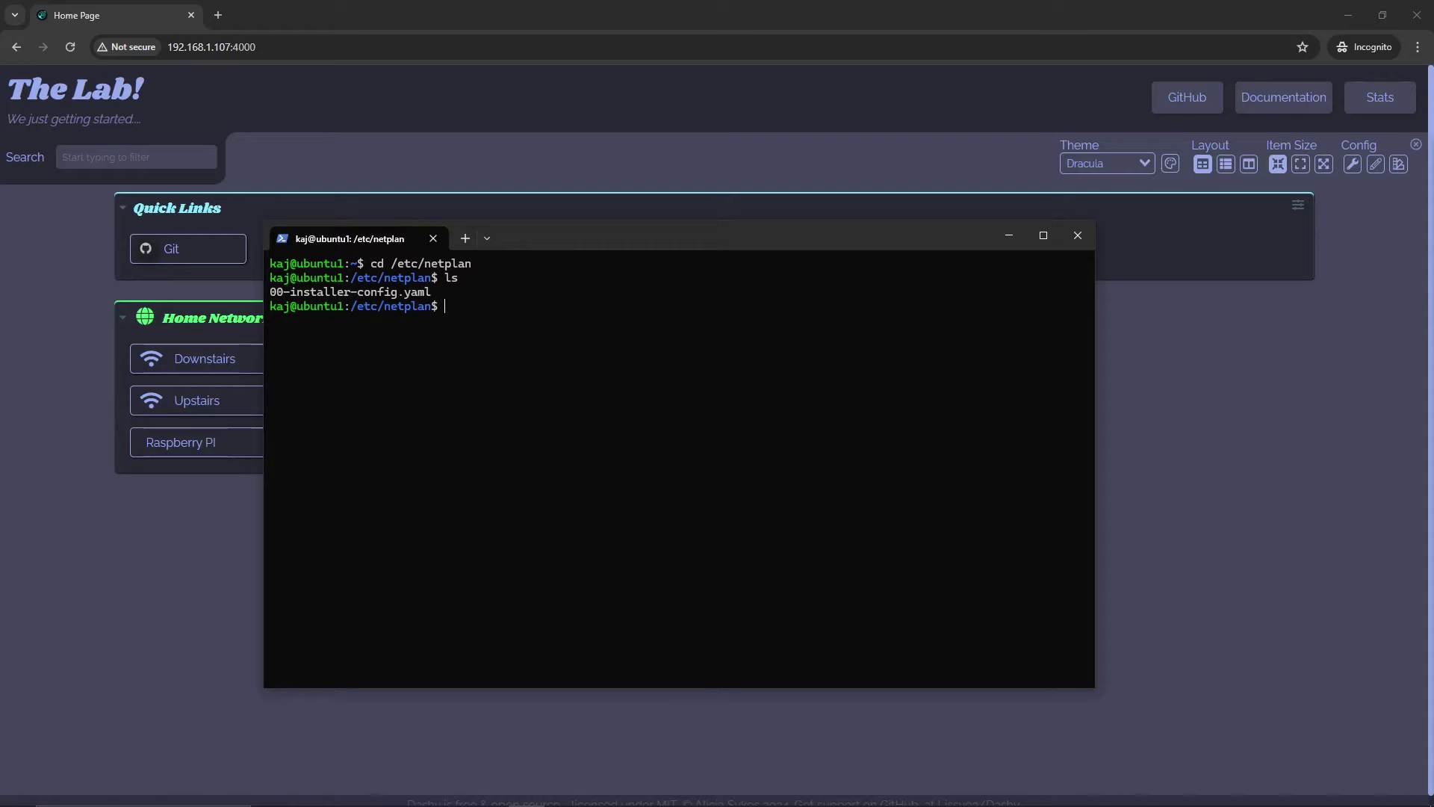
pyautogui.write('sudo vim 00-installer-config.yaml')
pyautogui.press('Return')
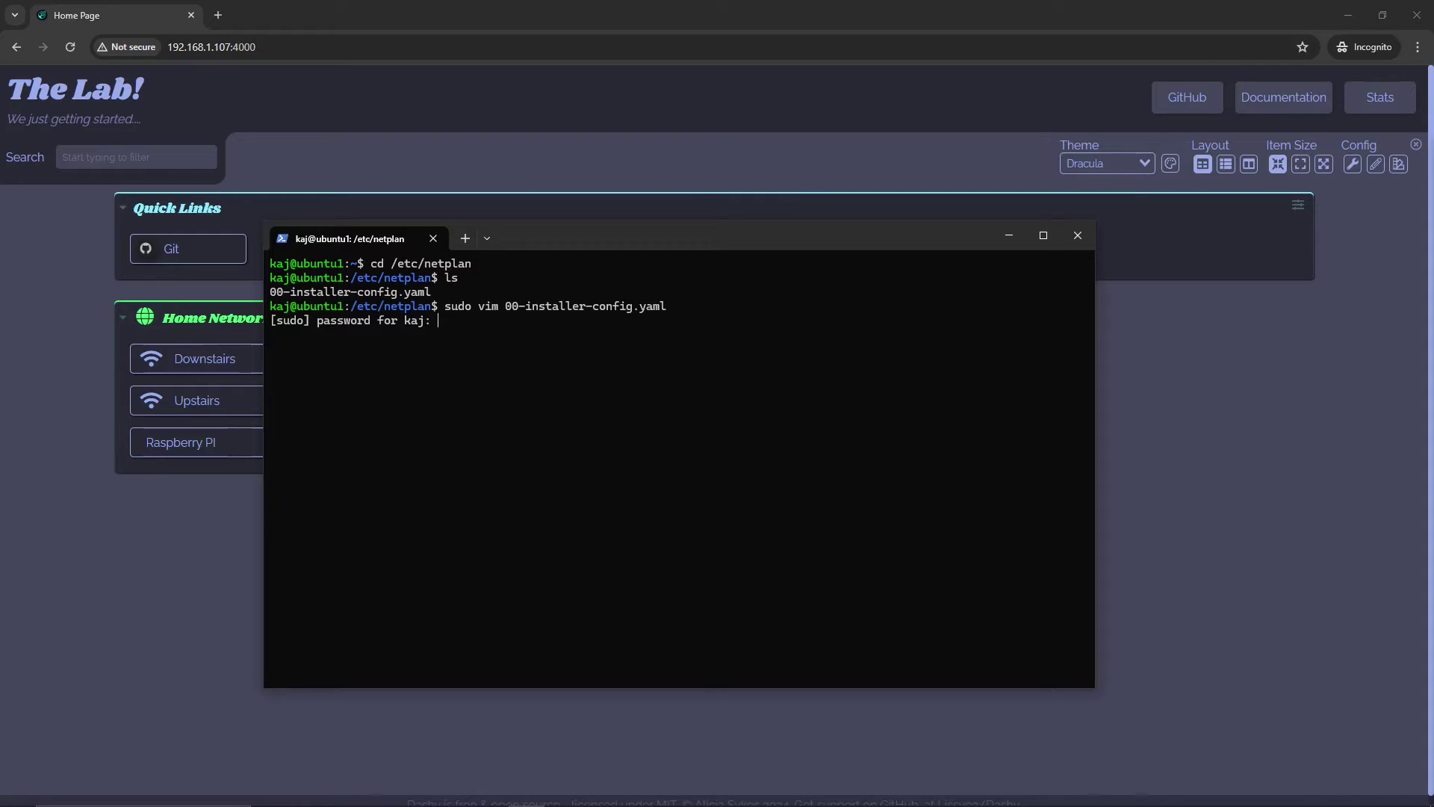
pyautogui.press('Return')
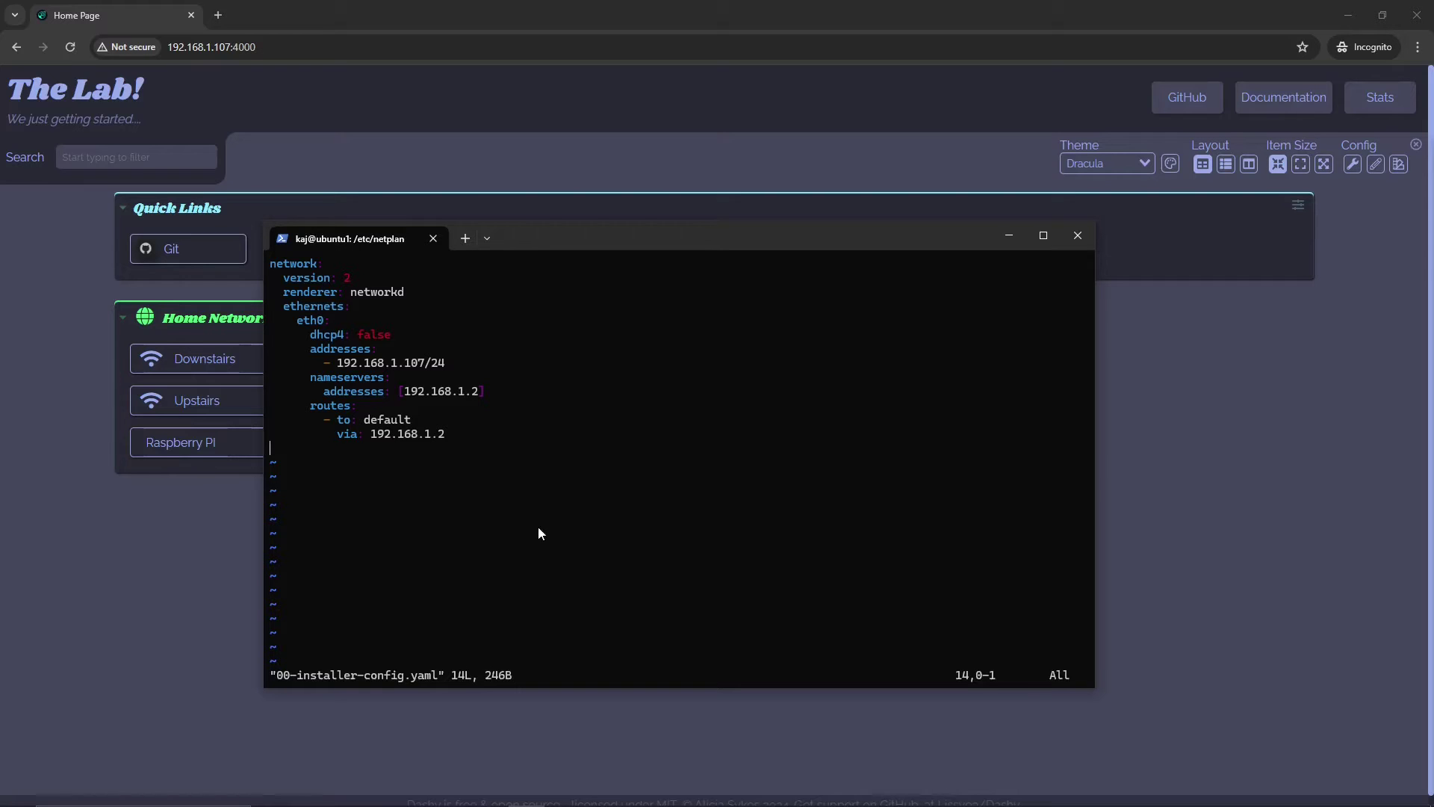
# Quit Vim without saving and apply the network configuration with sudo netplan apply
pyautogui.hotkey('ctrl', 'c')
pyautogui.write(':q!')
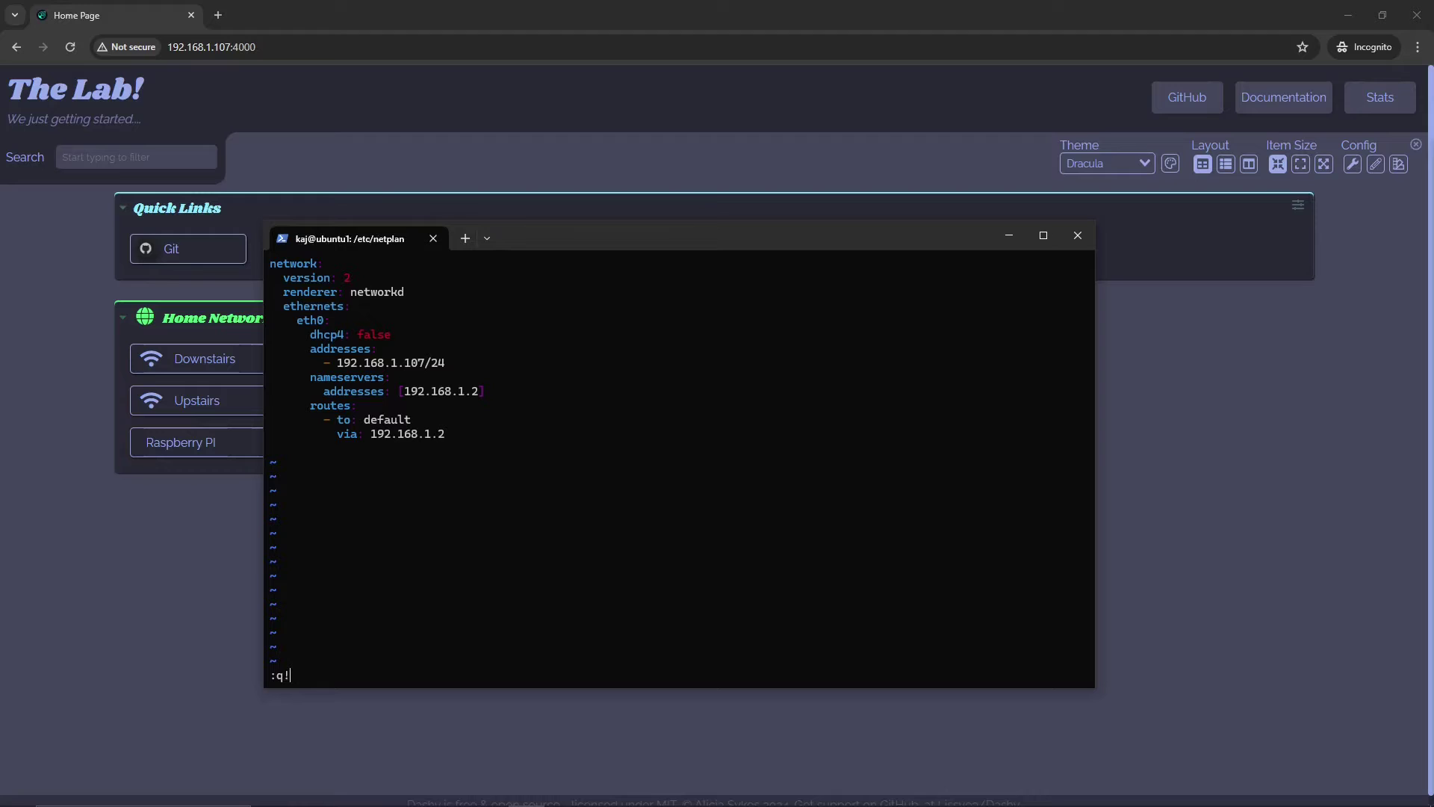
pyautogui.press('Return')
pyautogui.write('sudo netplan apply')
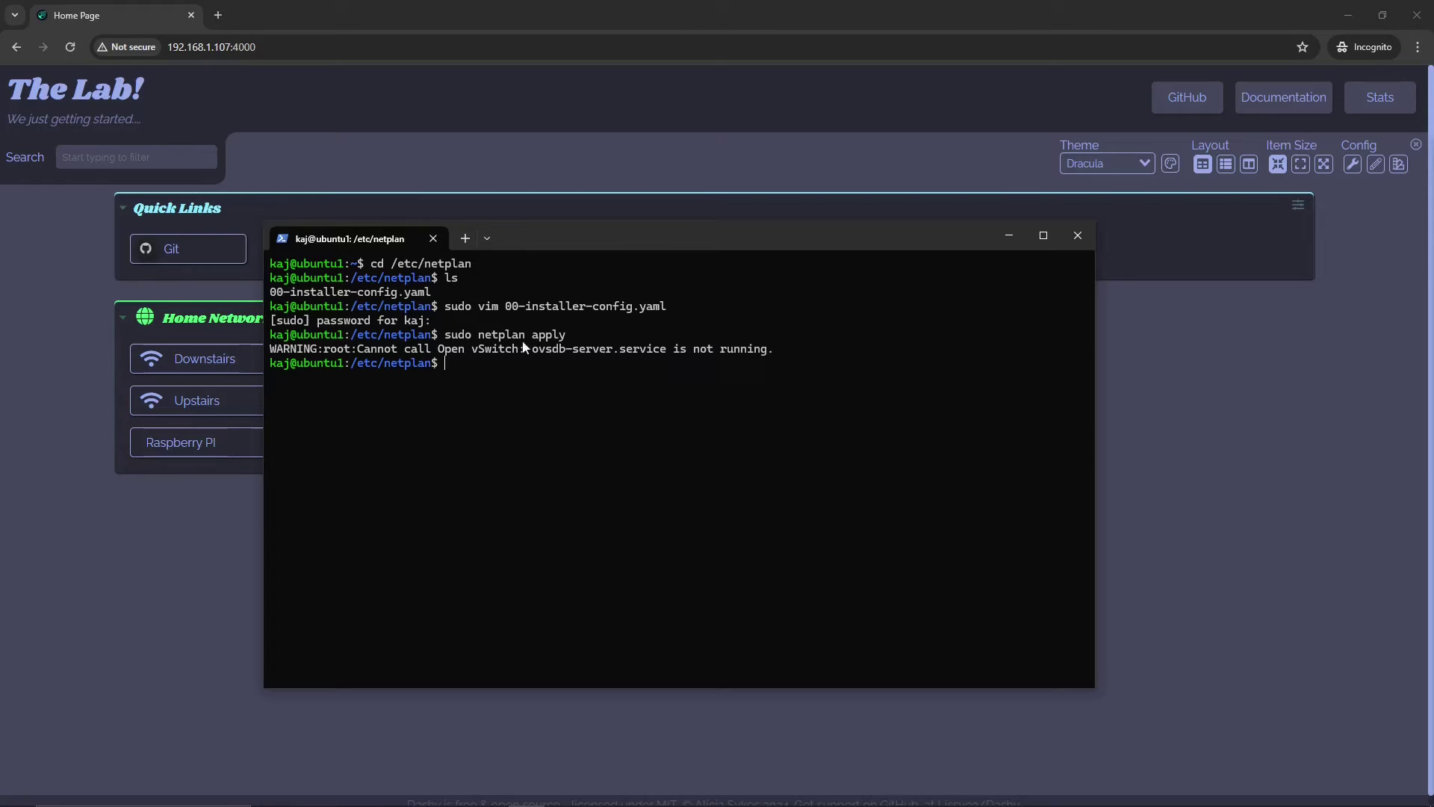
pyautogui.moveTo(343, 348); pyautogui.dragTo(580, 348)
pyautogui.click(632, 494)
# Show the eth0 interface details with ifconfig and highlight its inet address
pyautogui.write('ifconfig eth0')
pyautogui.press('Return')
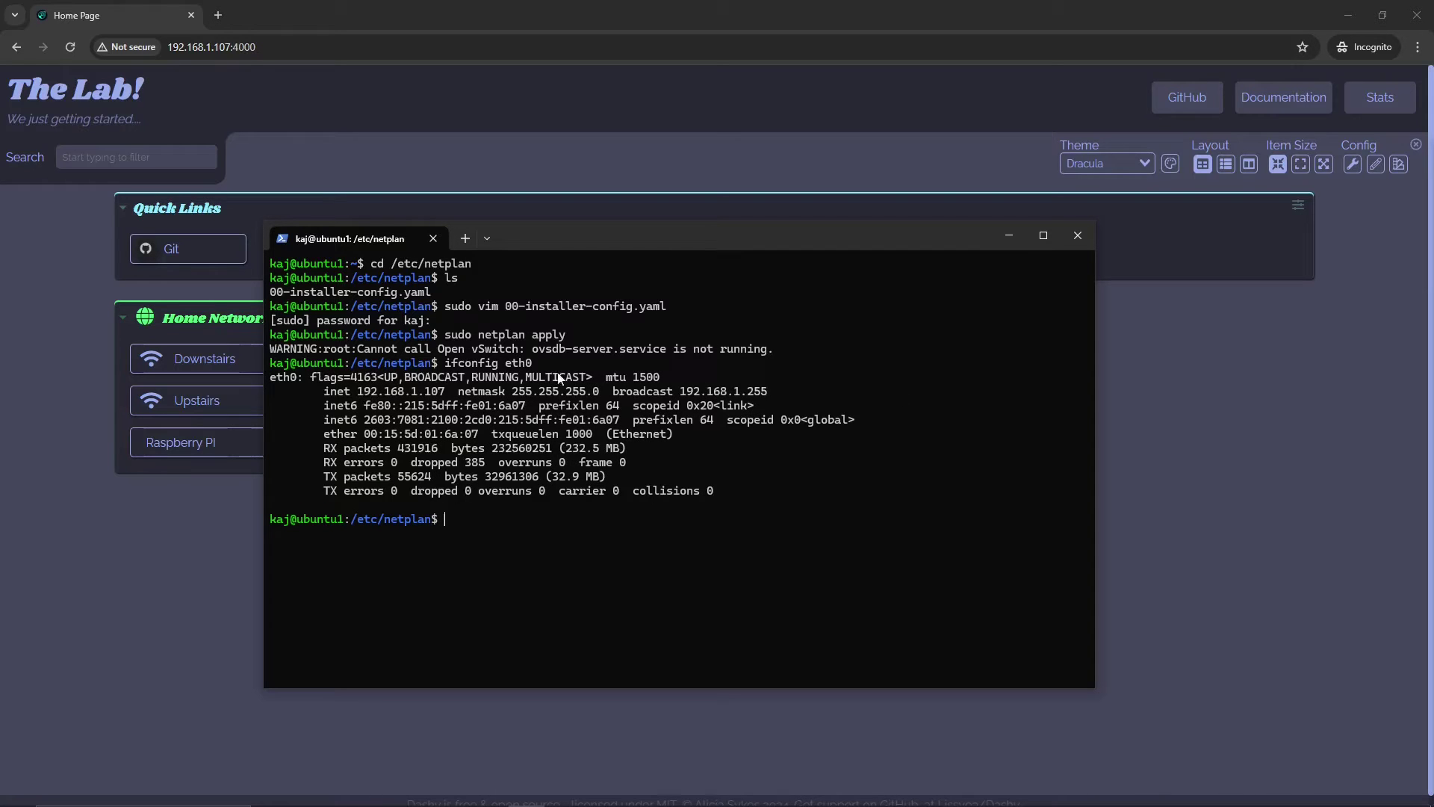
pyautogui.moveTo(351, 391); pyautogui.dragTo(446, 393)
pyautogui.hotkey('ctrl', 'c')
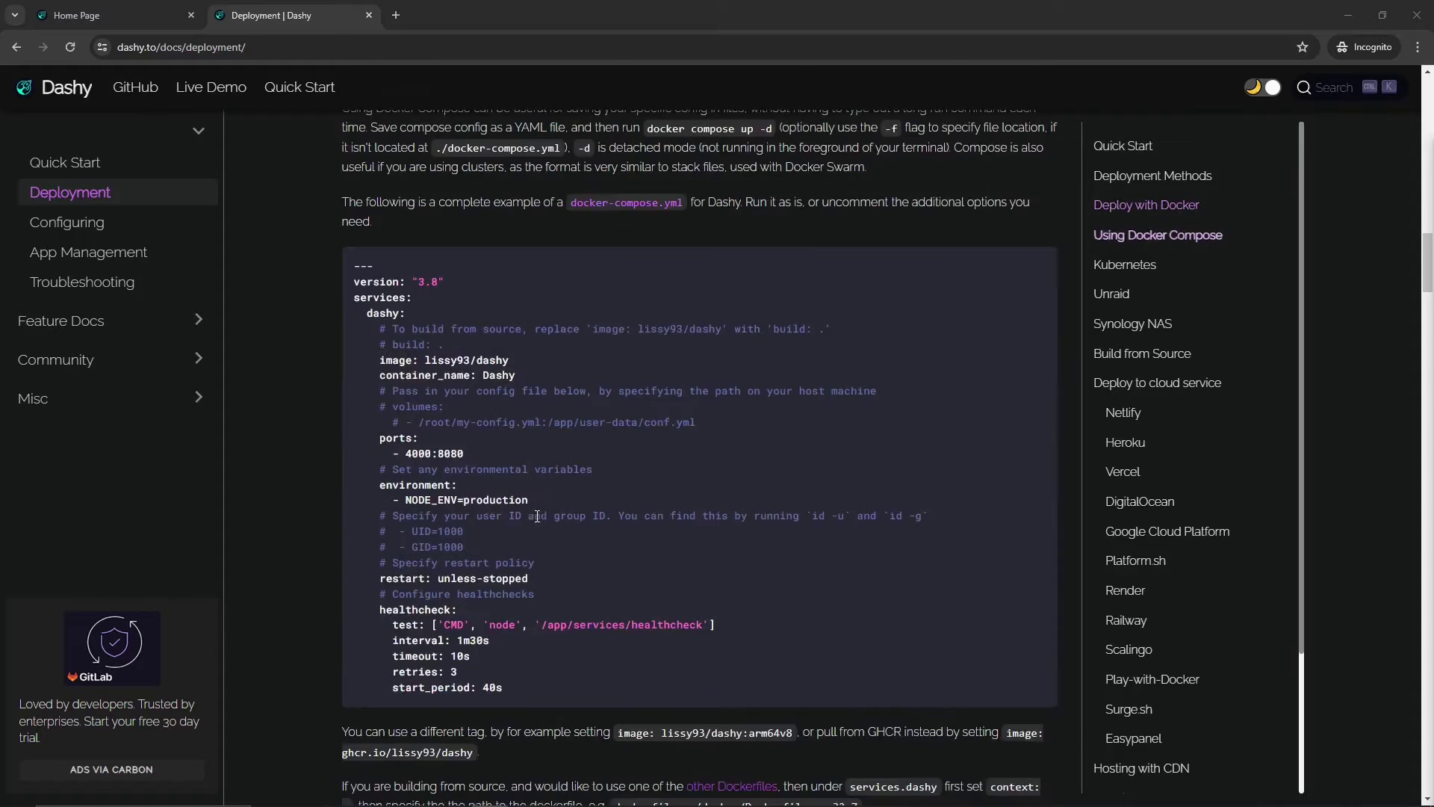
# Examine the Using Docker Compose section of the Dashy deployment docs and select the complete docker-compose.yml example
pyautogui.scroll(2, 537, 516)
pyautogui.moveTo(343, 218); pyautogui.dragTo(572, 223)
pyautogui.click(585, 619)
pyautogui.scroll(-1, 572, 590)
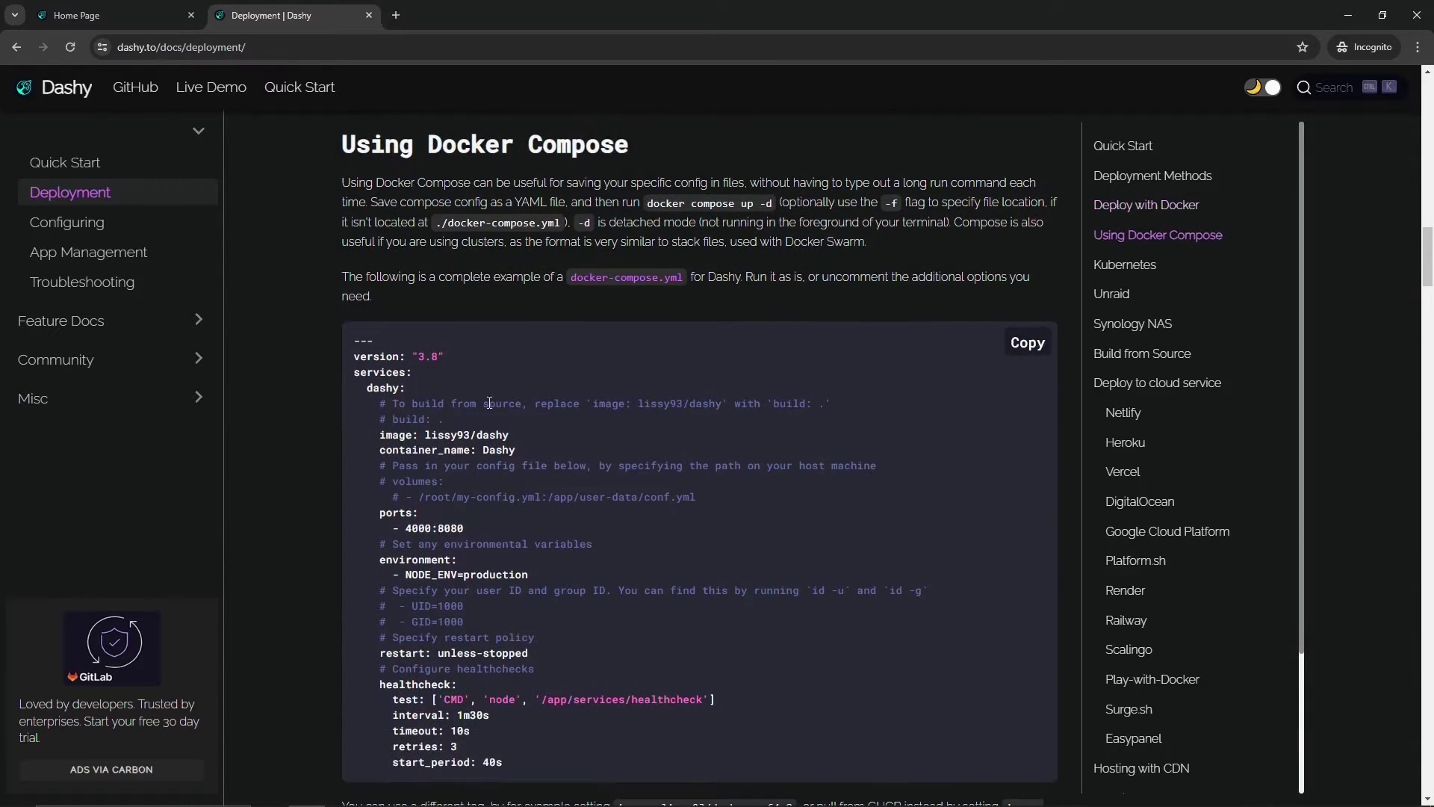
pyautogui.moveTo(351, 333); pyautogui.dragTo(979, 763)
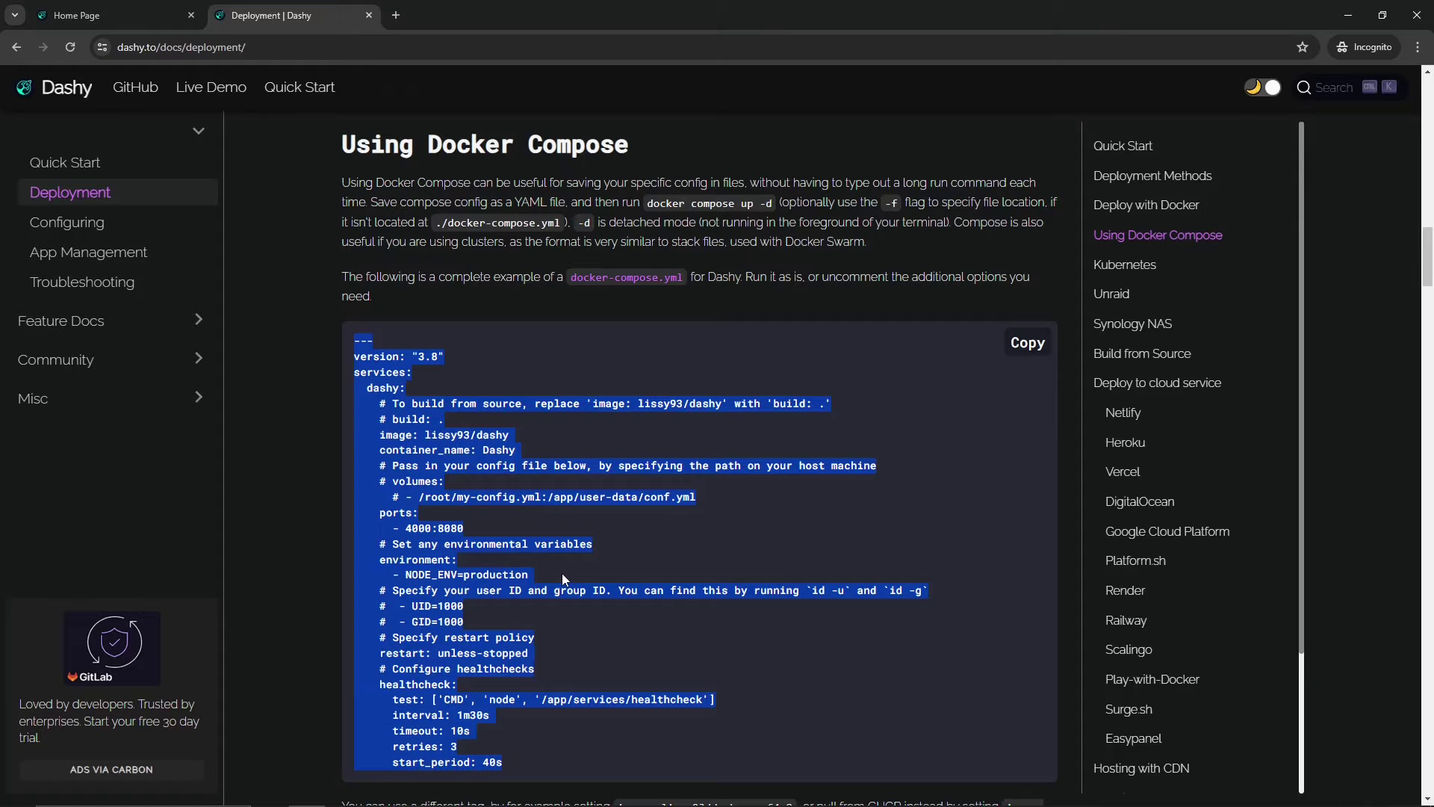
# Switch to the terminal, print docker-compose.yml from the dashy folder and open the file in Vim
pyautogui.hotkey('alt', 'Tab')
pyautogui.scroll(-1, 571, 563)
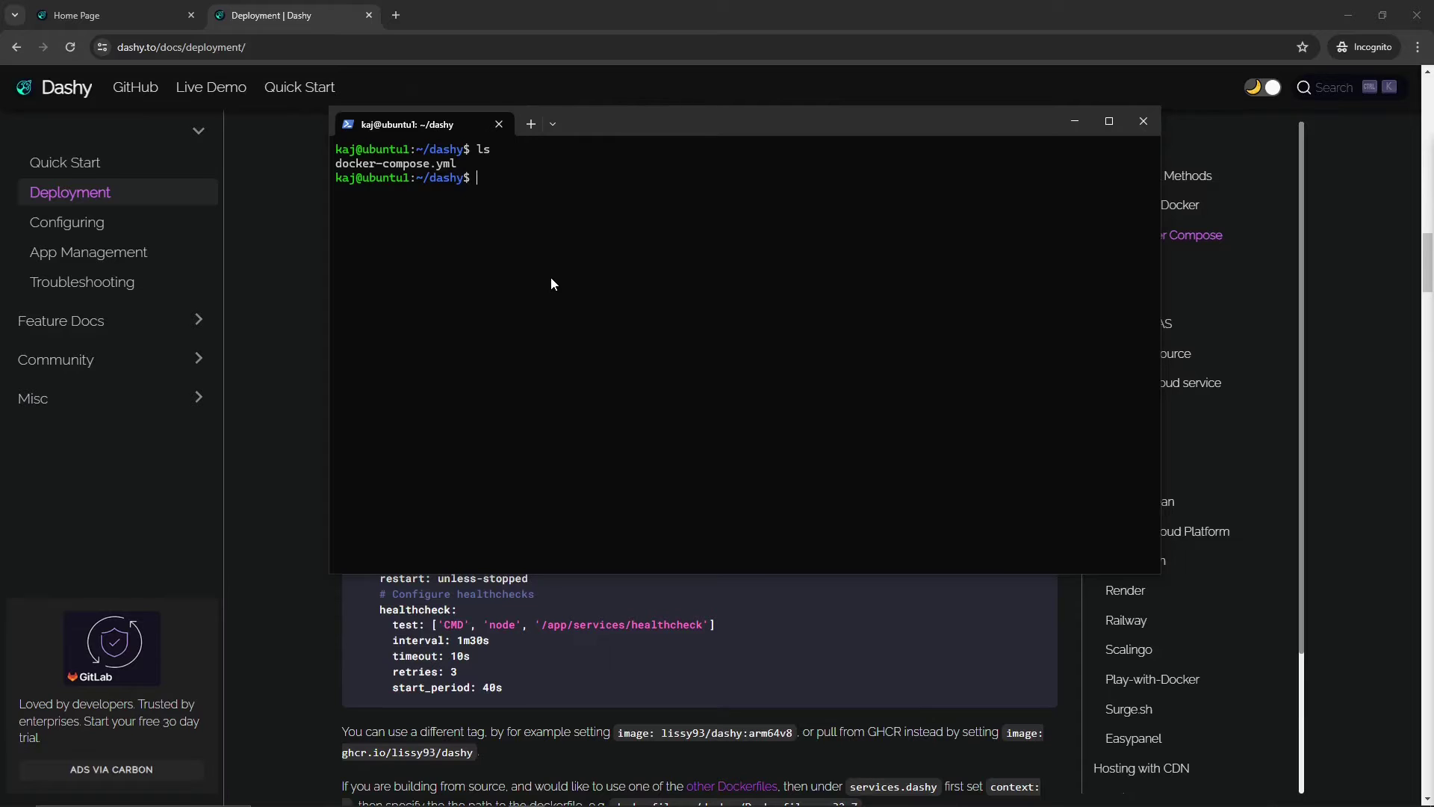
pyautogui.write('cat docker-compose.yml')
pyautogui.press('Return')
pyautogui.write('vim do')
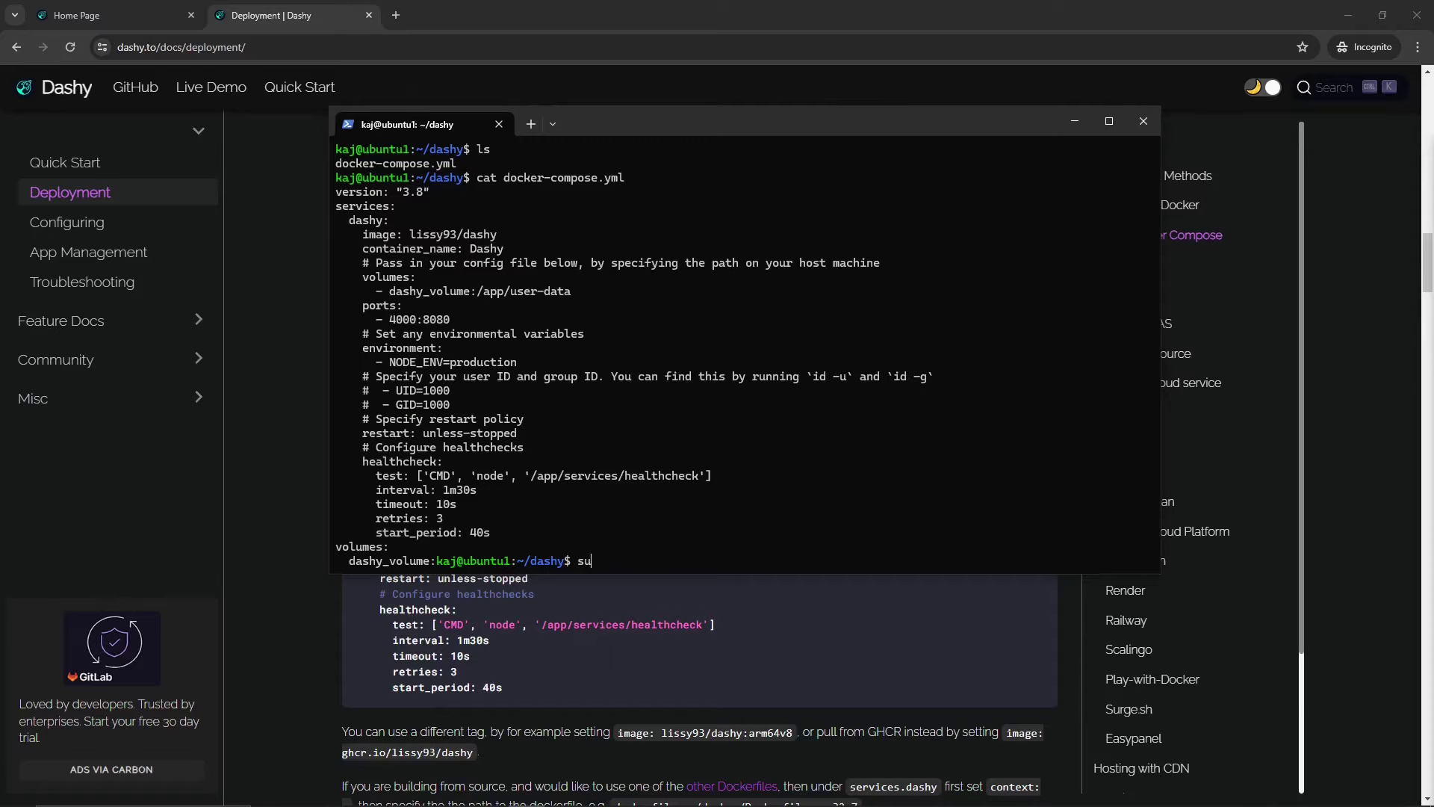
pyautogui.press('Tab')
pyautogui.press('Return')
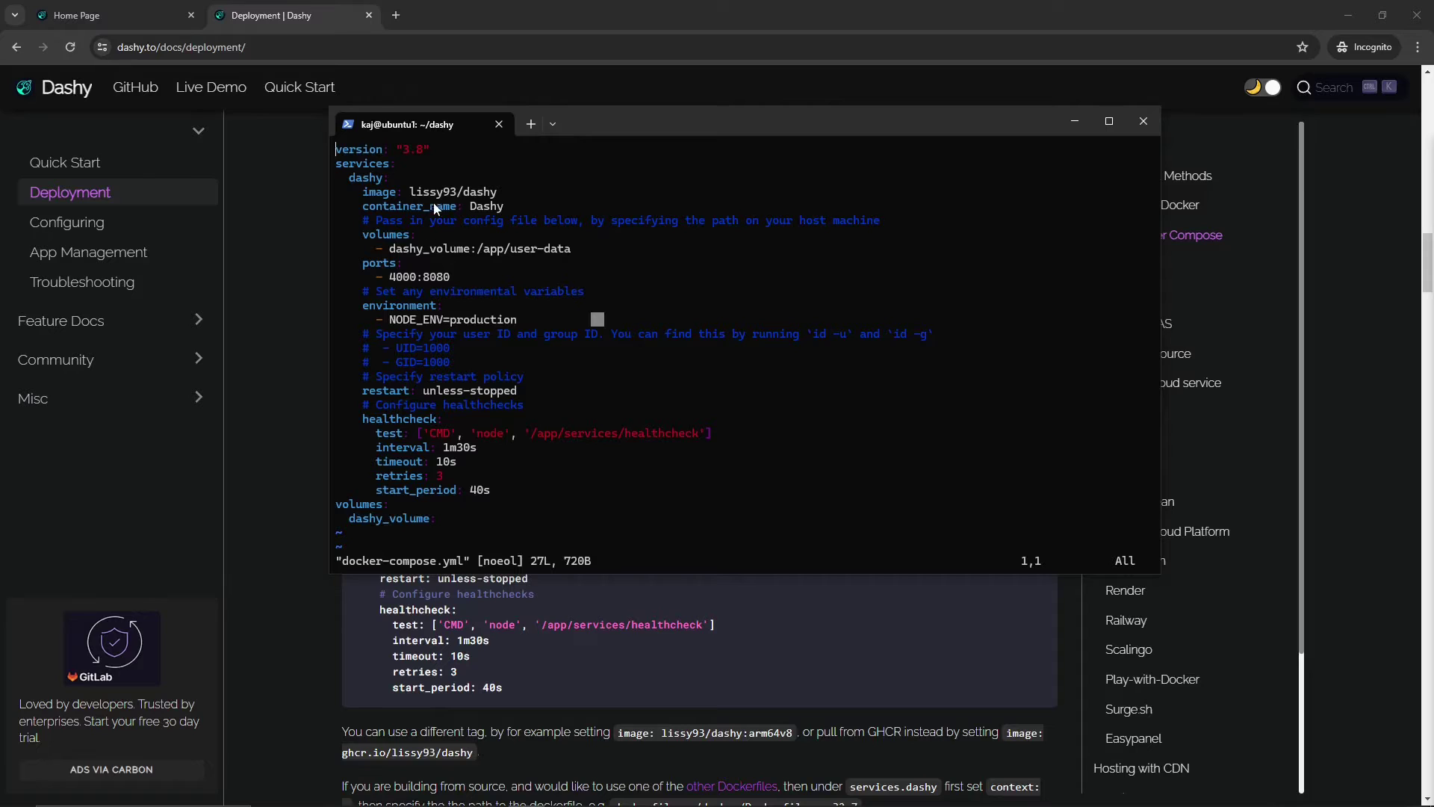
# Examine the image, container name and dashy_volume mapping lines of the dashy service
pyautogui.moveTo(363, 192); pyautogui.dragTo(489, 192)
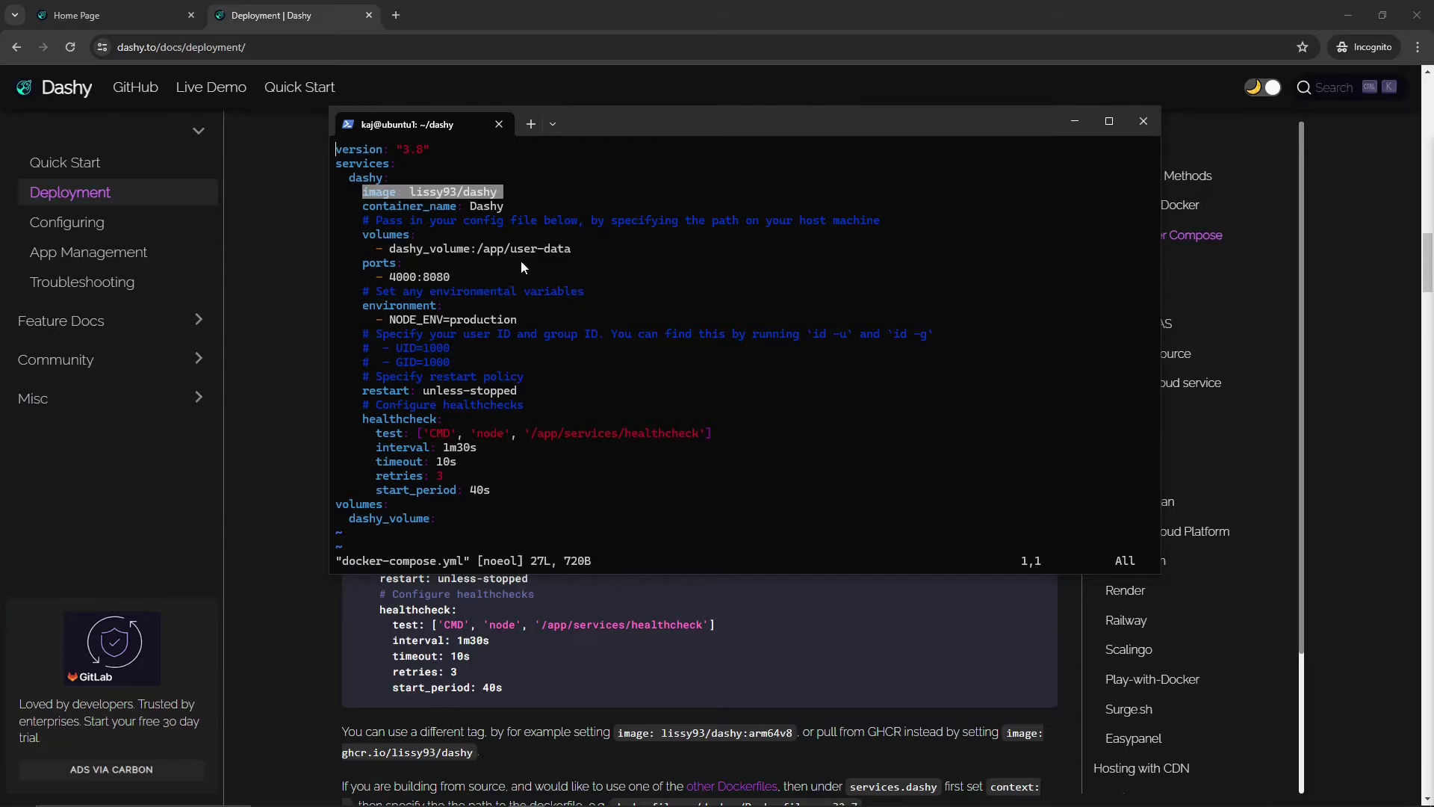
pyautogui.click(502, 323)
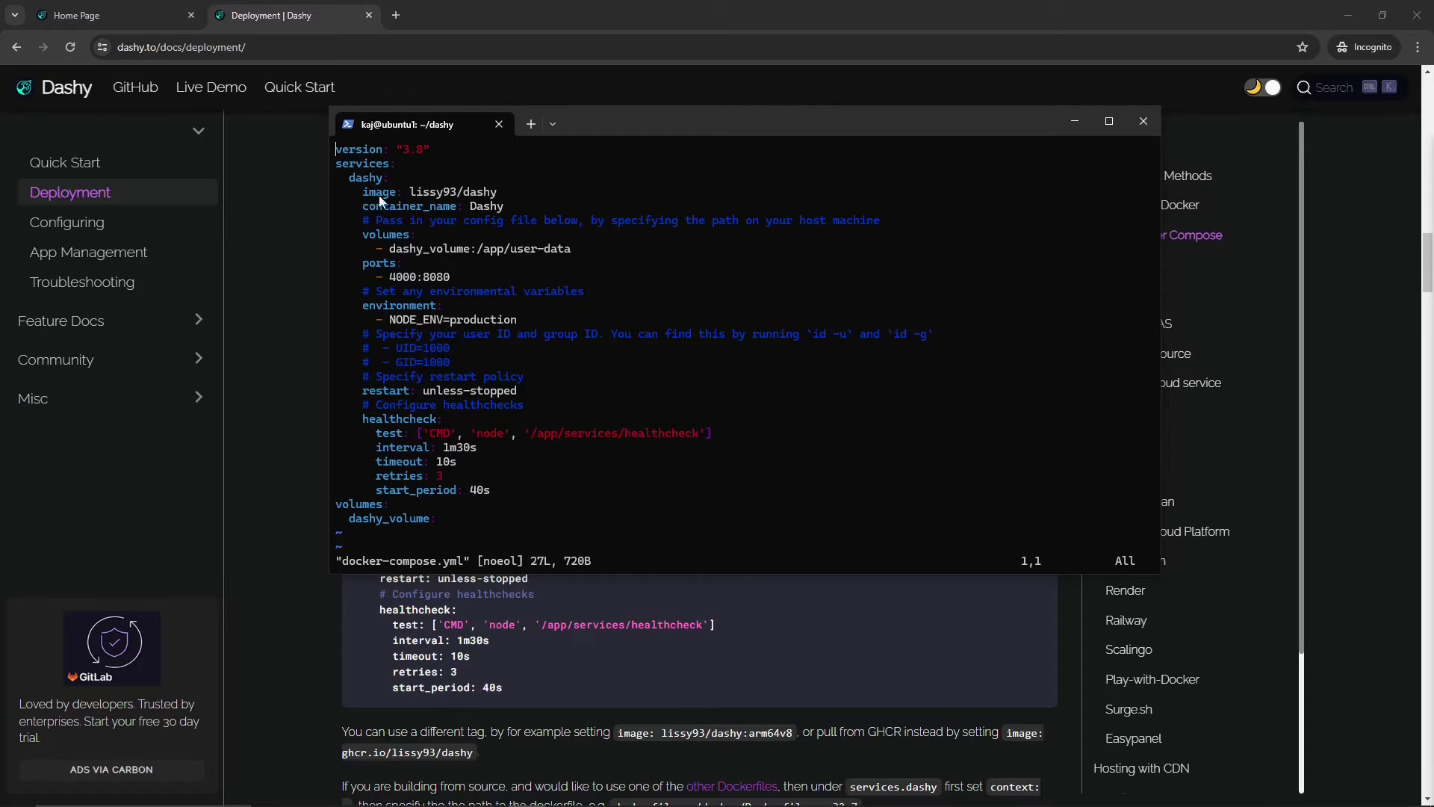
pyautogui.moveTo(369, 207)
pyautogui.mouseDown()
pyautogui.moveTo(512, 208)
pyautogui.moveTo(366, 195)
pyautogui.mouseUp()
pyautogui.click(512, 211)
pyautogui.click(378, 234)
pyautogui.click(374, 243)
pyautogui.moveTo(366, 236); pyautogui.dragTo(572, 250)
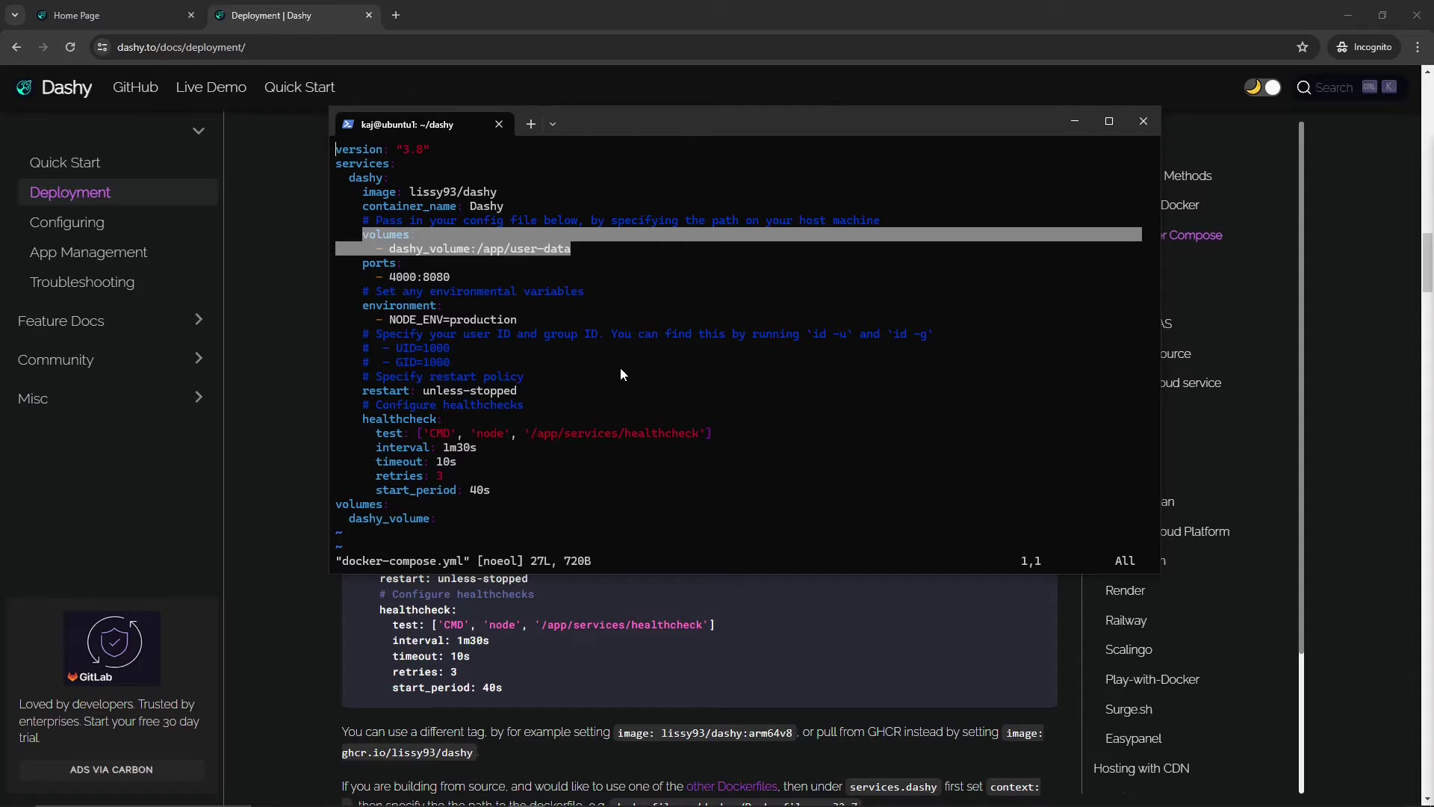
pyautogui.click(392, 252)
pyautogui.doubleClick(418, 248)
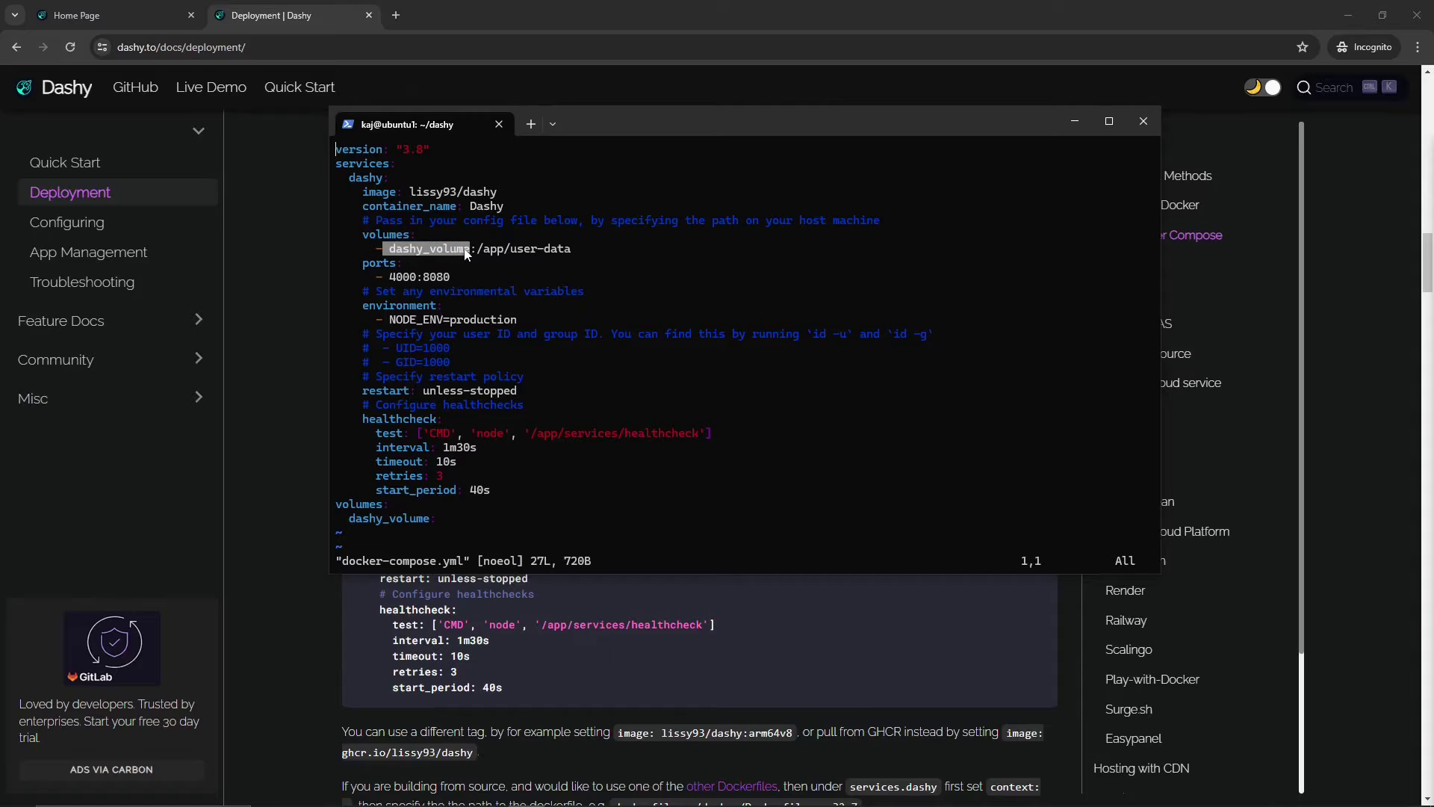
pyautogui.hotkey('ctrl', 'c')
# Examine the 4000:8080 port mapping and the dashy_volume declaration at the end of the compose file
pyautogui.doubleClick(403, 278)
pyautogui.moveTo(396, 282); pyautogui.dragTo(446, 284)
pyautogui.click(445, 342)
pyautogui.moveTo(346, 521); pyautogui.dragTo(431, 523)
pyautogui.hotkey('ctrl', 'c')
# Quit Vim without saving docker-compose.yml and clear the terminal
pyautogui.hotkey('ctrl', 'c')
pyautogui.write(':q!')
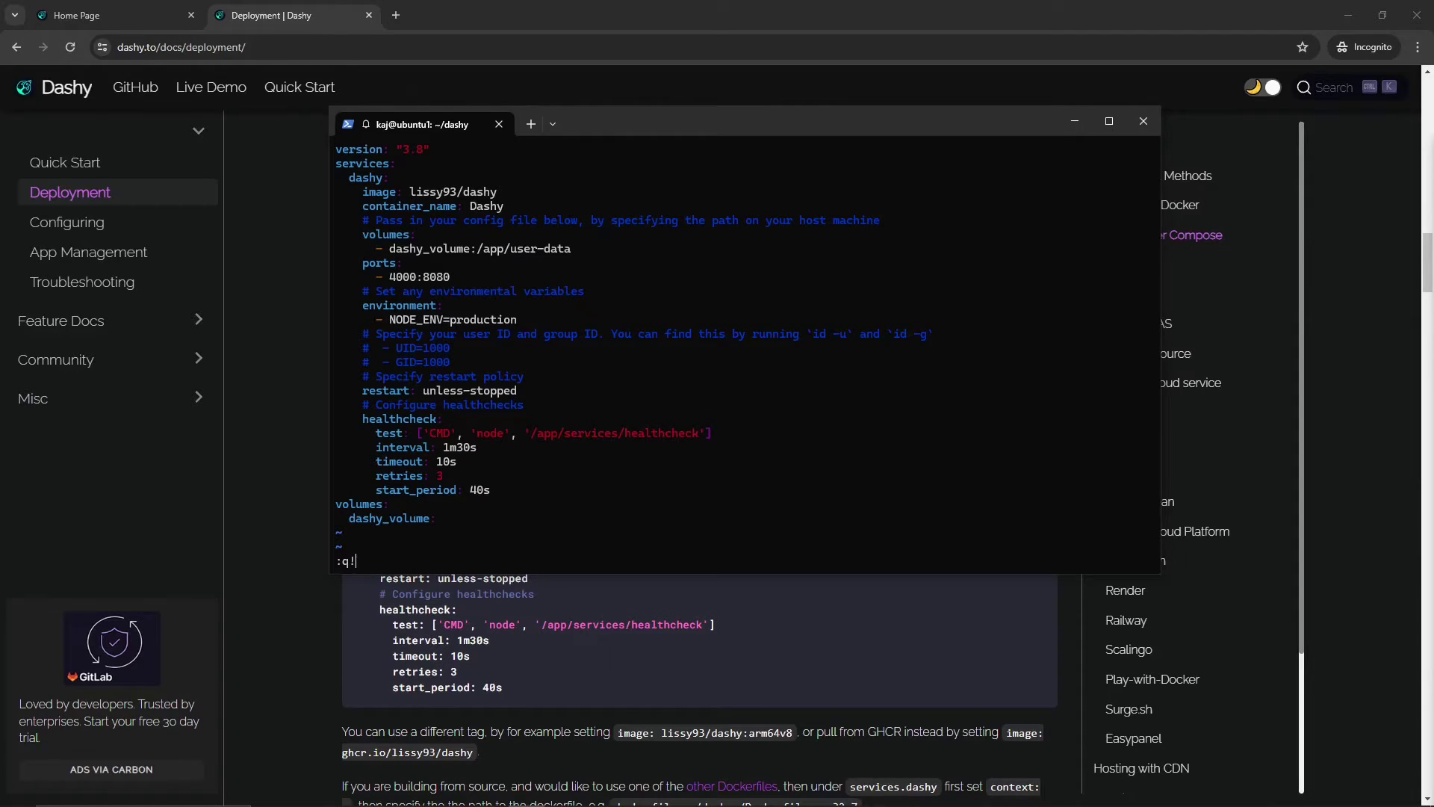
pyautogui.press('BackSpace')
pyautogui.press('BackSpace')
pyautogui.write('w')
pyautogui.press('BackSpace')
pyautogui.write('q!')
pyautogui.press('Return')
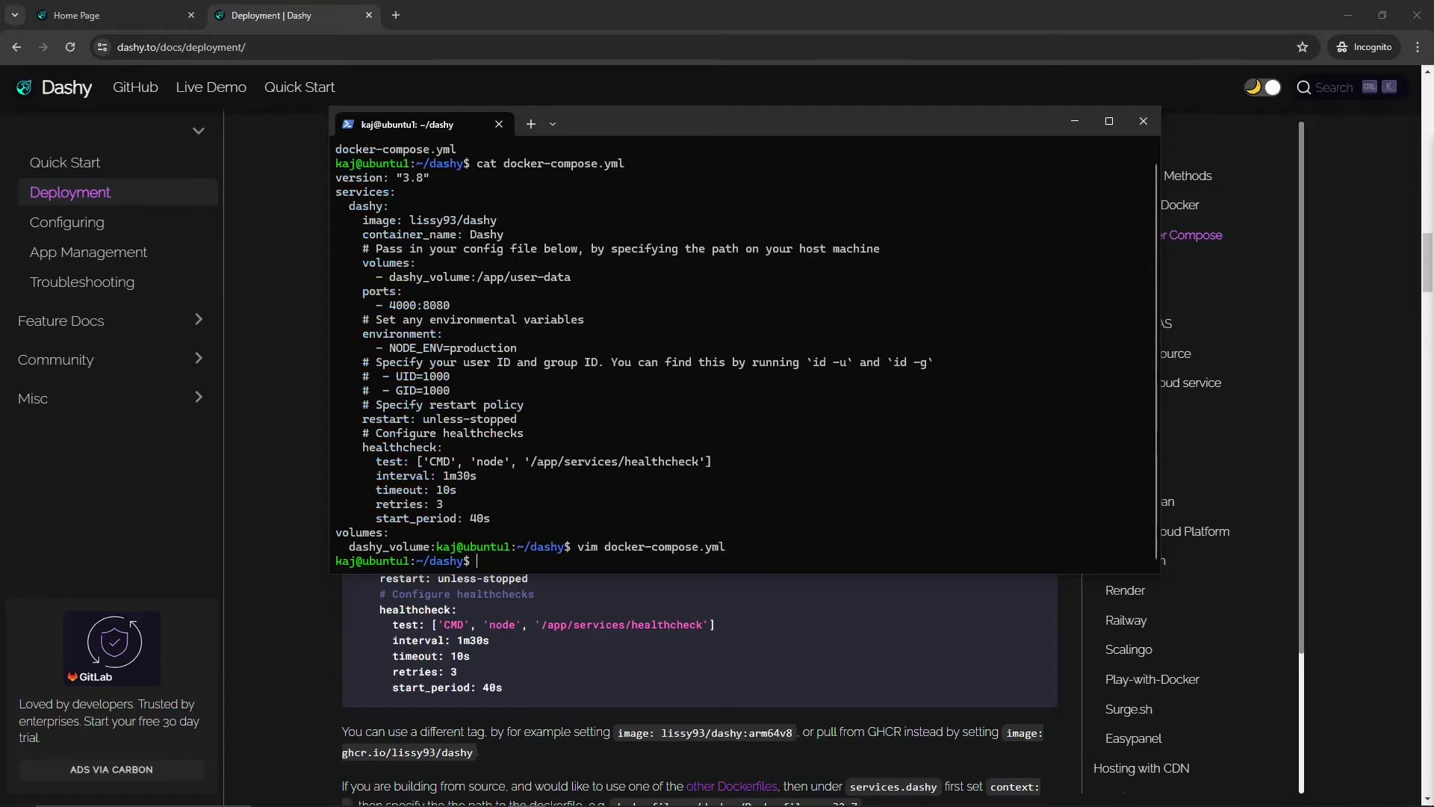
pyautogui.write('clear')
pyautogui.press('Return')
pyautogui.write('sudo docker-compose up 0d')
pyautogui.press('BackSpace')
pyautogui.press('BackSpace')
pyautogui.write('-d')
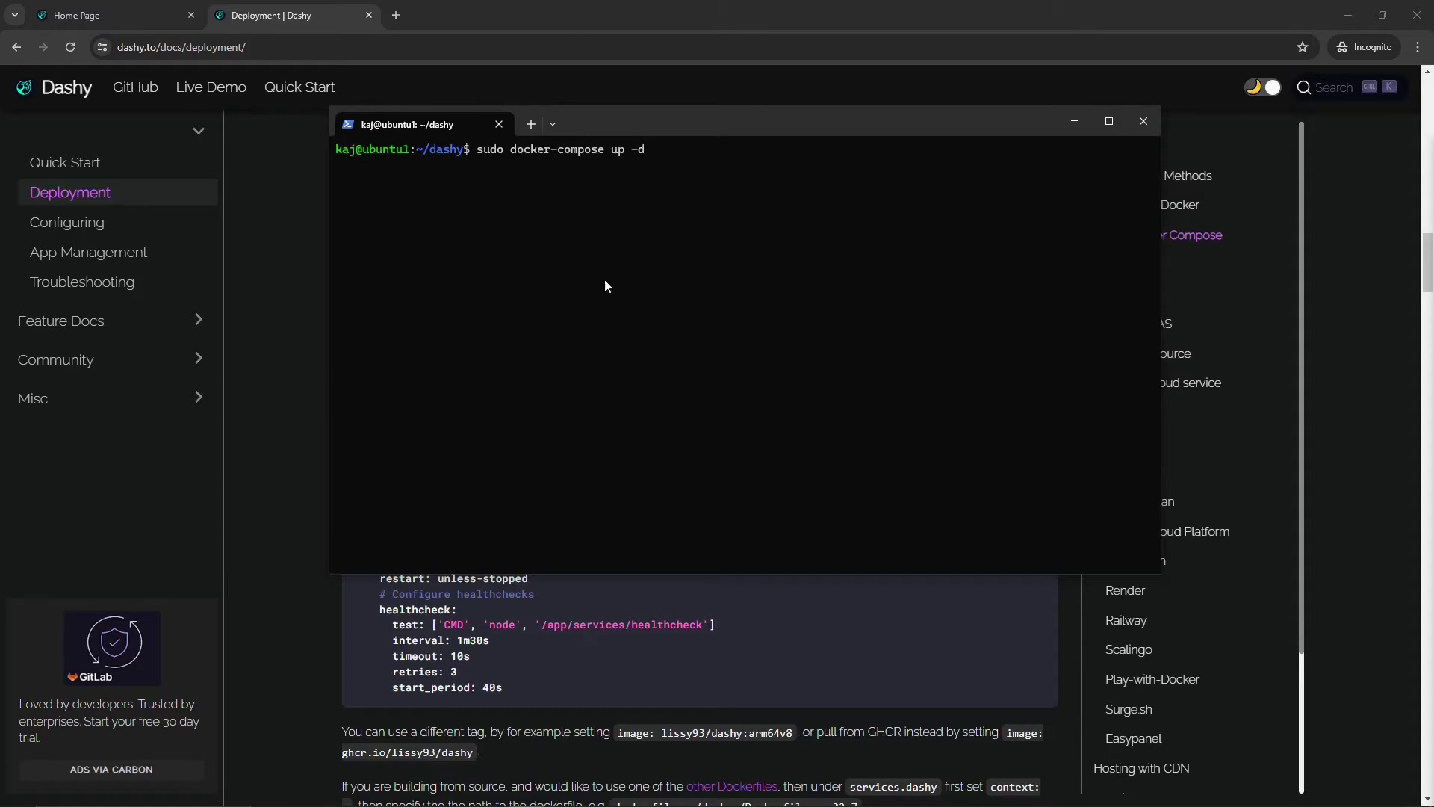
pyautogui.hotkey('ctrl', 'c')
# List the running Docker containers with sudo docker ps
pyautogui.write('sudo dock')
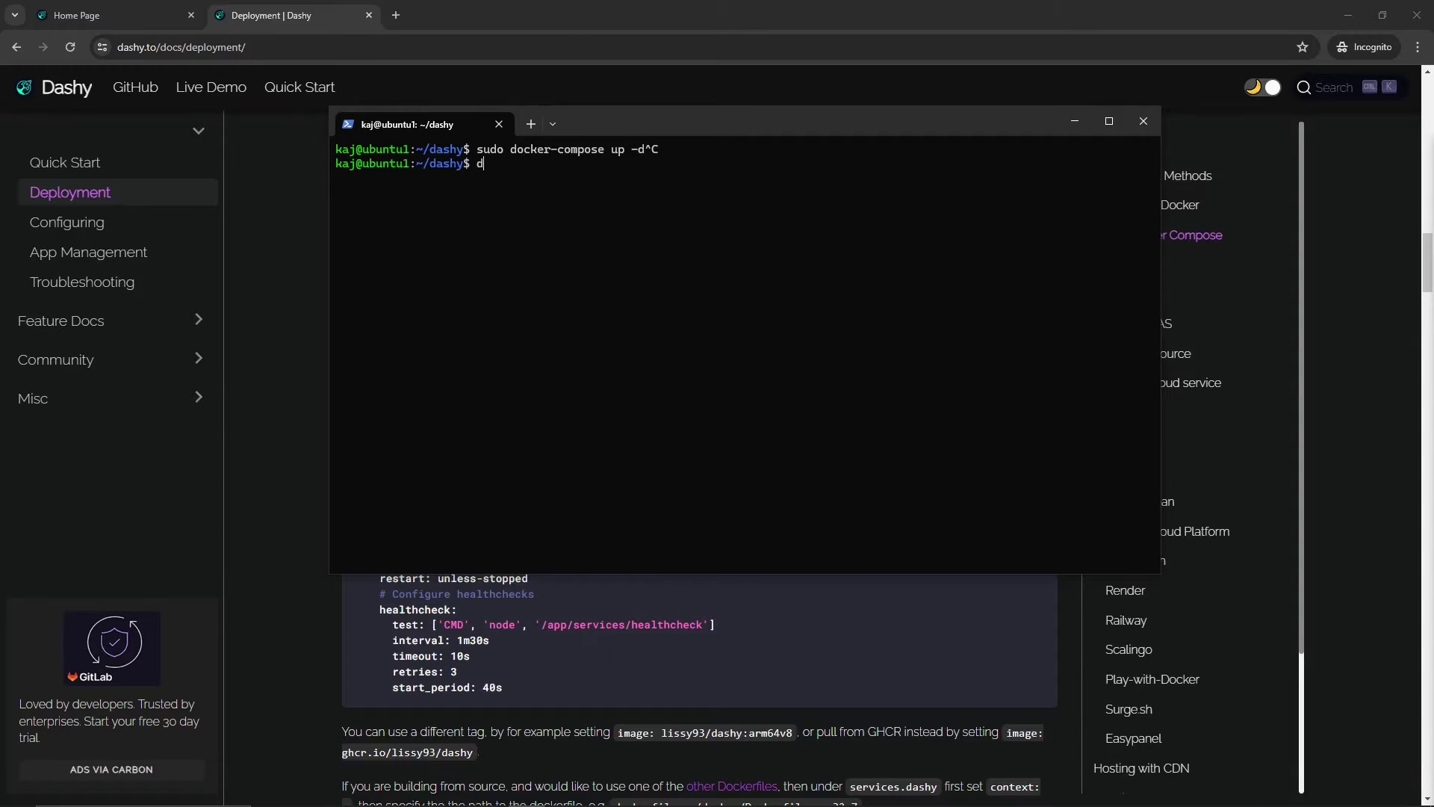
pyautogui.write('er ps')
pyautogui.press('Return')
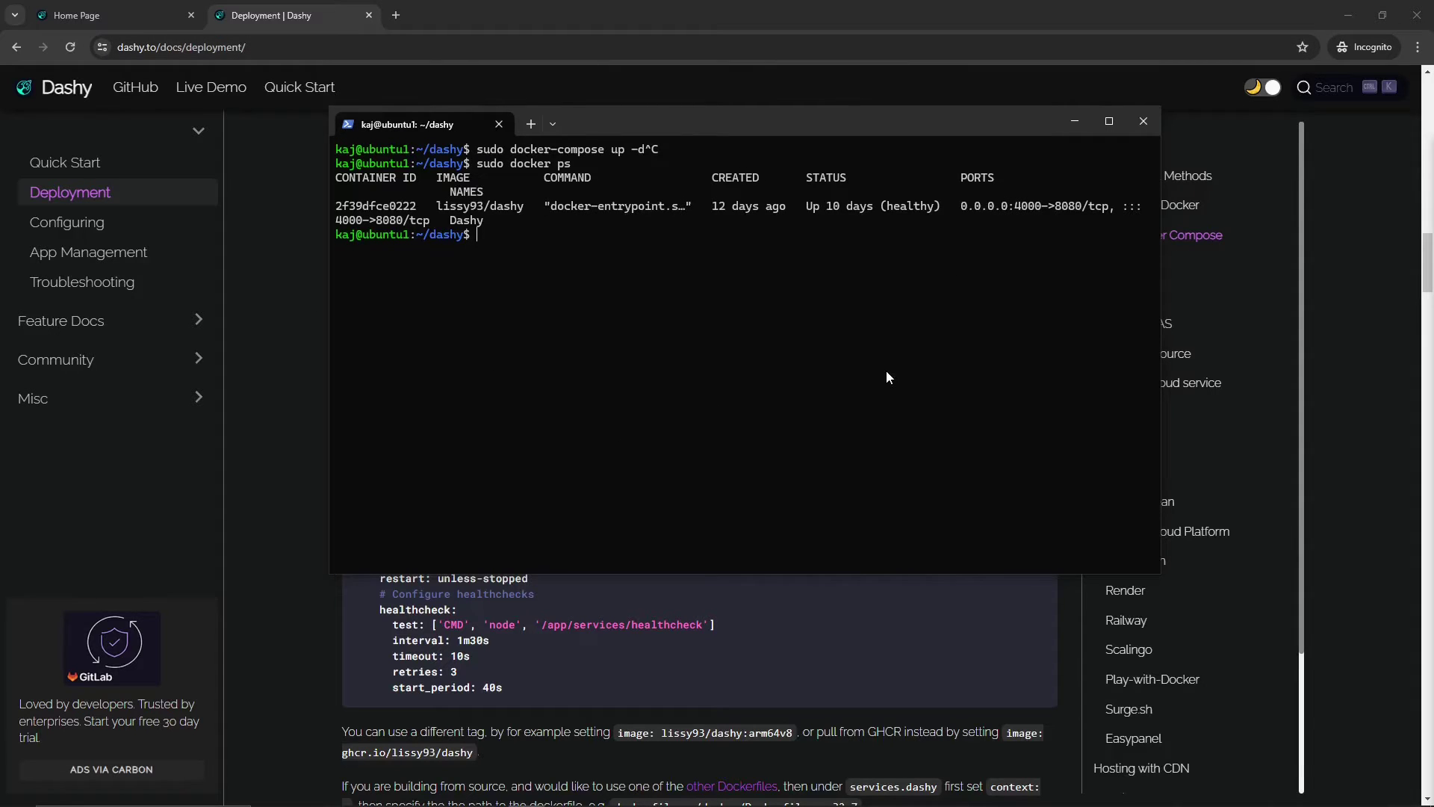
# Look up the server's IP address by running ifconfig for eth0 and highlight the inet address
pyautogui.write('ifconfig eth0')
pyautogui.press('Return')
pyautogui.write('ifconfig eth0')
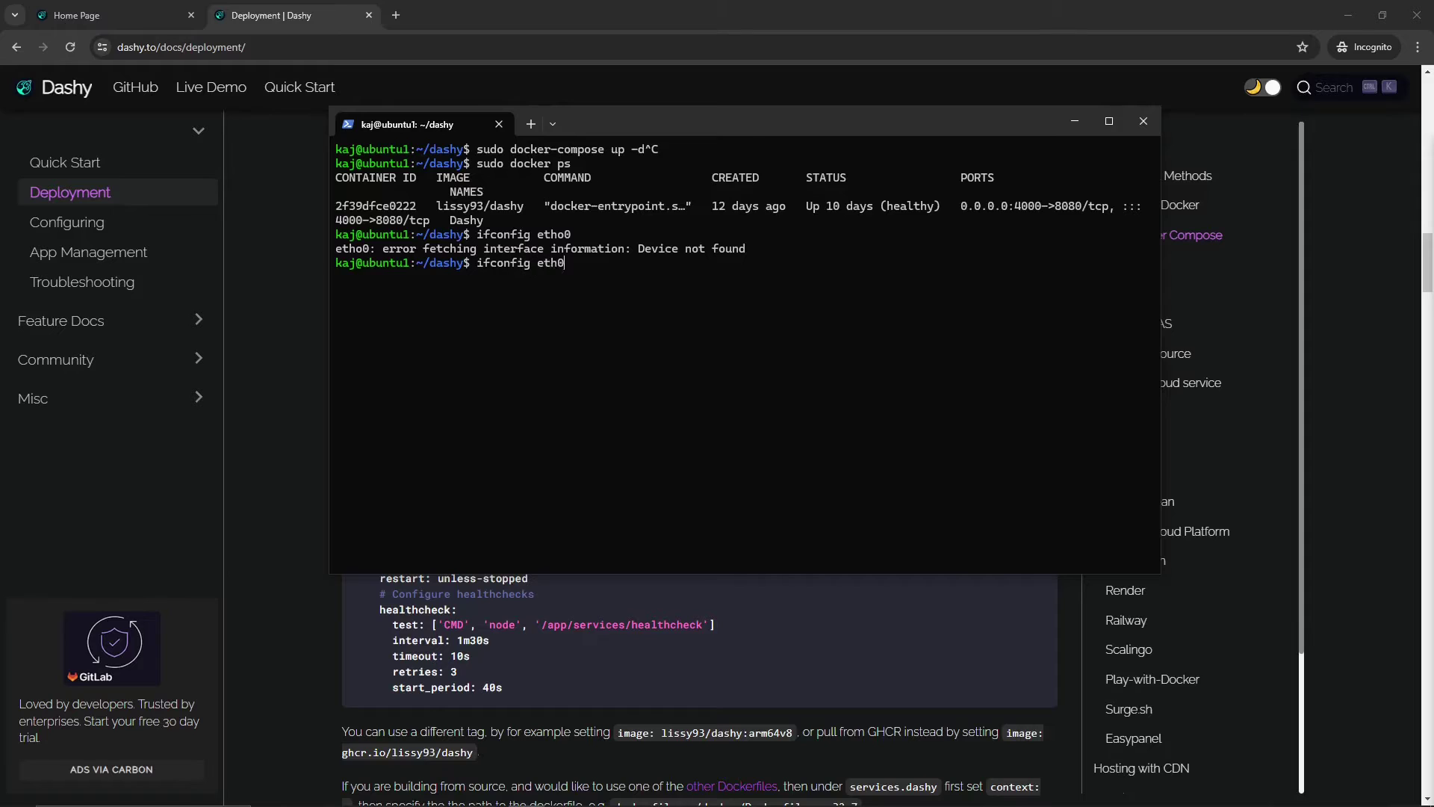
pyautogui.press('Return')
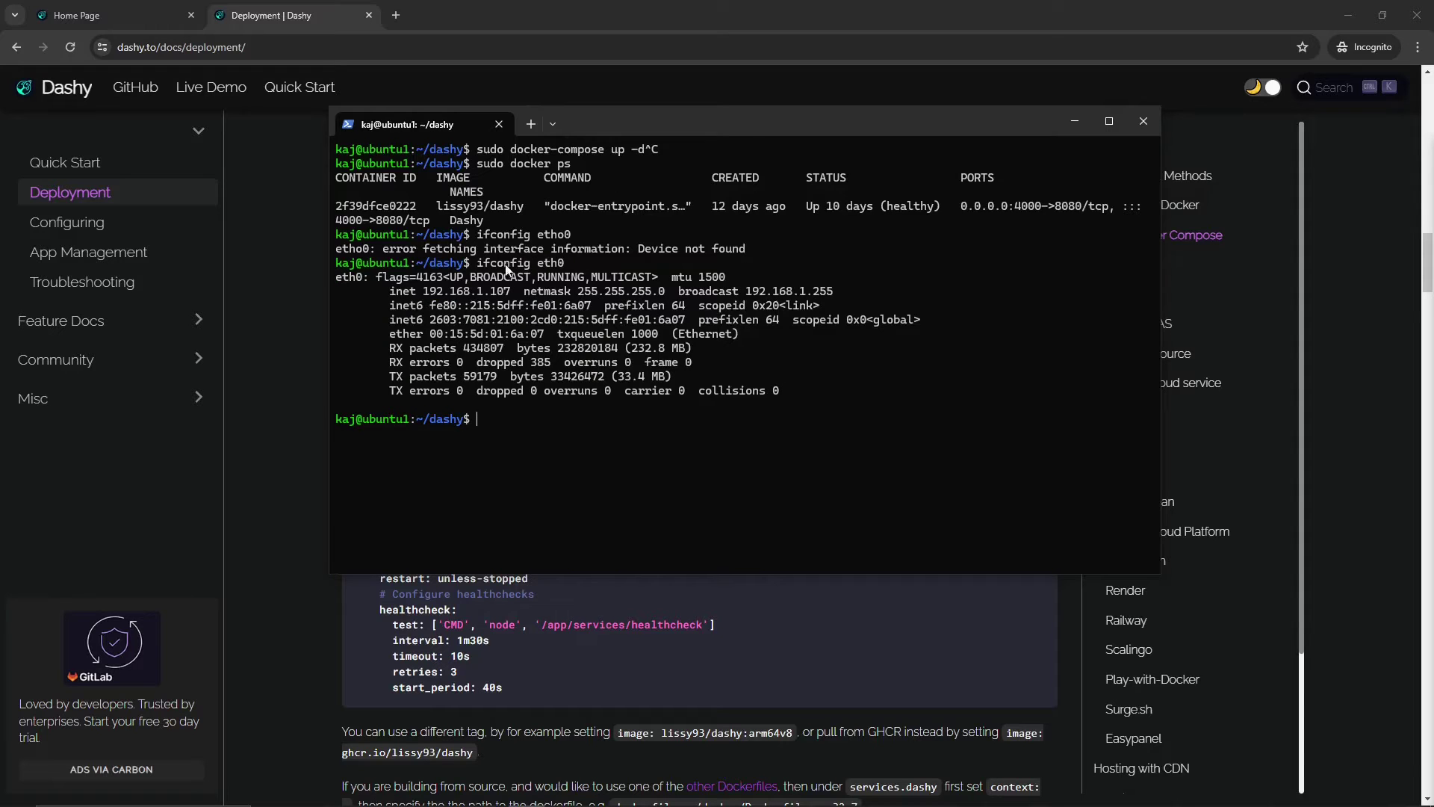
pyautogui.moveTo(511, 292); pyautogui.dragTo(423, 293)
pyautogui.hotkey('ctrl', 'c')
pyautogui.click(198, 15)
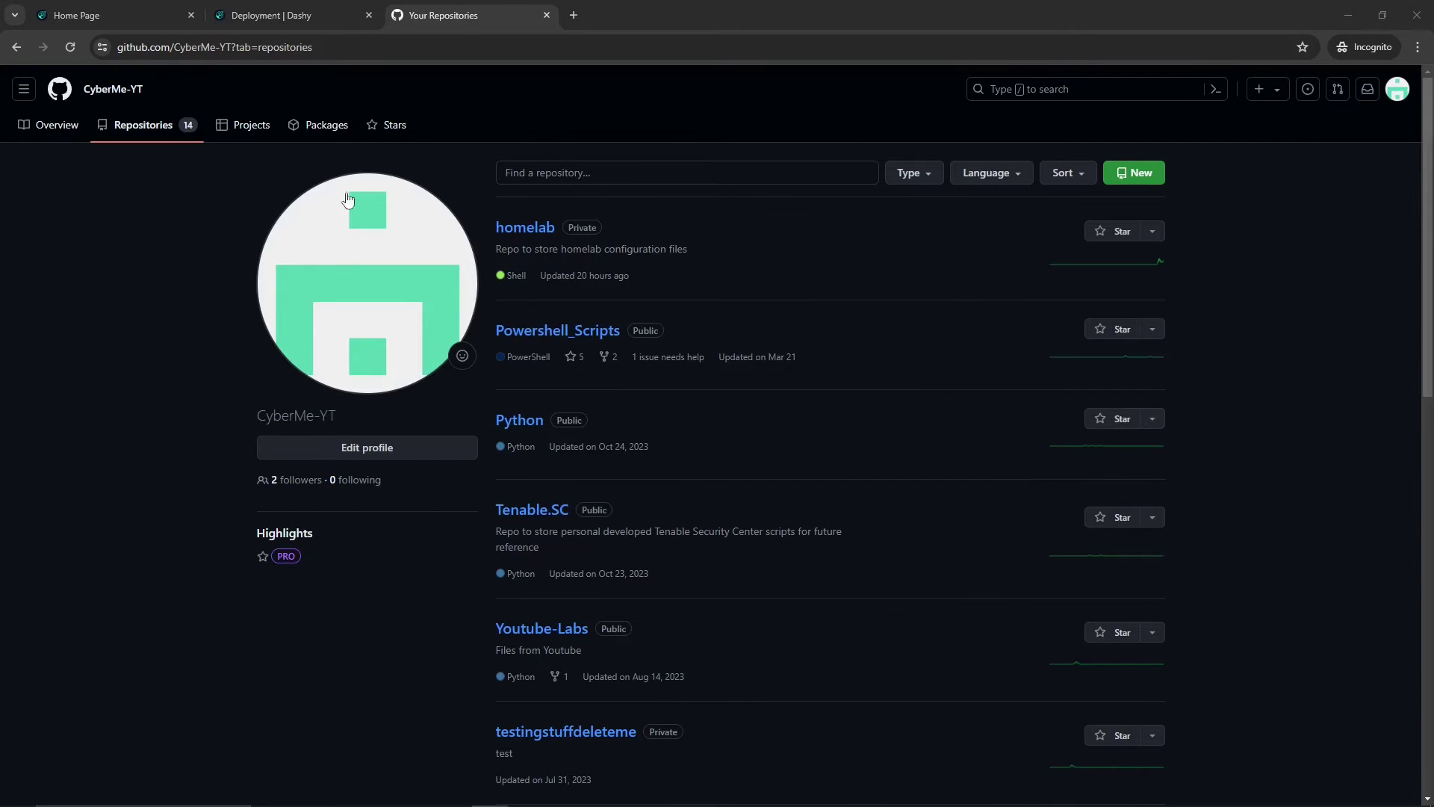
# Start creating a new GitHub repository and set its visibility to Private
pyautogui.click(1145, 187)
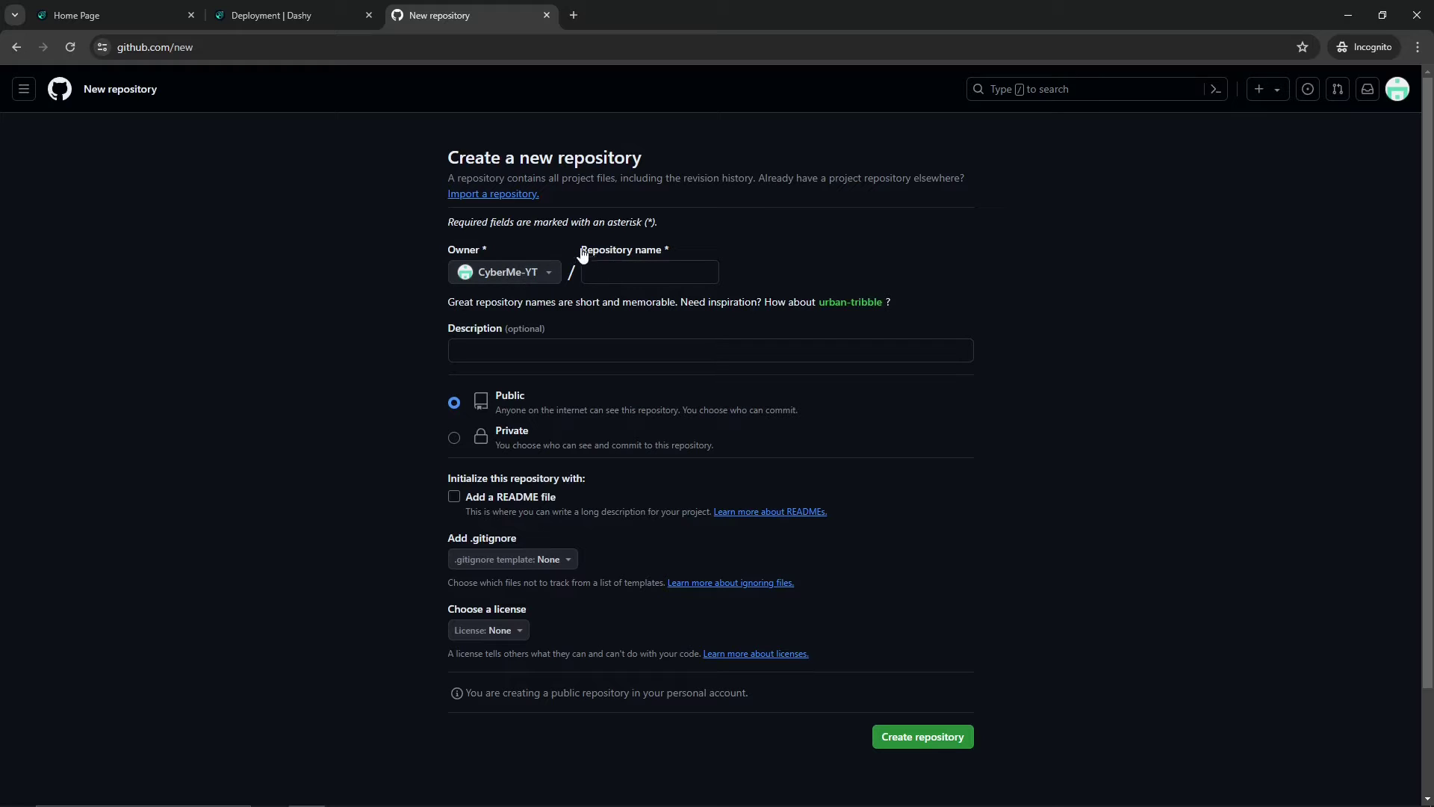
pyautogui.click(650, 276)
pyautogui.click(454, 437)
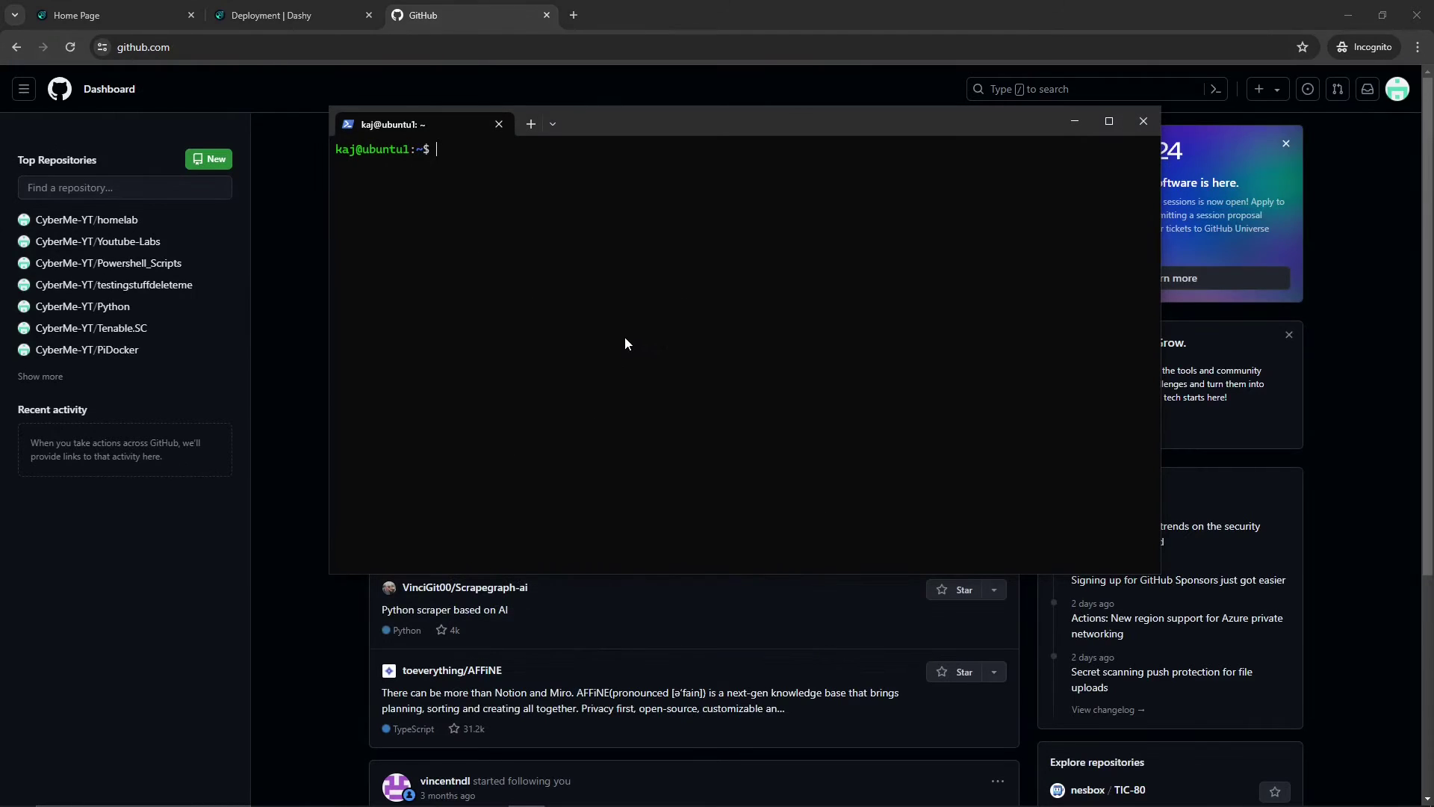
# List the home directory, enter the homelab folder and list its contents including hidden files
pyautogui.write('ls')
pyautogui.press('Return')
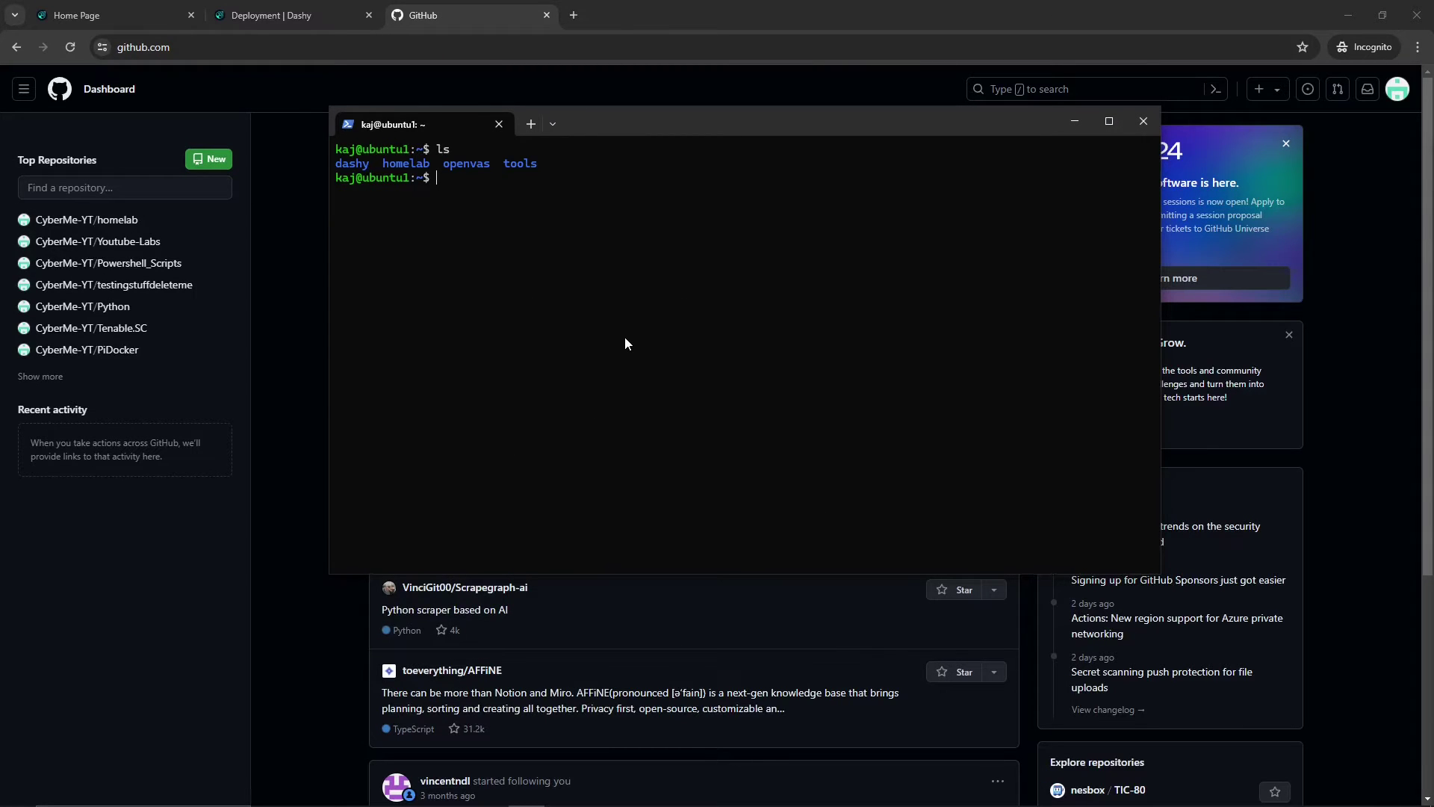
pyautogui.write('cd homelab')
pyautogui.press('Return')
pyautogui.write('ls')
pyautogui.press('Return')
pyautogui.write('ls -la')
pyautogui.press('Return')
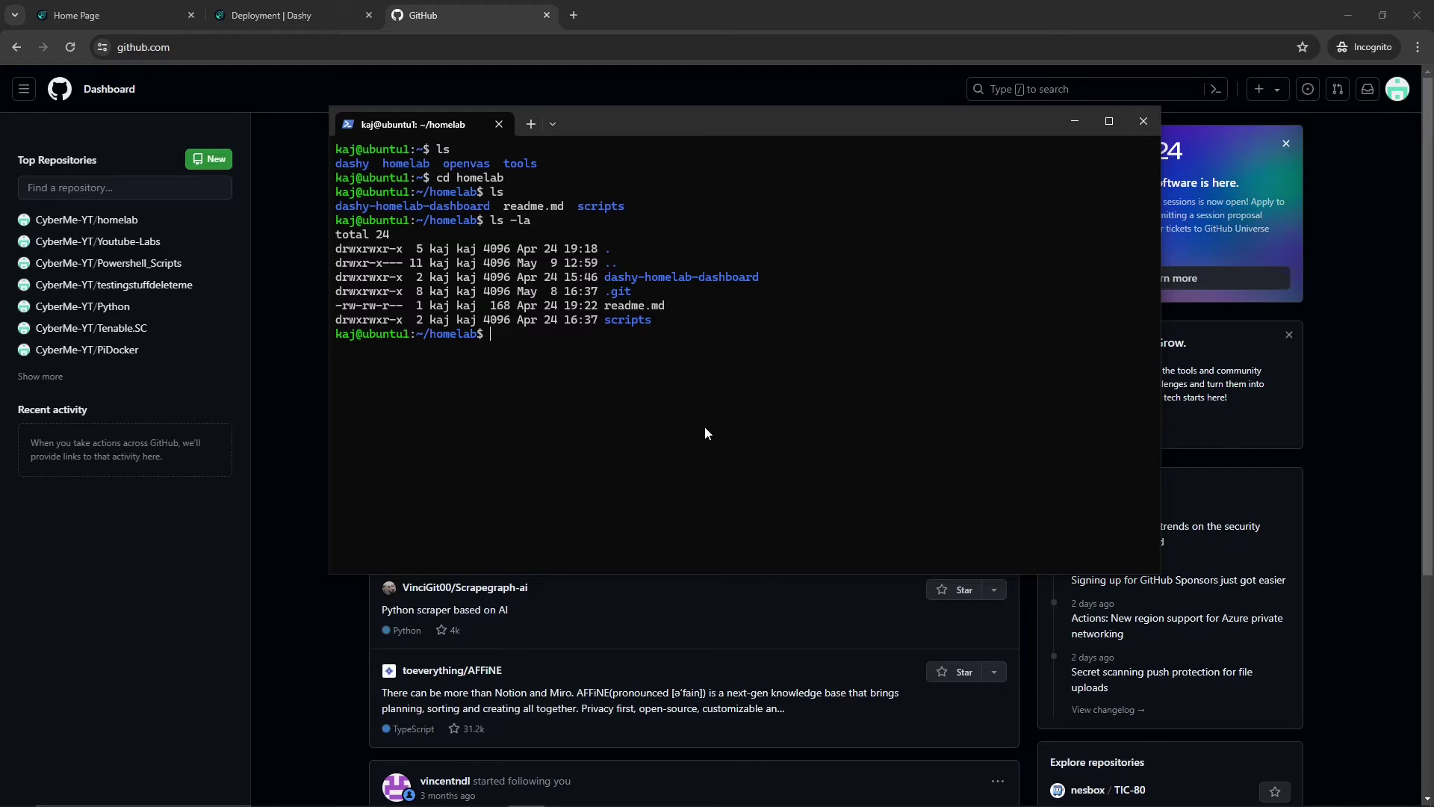
# Clear the terminal, list the homelab folder again and highlight the dashy-homelab-dashboard directory
pyautogui.write('clear')
pyautogui.press('Return')
pyautogui.write('ls')
pyautogui.press('Return')
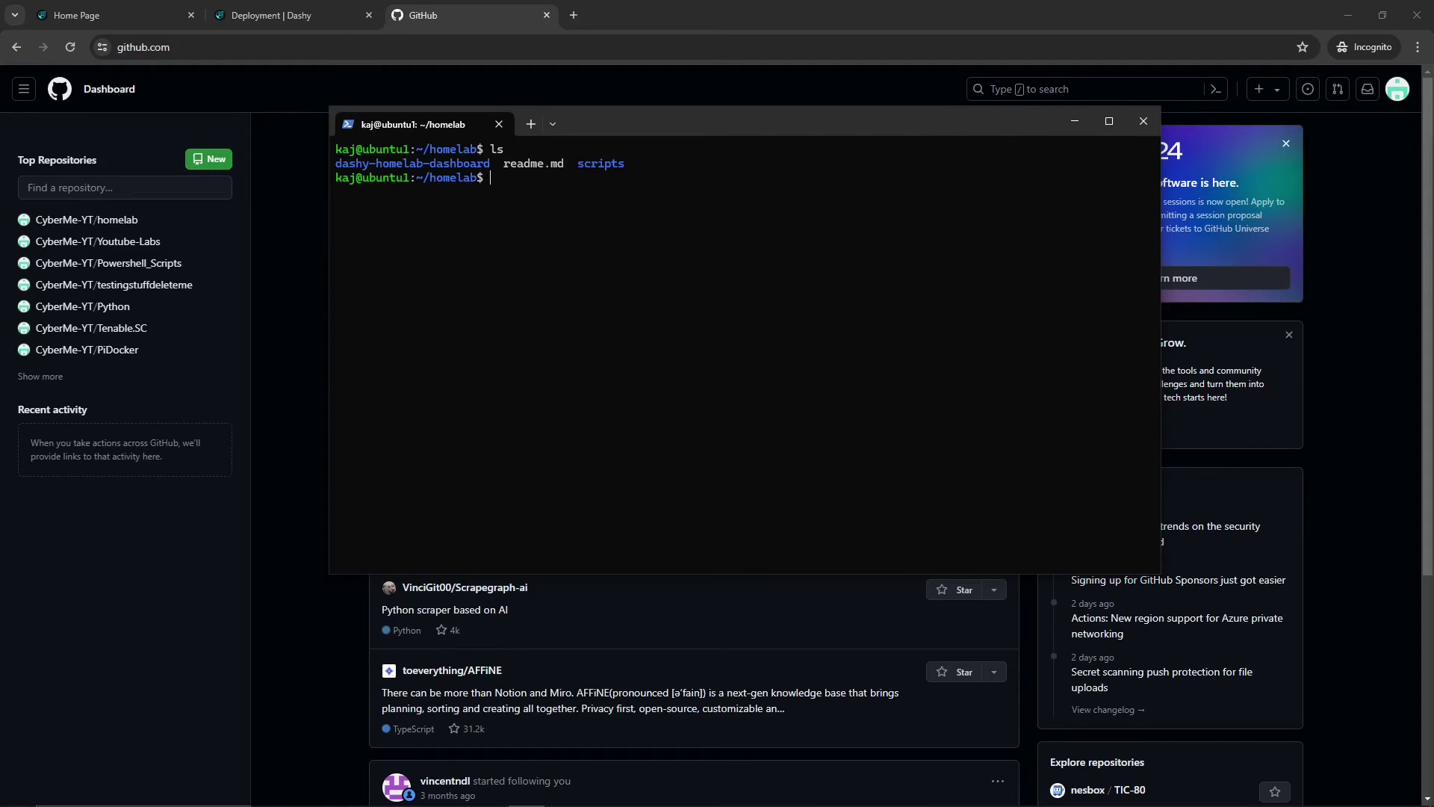
pyautogui.moveTo(490, 168); pyautogui.dragTo(337, 168)
pyautogui.hotkey('ctrl', 'c')
# Enter dashy-homelab-dashboard, highlight conf.yml in the file list and show detailed permissions with ls -la
pyautogui.write('cd dashy-home')
pyautogui.press('Tab')
pyautogui.press('Return')
pyautogui.write('ls')
pyautogui.press('Return')
pyautogui.moveTo(389, 209); pyautogui.dragTo(336, 209)
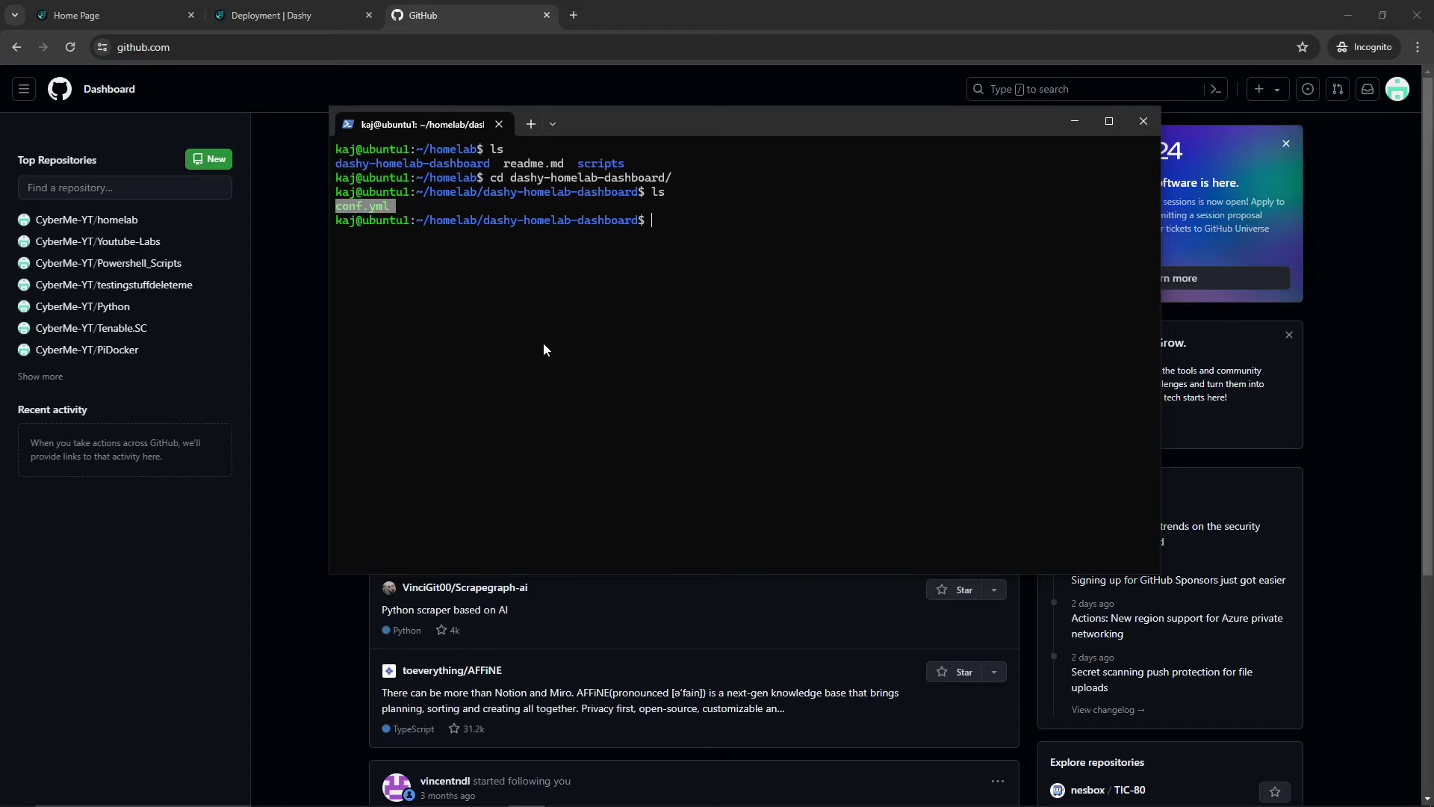
pyautogui.click(621, 405)
pyautogui.write('ls -la')
pyautogui.press('Return')
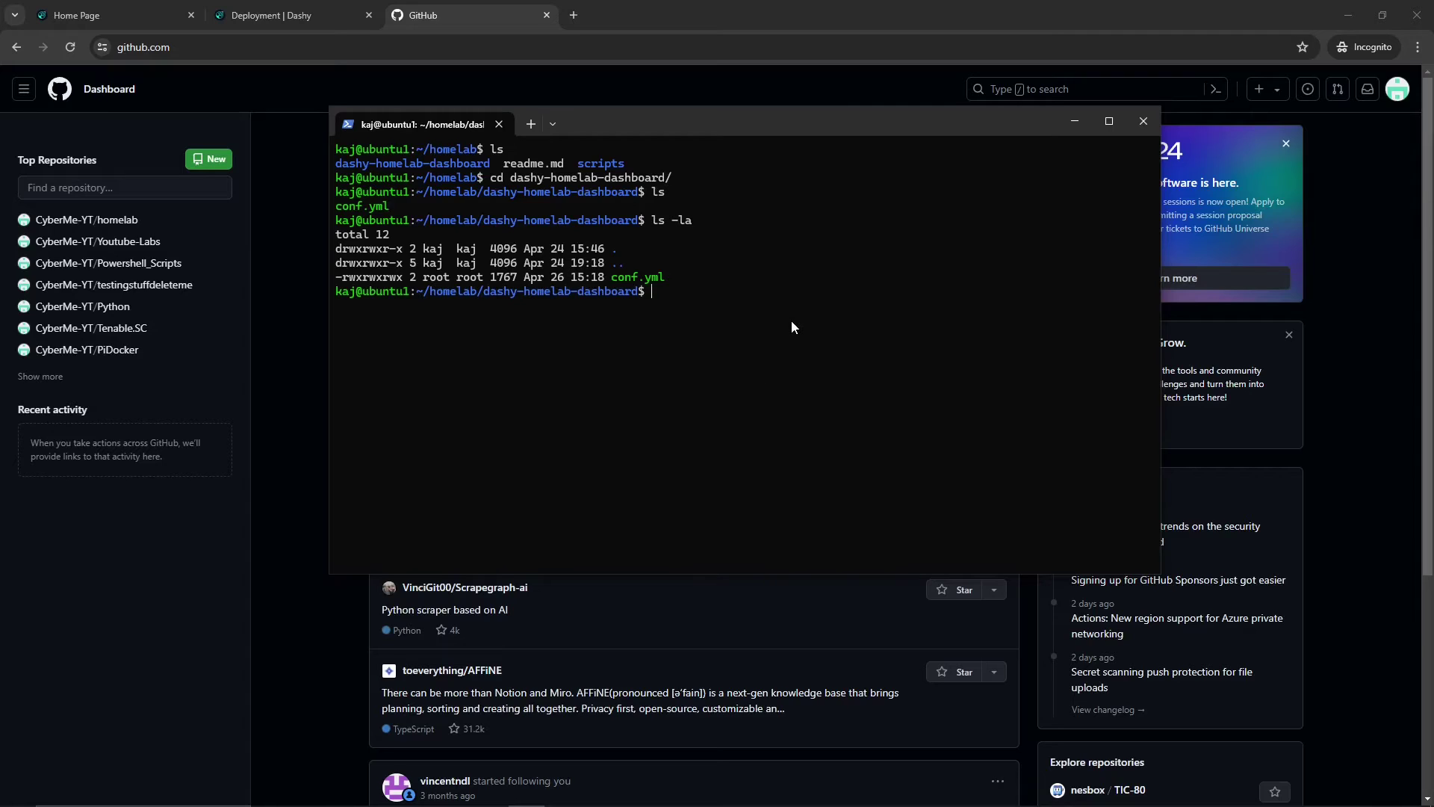
# Return to the homelab folder, list its contents and highlight the dashy-homelab-dashboard directory
pyautogui.write('cd ../')
pyautogui.press('Return')
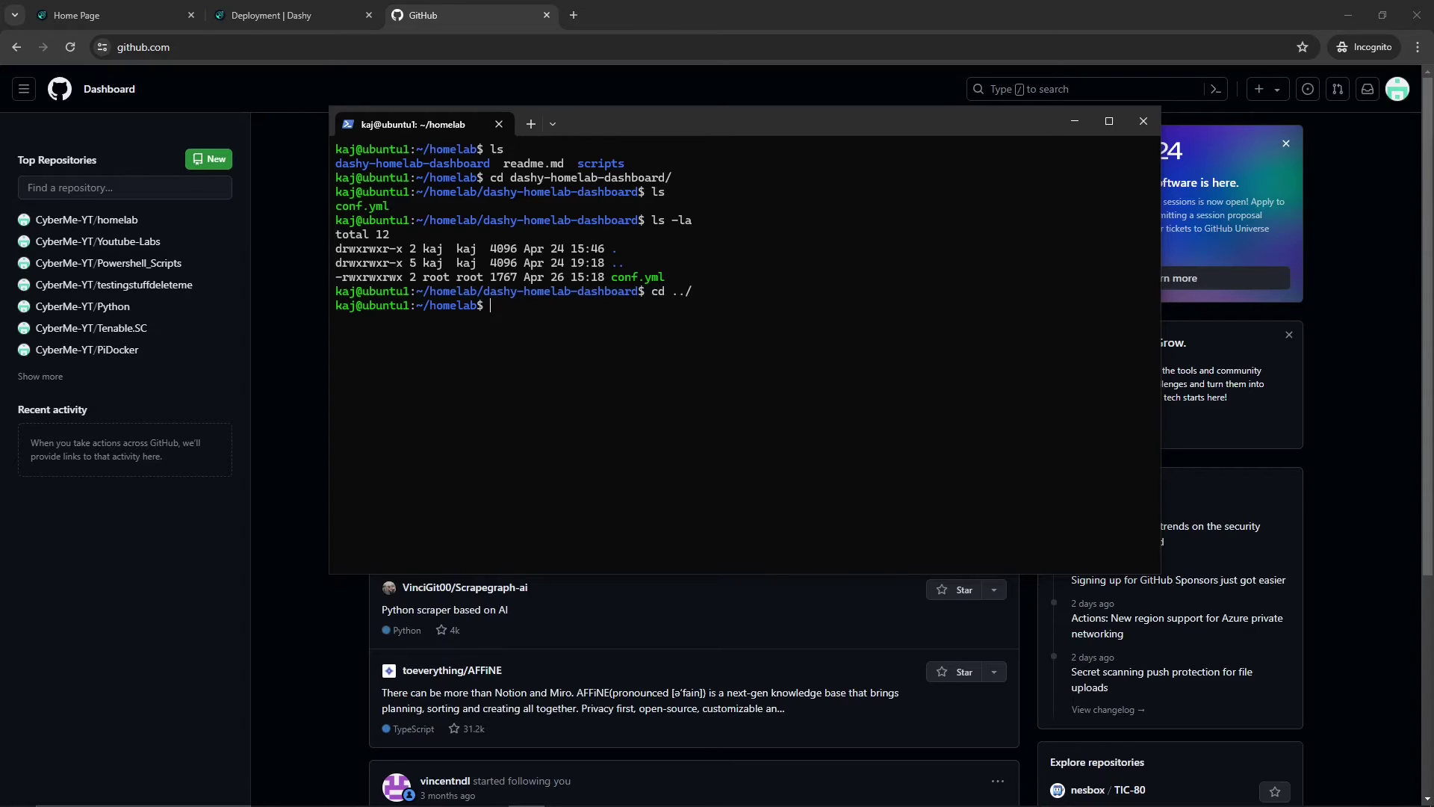
pyautogui.write('ls')
pyautogui.press('Return')
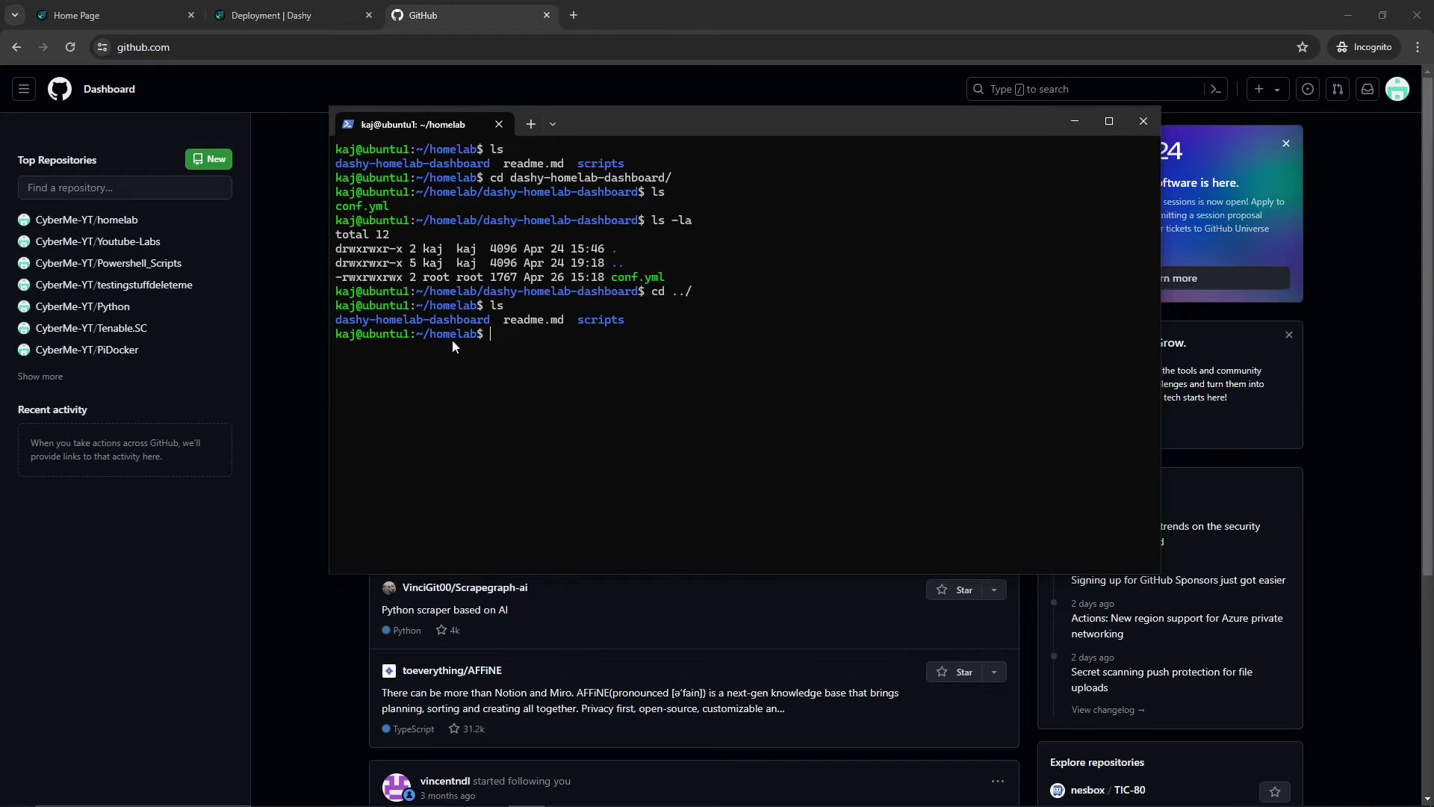
pyautogui.moveTo(484, 337); pyautogui.dragTo(437, 343)
pyautogui.click(379, 323)
pyautogui.moveTo(487, 321); pyautogui.dragTo(337, 323)
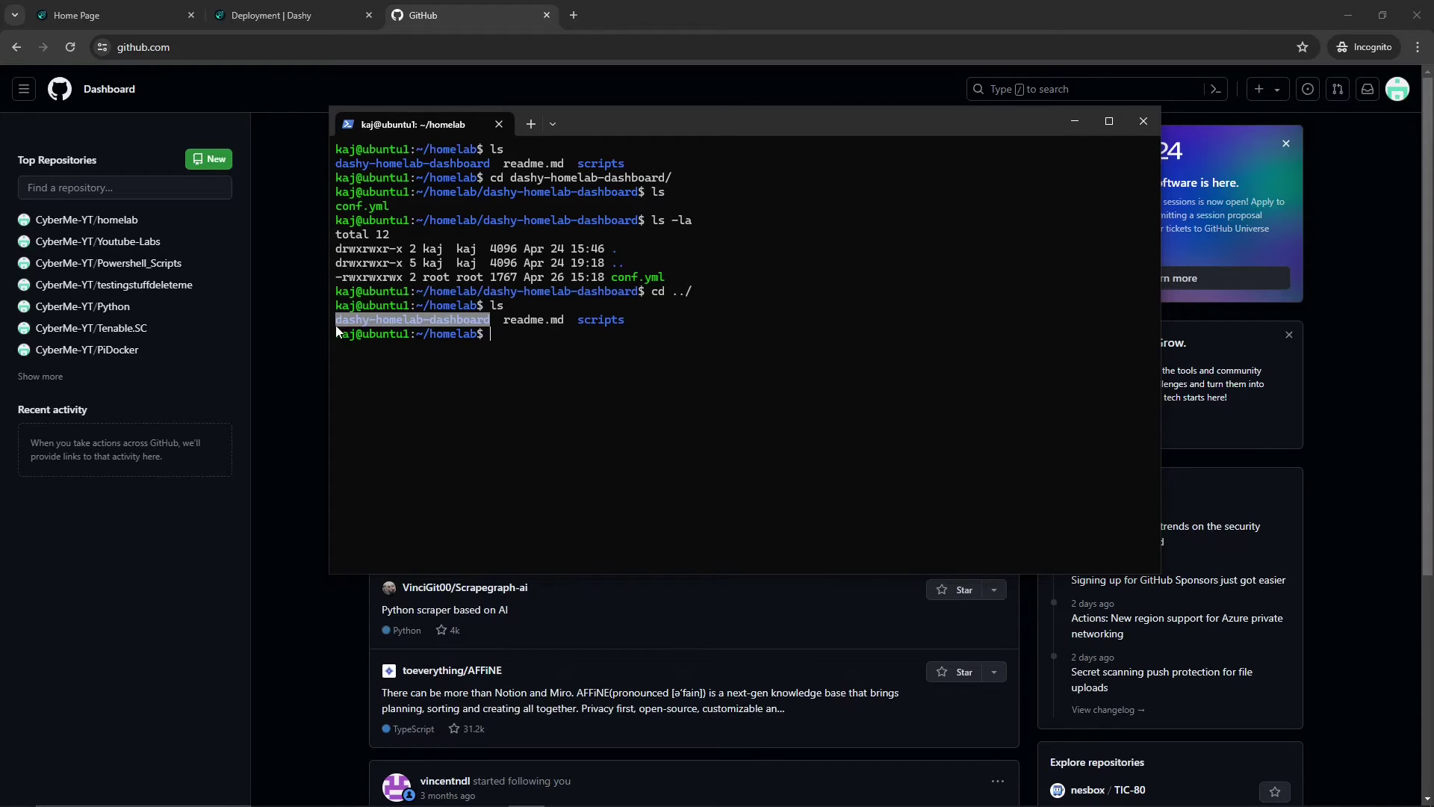
# Enter the dashy-homelab-dashboard directory from the homelab folder
pyautogui.hotkey('ctrl', 'c')
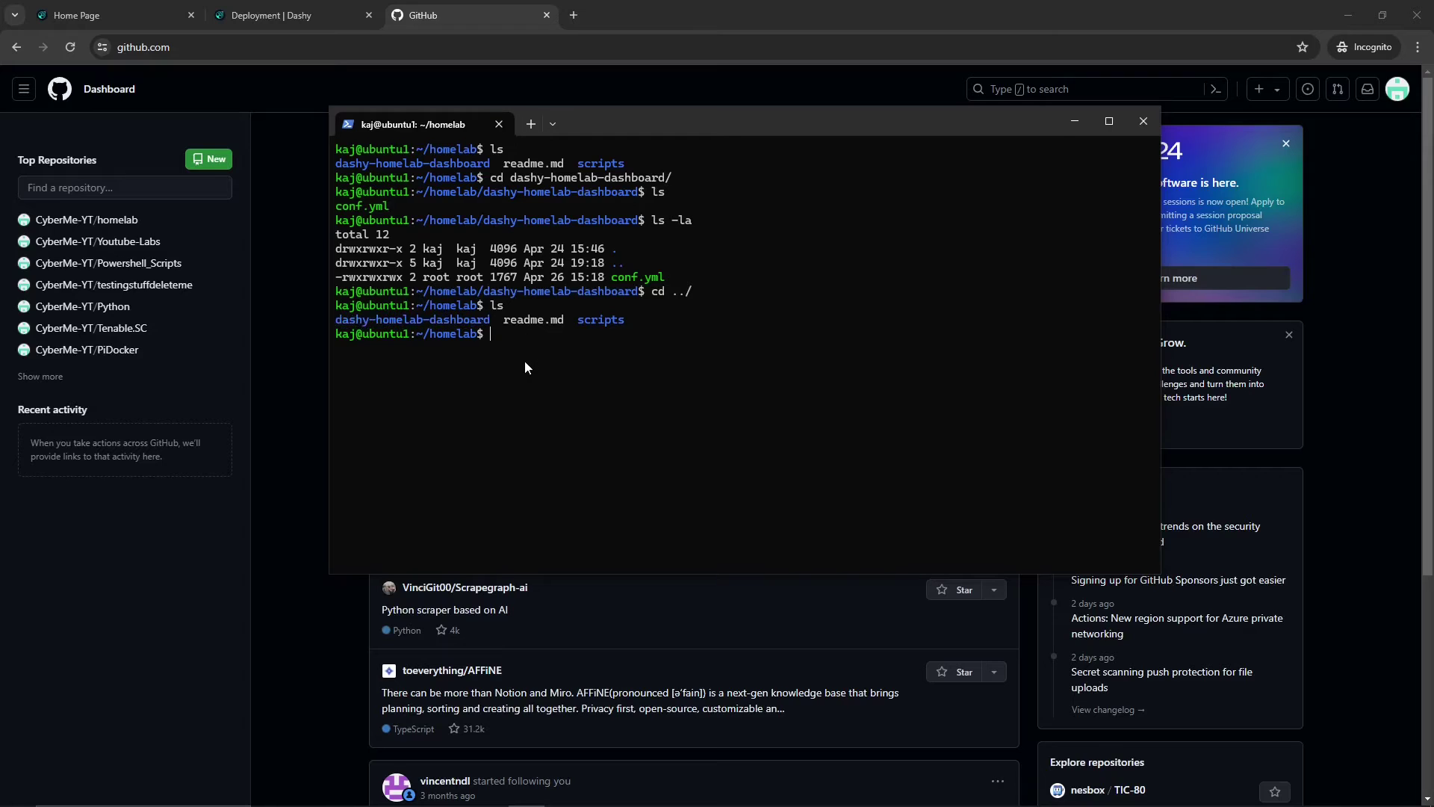
pyautogui.write('cd dashy')
pyautogui.press('Tab')
pyautogui.press('Return')
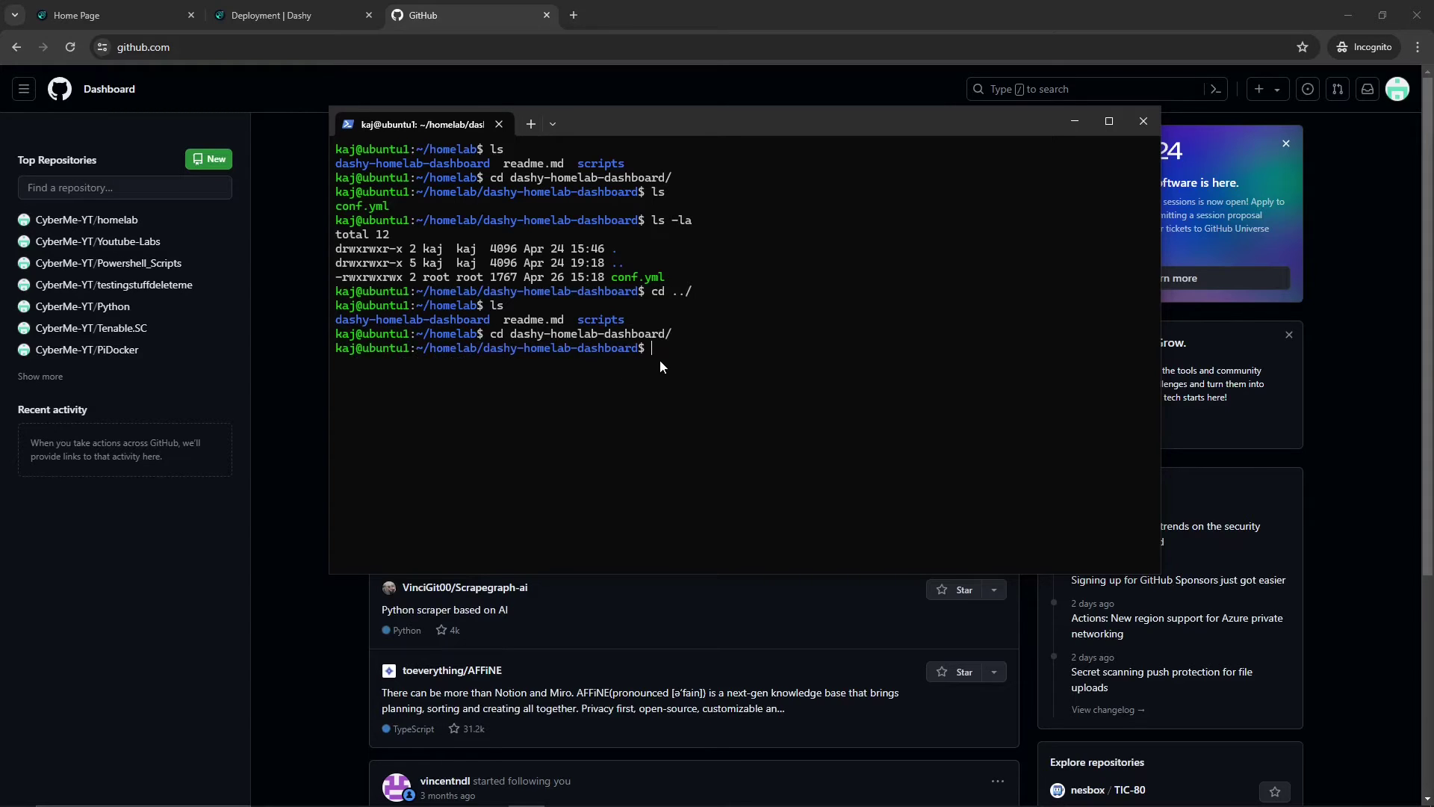
pyautogui.write('sudo ln /var/lib/docker/volumes/dashy_dashy_volume')
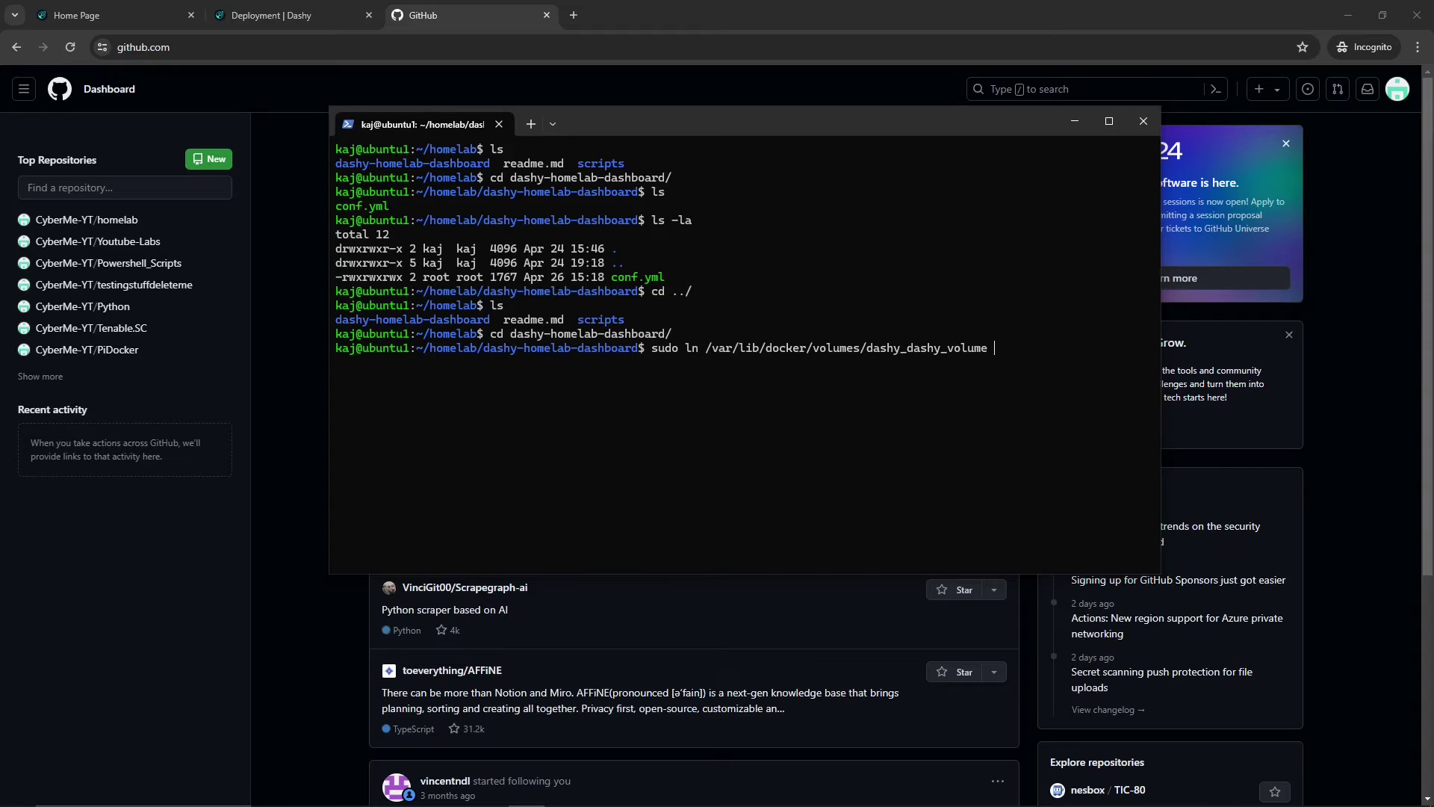
pyautogui.press('BackSpace')
pyautogui.write('/_data/conf.yml conf.yml')
pyautogui.hotkey('ctrl', 'c')
pyautogui.hotkey('ctrl', 'c')
# List the contents of /var/lib/docker/volumes/dashy_dashy_volume and of its _data folder with sudo
pyautogui.write('sudo ')
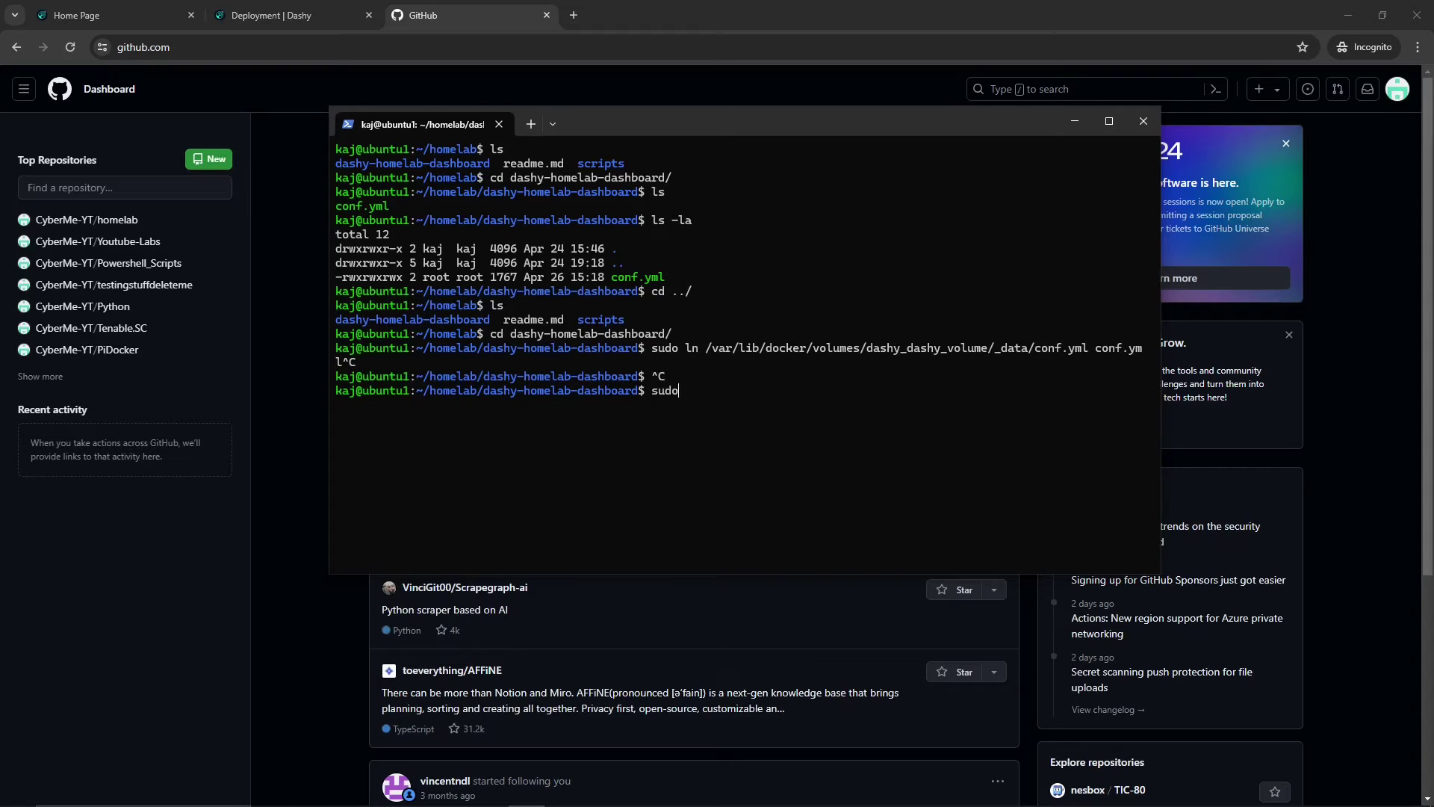
pyautogui.write('ls /var/lib/docker/volumes/da')
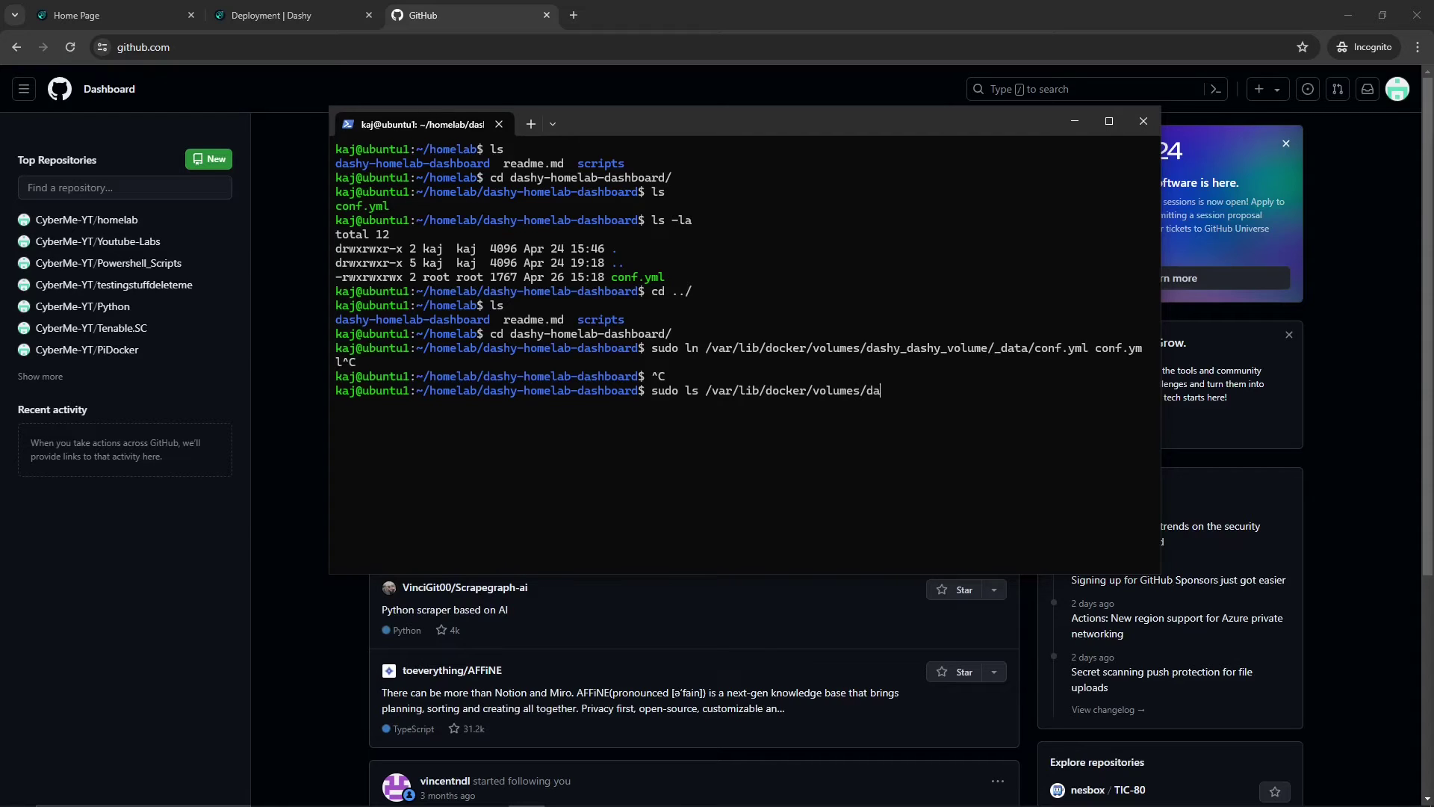
pyautogui.write('shy_dashy_volume')
pyautogui.press('Return')
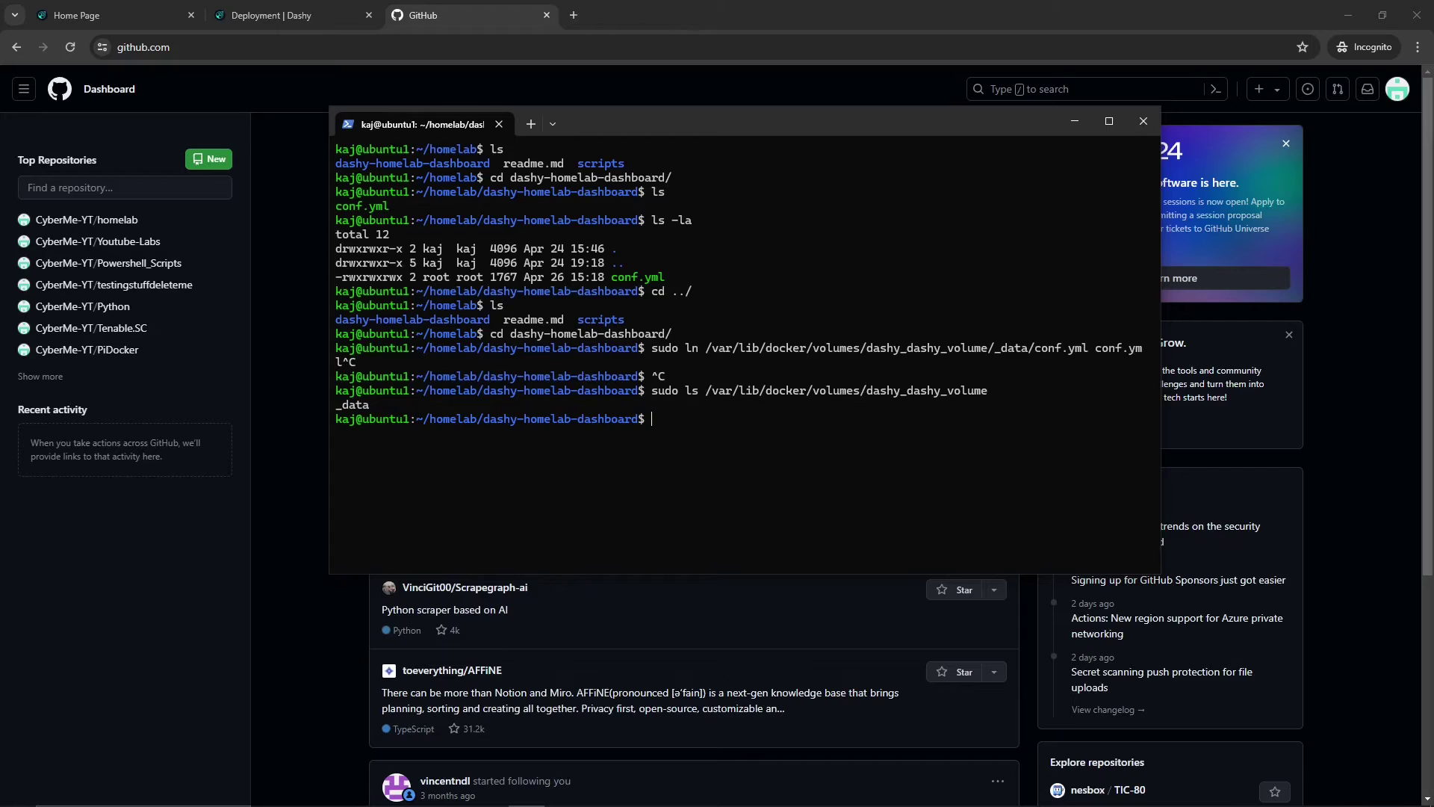
pyautogui.press('Up')
pyautogui.write('/=')
pyautogui.write('_data')
pyautogui.press('Return')
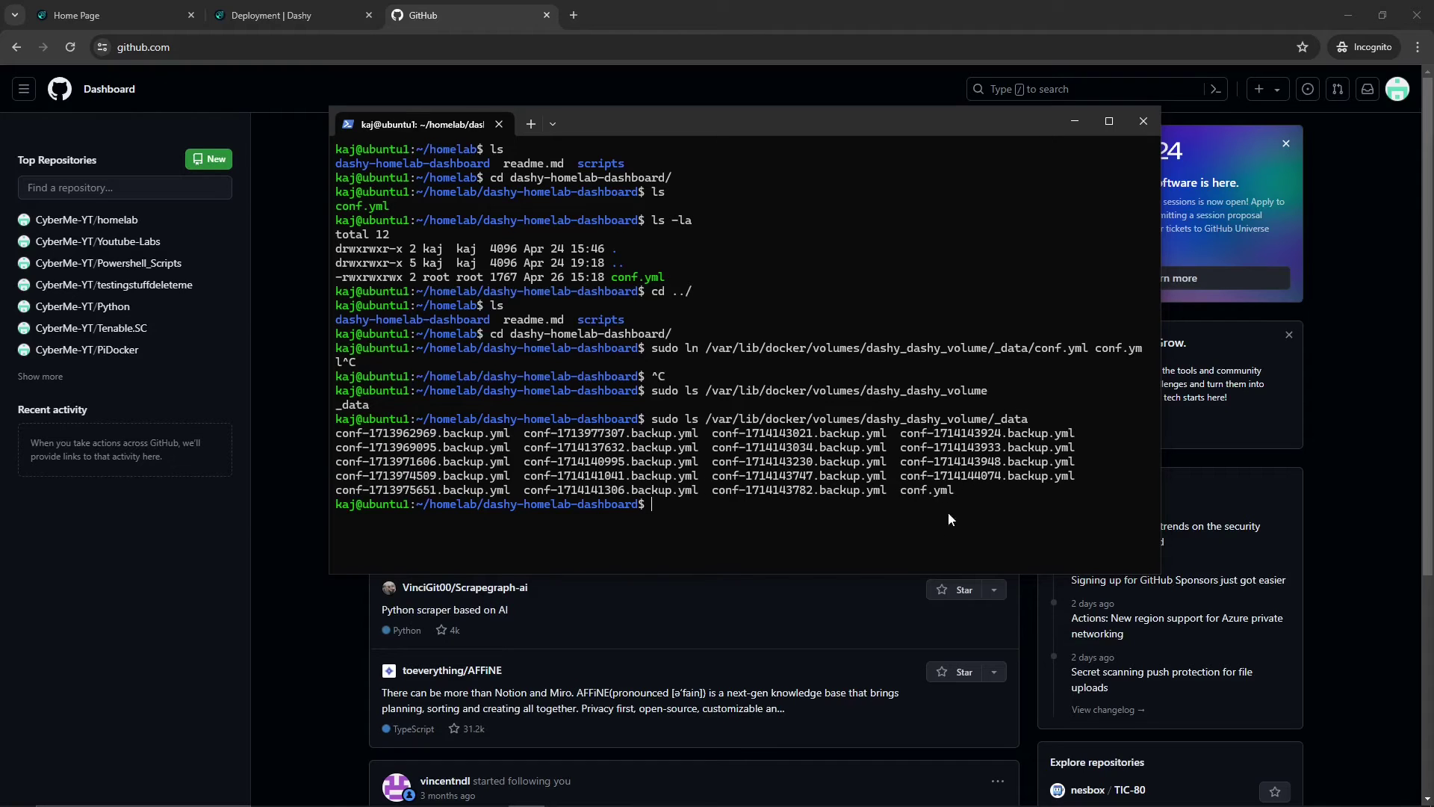
# Highlight conf.yml in the _data listing and the source and target paths in the earlier sudo ln command
pyautogui.moveTo(900, 493); pyautogui.dragTo(966, 493)
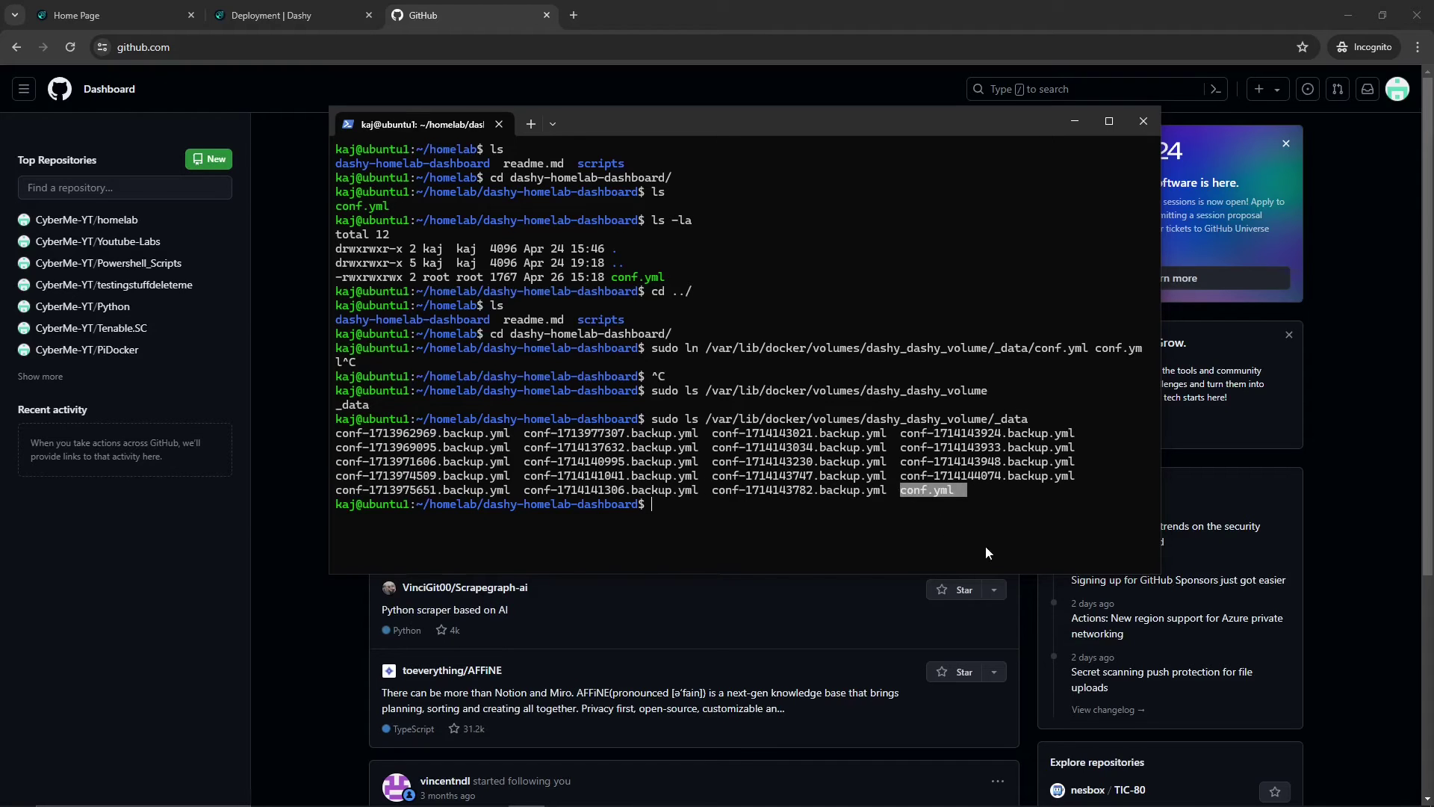
pyautogui.click(829, 531)
pyautogui.moveTo(906, 492); pyautogui.dragTo(974, 493)
pyautogui.moveTo(900, 493); pyautogui.dragTo(960, 493)
pyautogui.moveTo(707, 350); pyautogui.dragTo(1143, 351)
pyautogui.hotkey('ctrl', 'c')
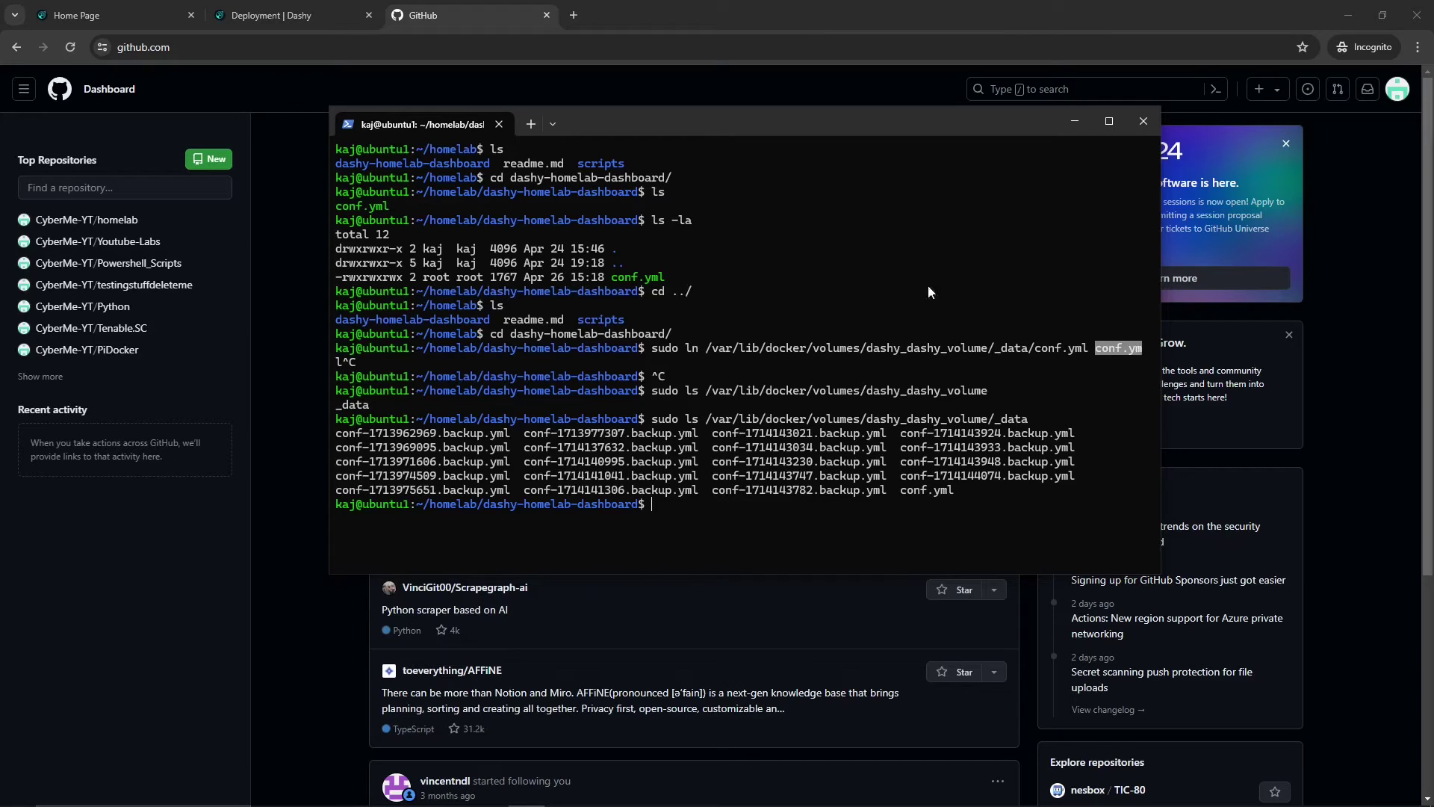
pyautogui.hotkey('ctrl', 'c')
# List the dashy-homelab-dashboard directory, highlight its conf.yml and list the directory again
pyautogui.write('ls')
pyautogui.press('Return')
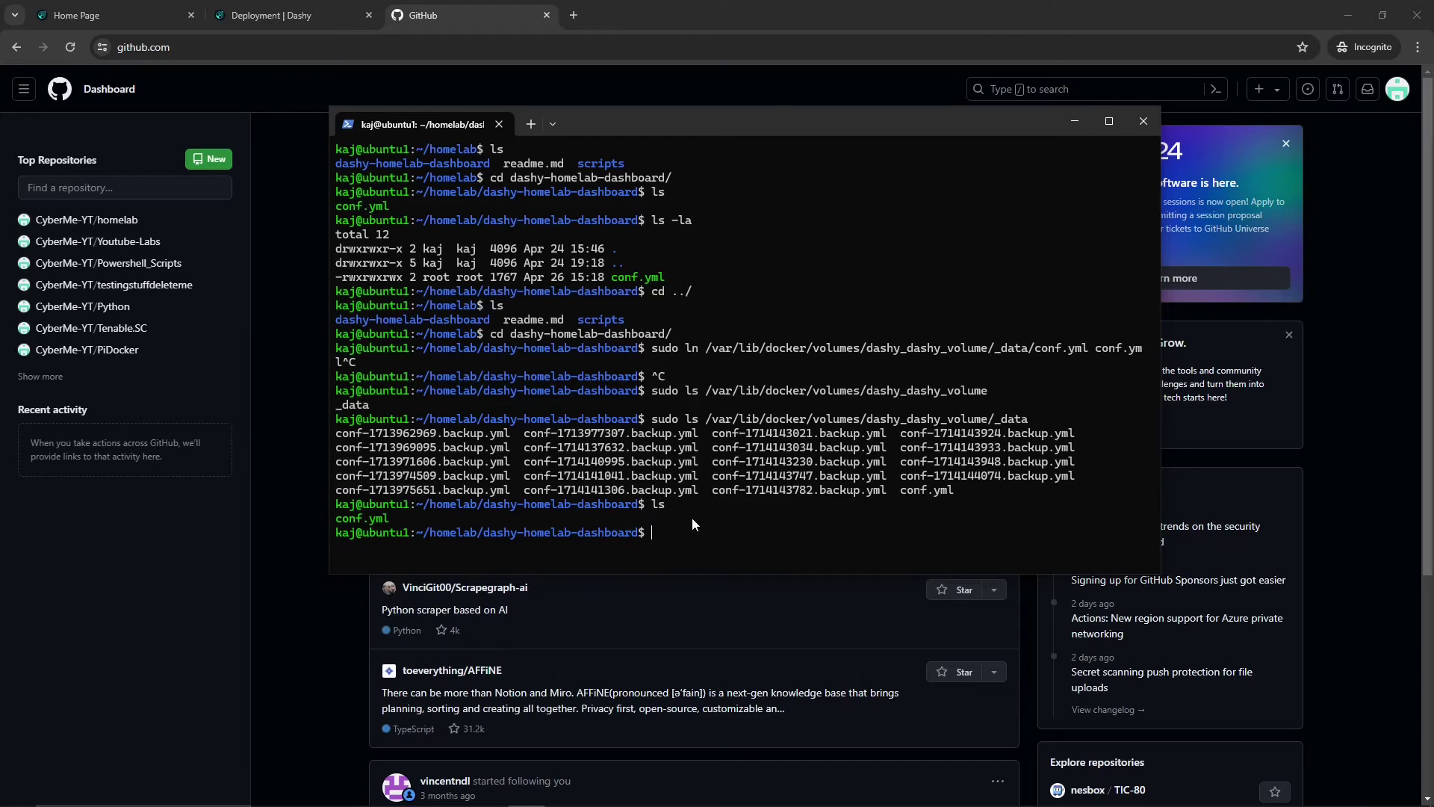
pyautogui.moveTo(337, 519); pyautogui.dragTo(390, 521)
pyautogui.click(801, 547)
pyautogui.write('ls')
pyautogui.press('Return')
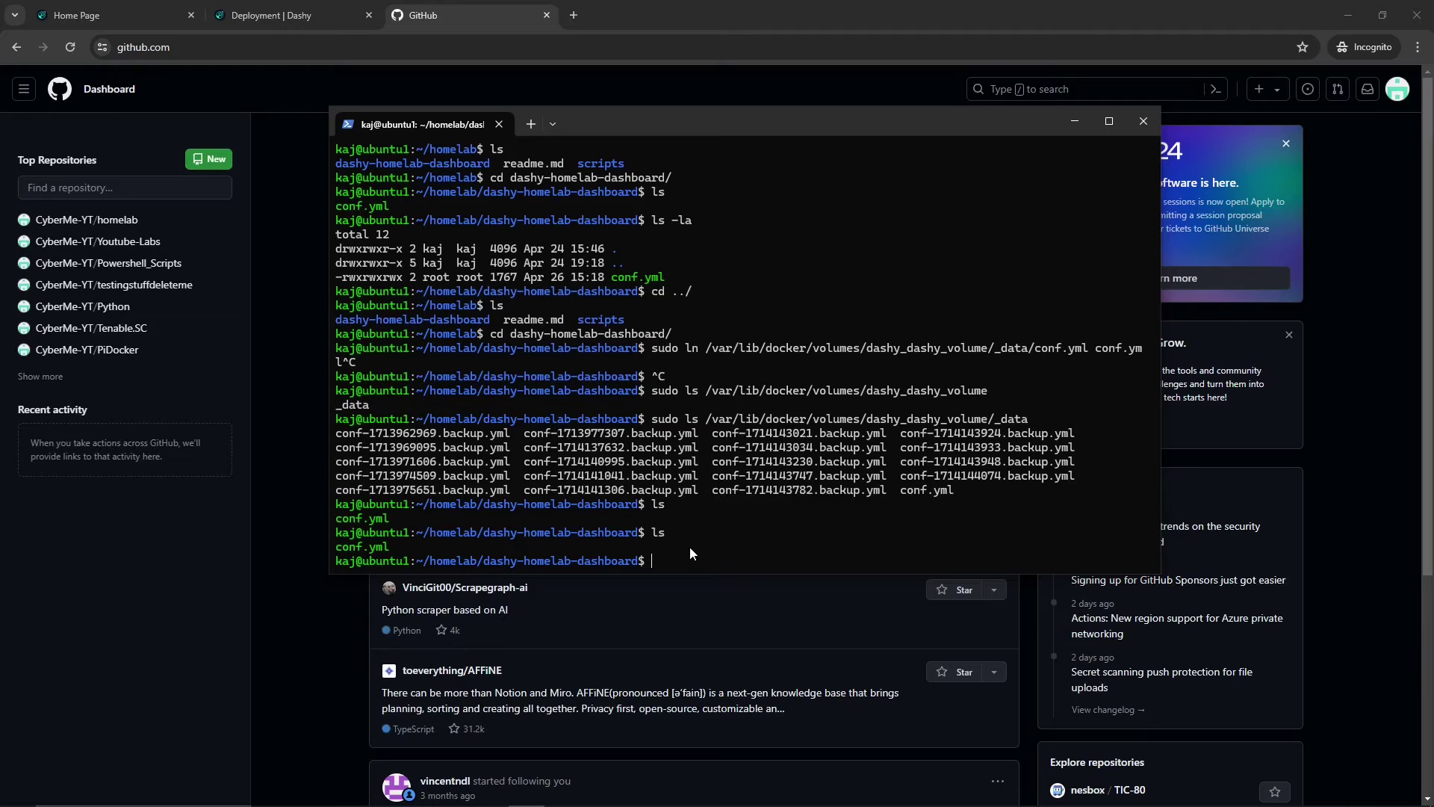
# Clear the terminal and, in ~/.ssh, generate an ed25519 key pair with an e-mail comment, the default file and no passphrase
pyautogui.hotkey('ctrl', 'l')
pyautogui.write('cd ~/.ssh')
pyautogui.press('Return')
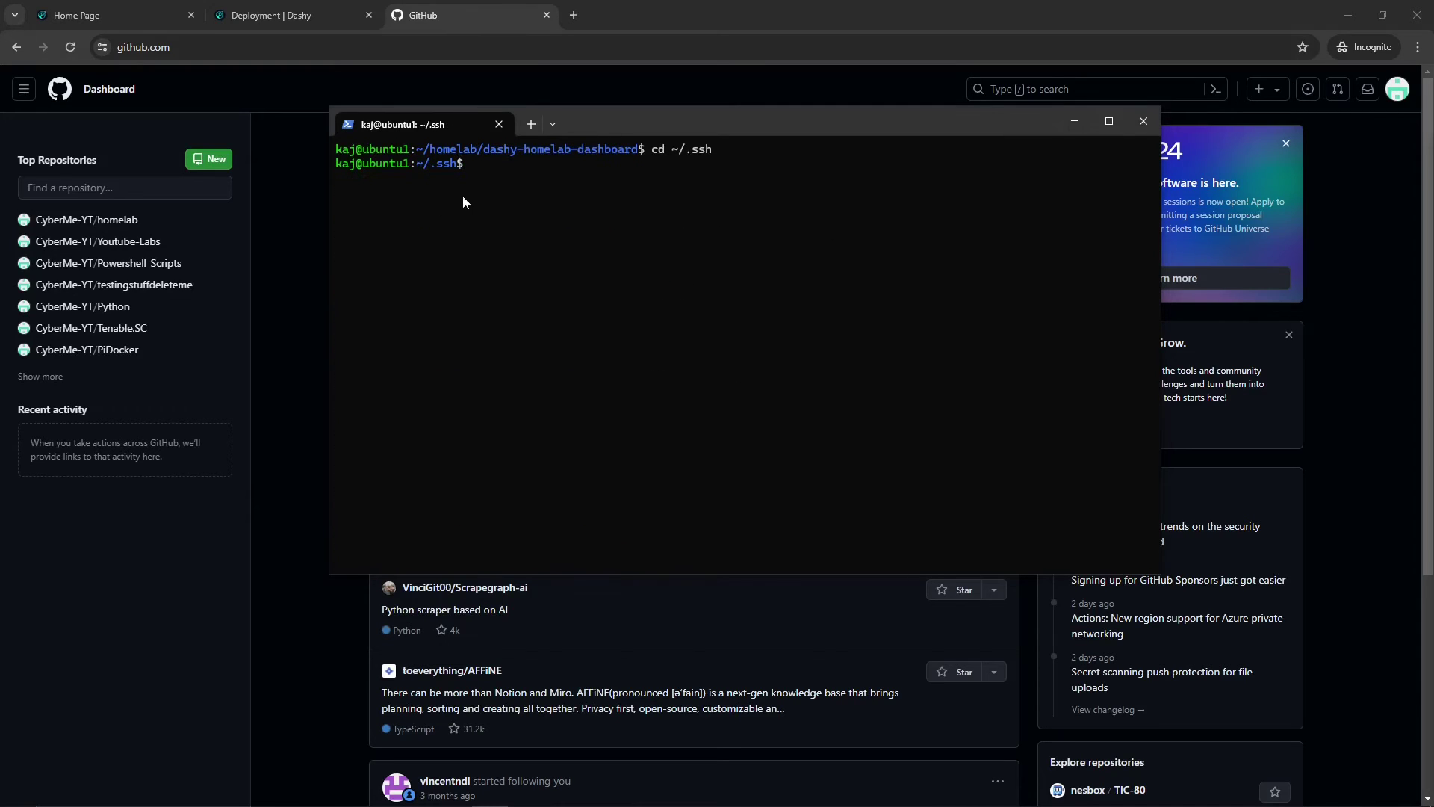
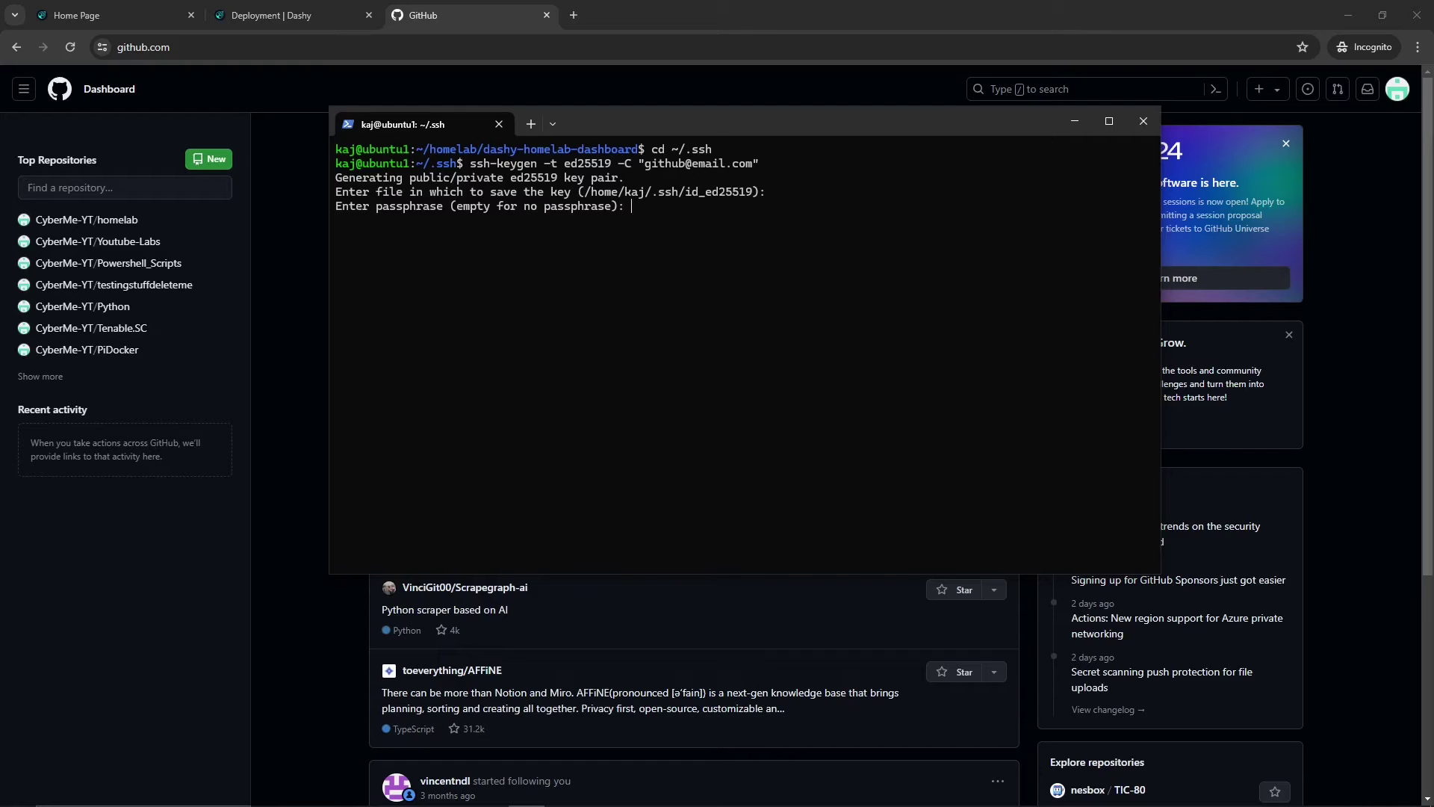
pyautogui.press('Return')
pyautogui.press('Return')
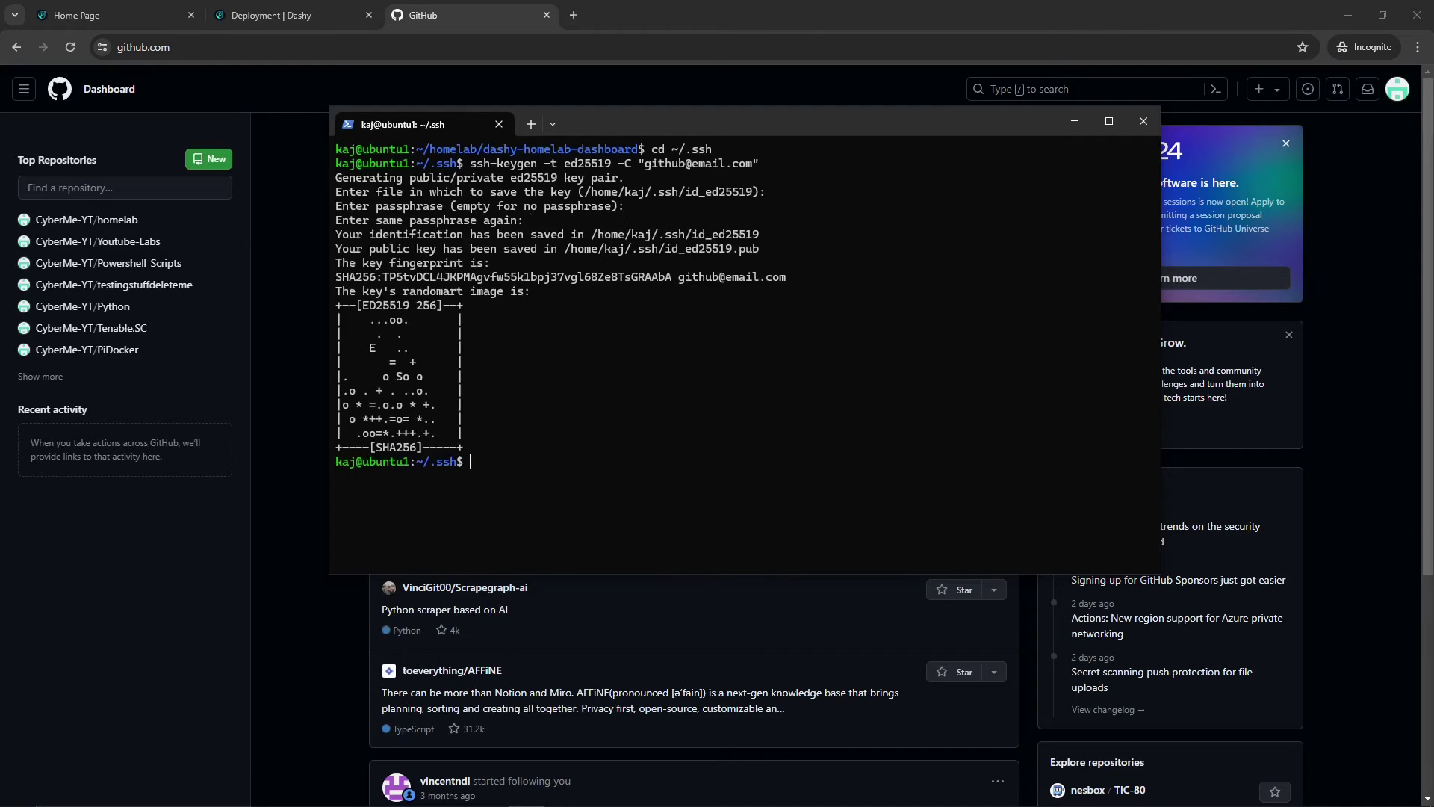
# List the ~/.ssh directory and highlight the id_ed25519 and id_ed25519.pub key files
pyautogui.write('ls')
pyautogui.press('Return')
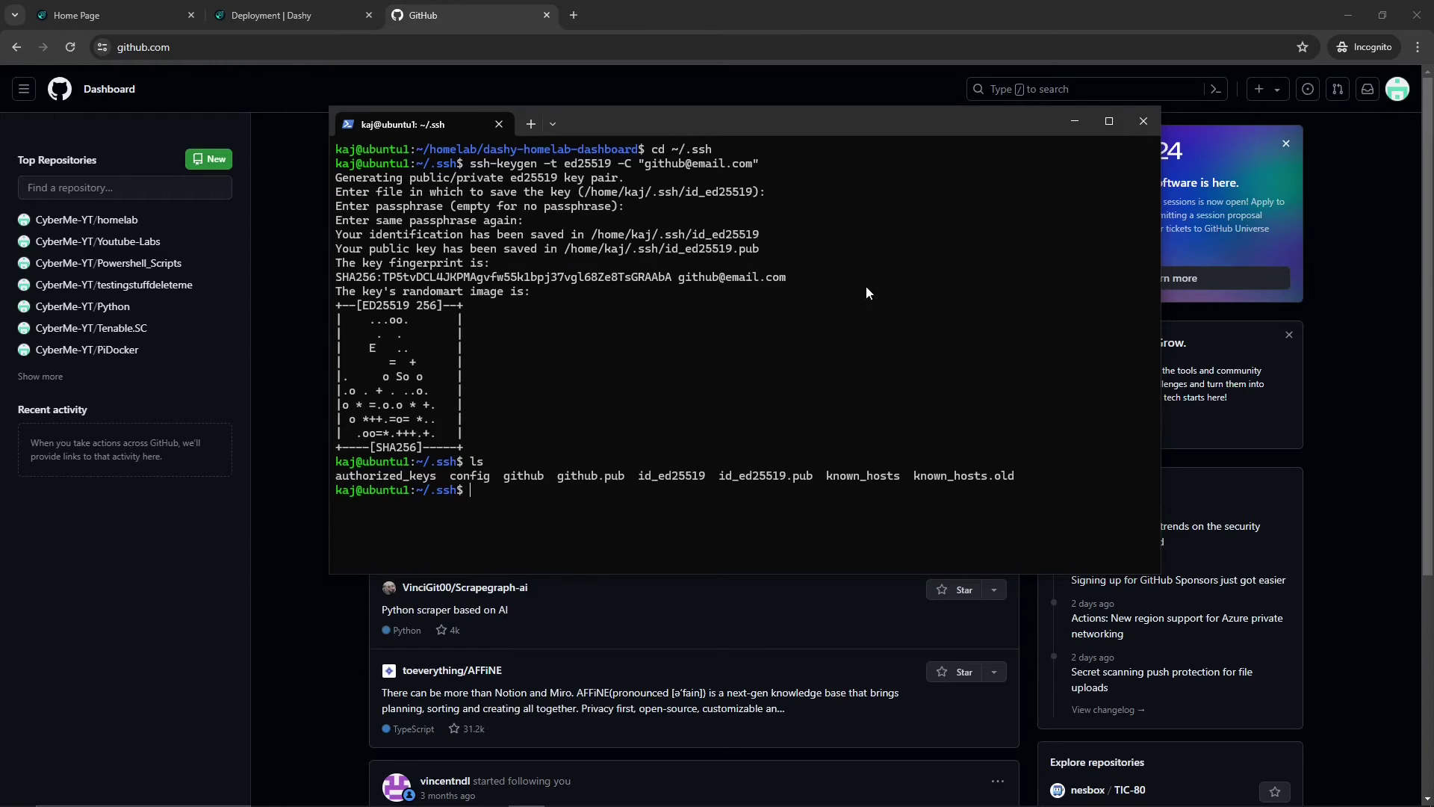
pyautogui.moveTo(640, 478); pyautogui.dragTo(812, 486)
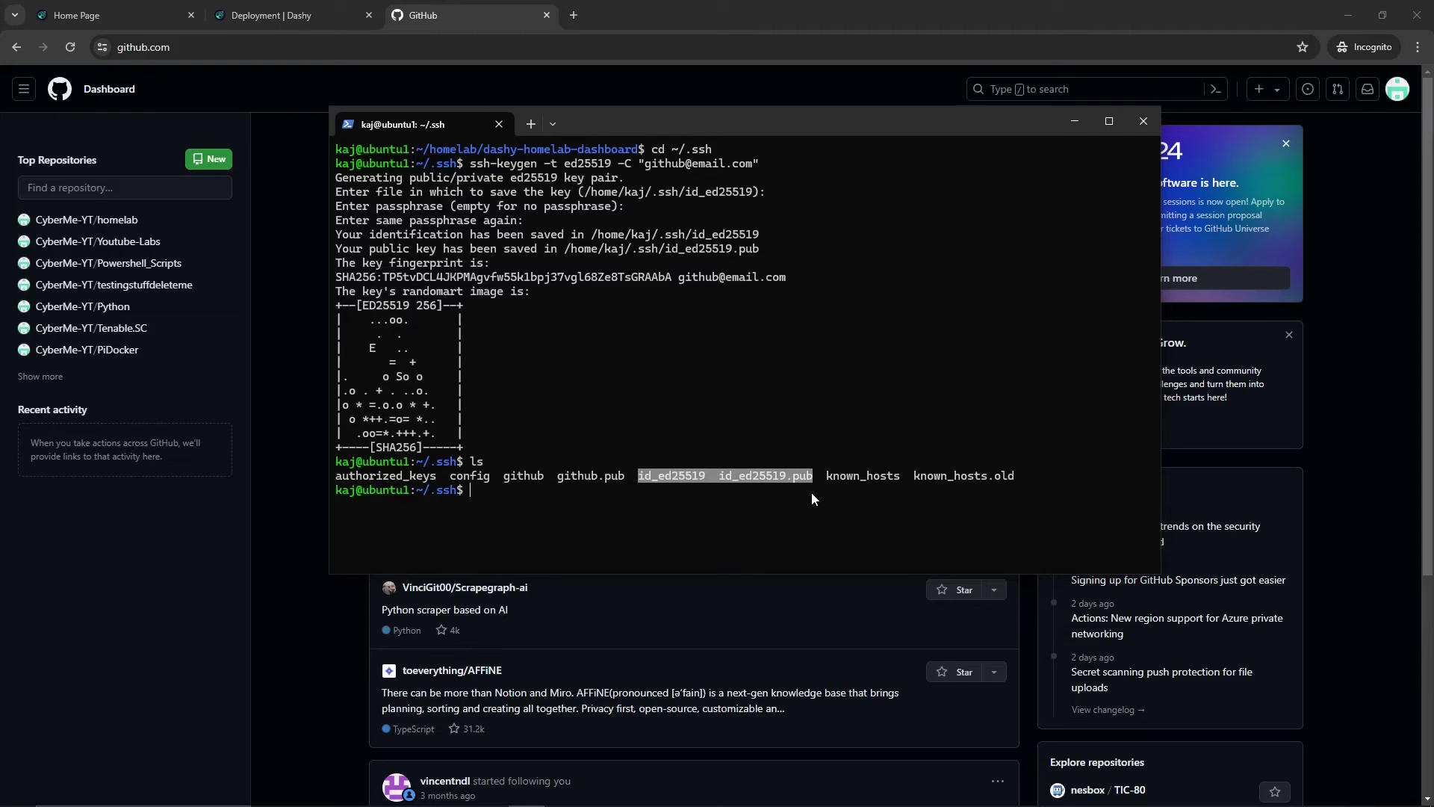
pyautogui.click(814, 499)
pyautogui.moveTo(633, 481); pyautogui.dragTo(799, 478)
pyautogui.click(629, 517)
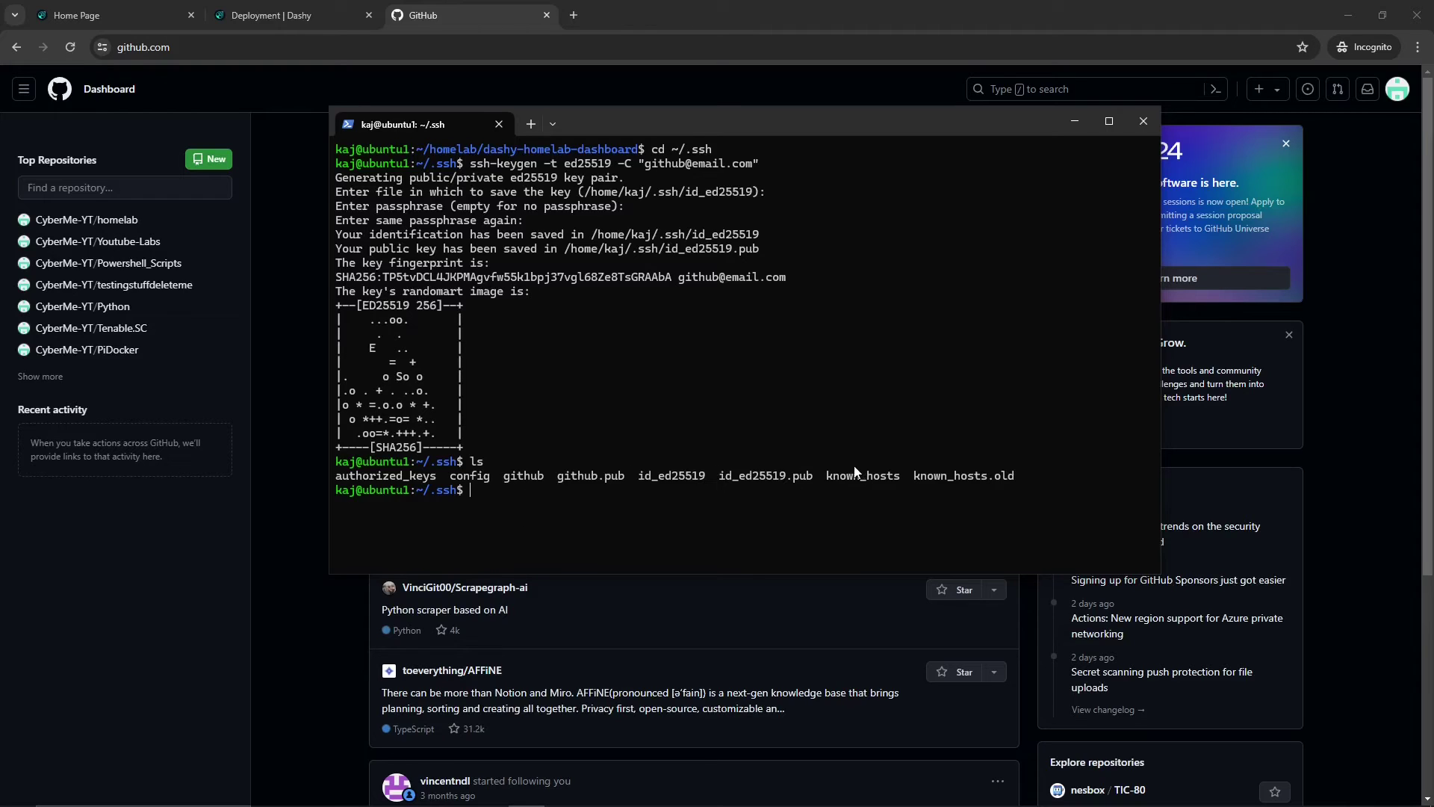
pyautogui.moveTo(495, 471); pyautogui.dragTo(814, 480)
pyautogui.click(636, 481)
pyautogui.click(687, 526)
# In a cleared terminal, filter the ~/.ssh listing with grep ed and list the whole directory again
pyautogui.write('clear')
pyautogui.press('Return')
pyautogui.write('ls | grep ed')
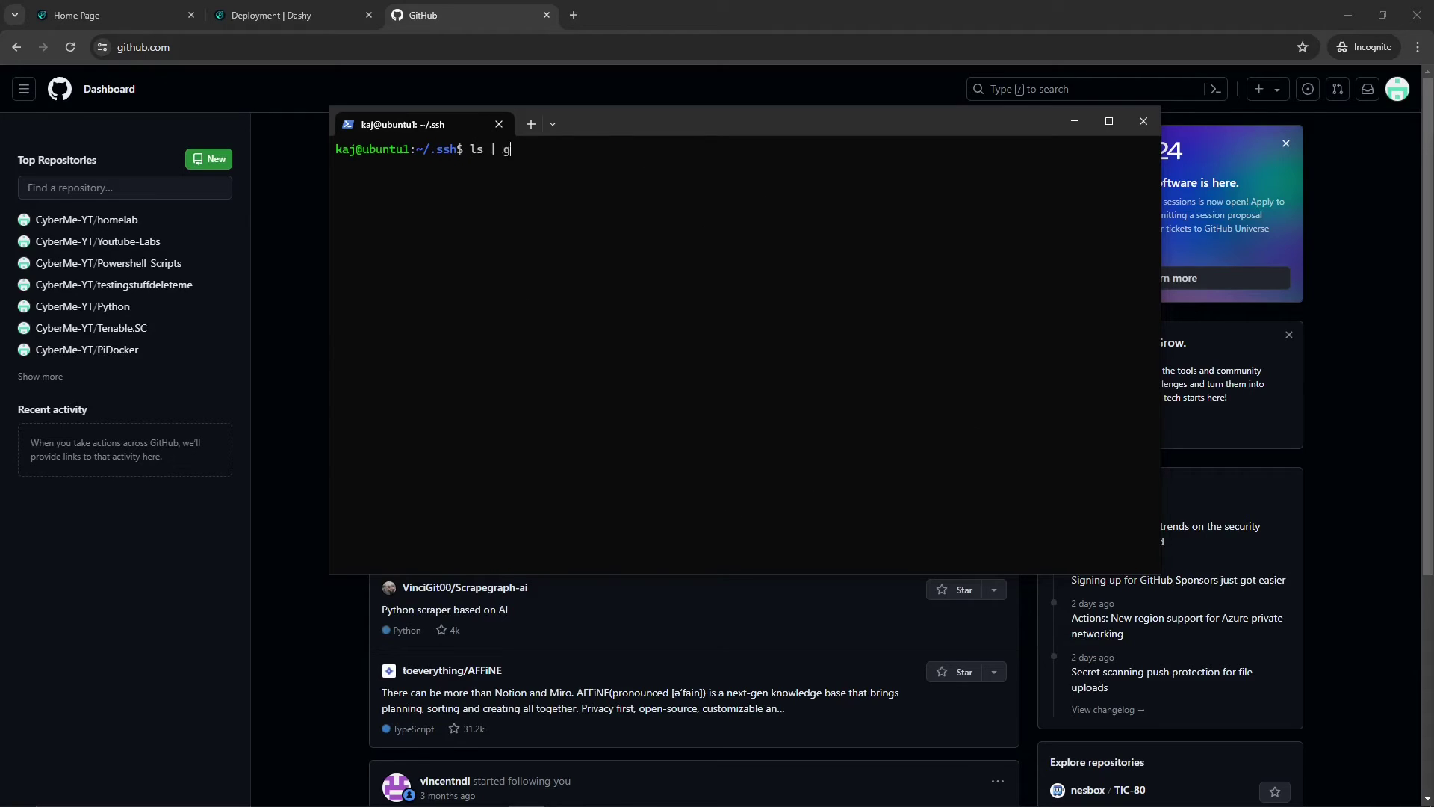
pyautogui.press('Return')
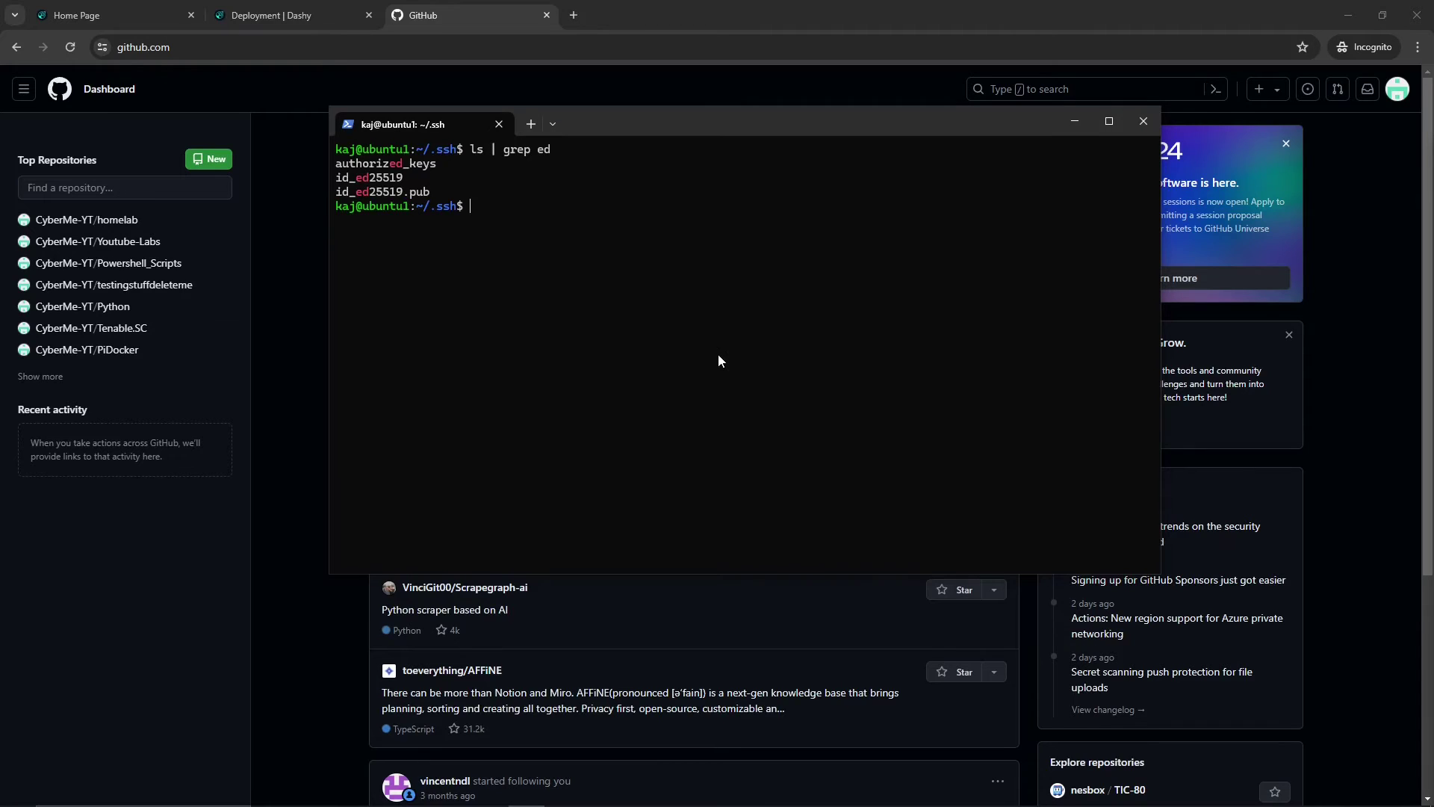
pyautogui.write('ls -l')
pyautogui.press('BackSpace')
pyautogui.press('BackSpace')
pyautogui.press('Return')
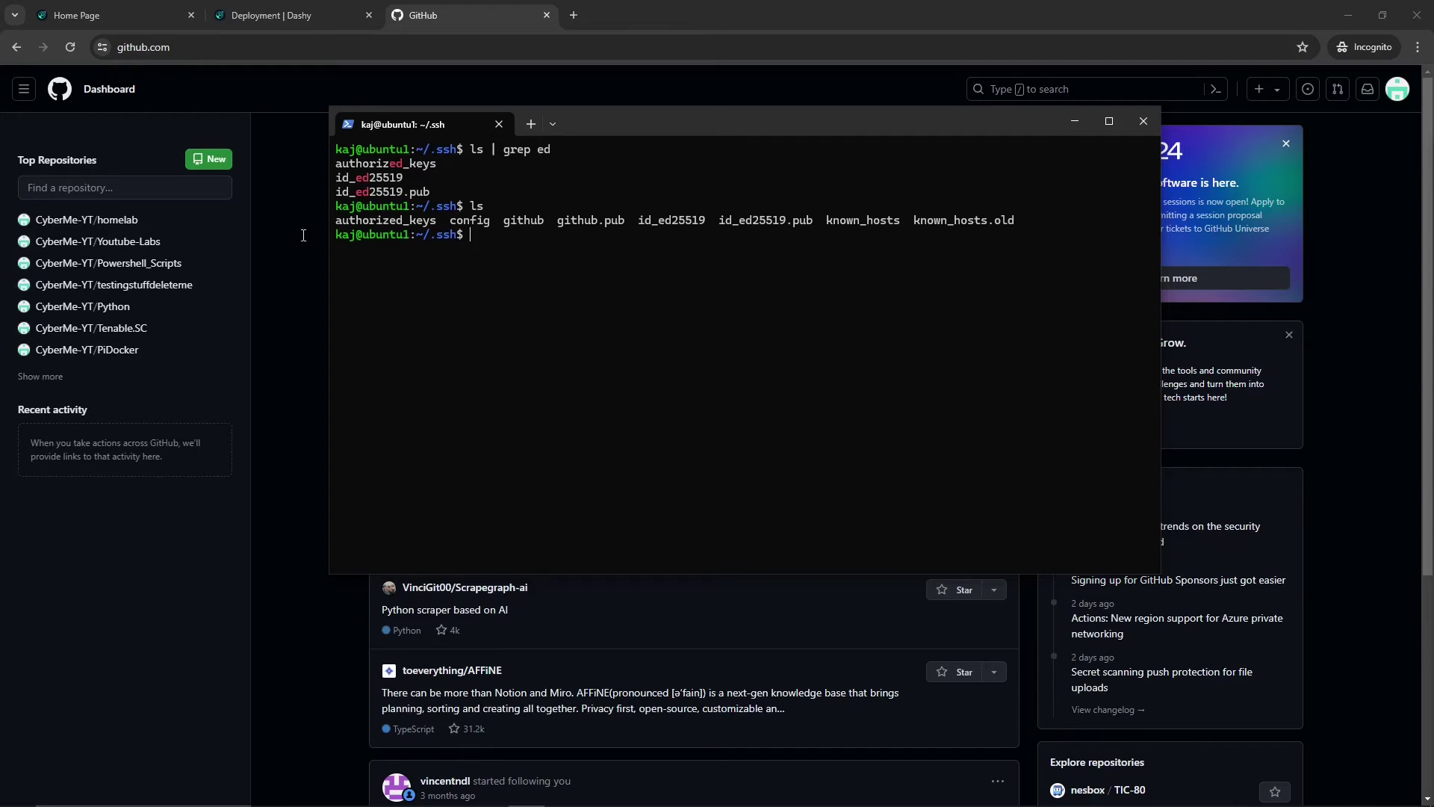
# Highlight config in the ~/.ssh listing and print the file's contents with cat
pyautogui.doubleClick(469, 220)
pyautogui.click(543, 329)
pyautogui.write('cat config')
pyautogui.press('Return')
pyautogui.write("'")
pyautogui.press('BackSpace')
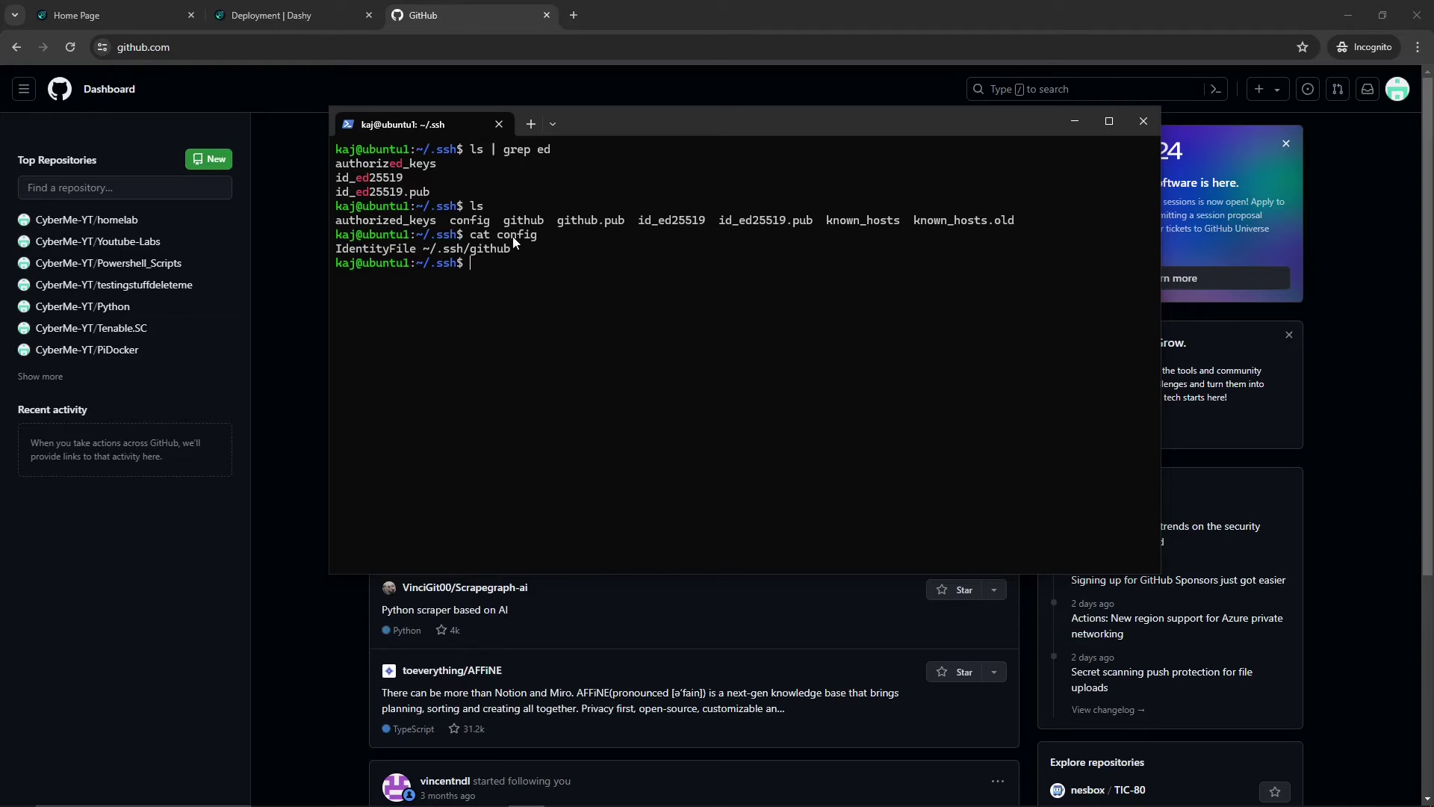
# Highlight the config file name, its IdentityFile line and the id_ed25519 private key file in the output
pyautogui.moveTo(497, 234); pyautogui.dragTo(564, 239)
pyautogui.moveTo(338, 250); pyautogui.dragTo(534, 252)
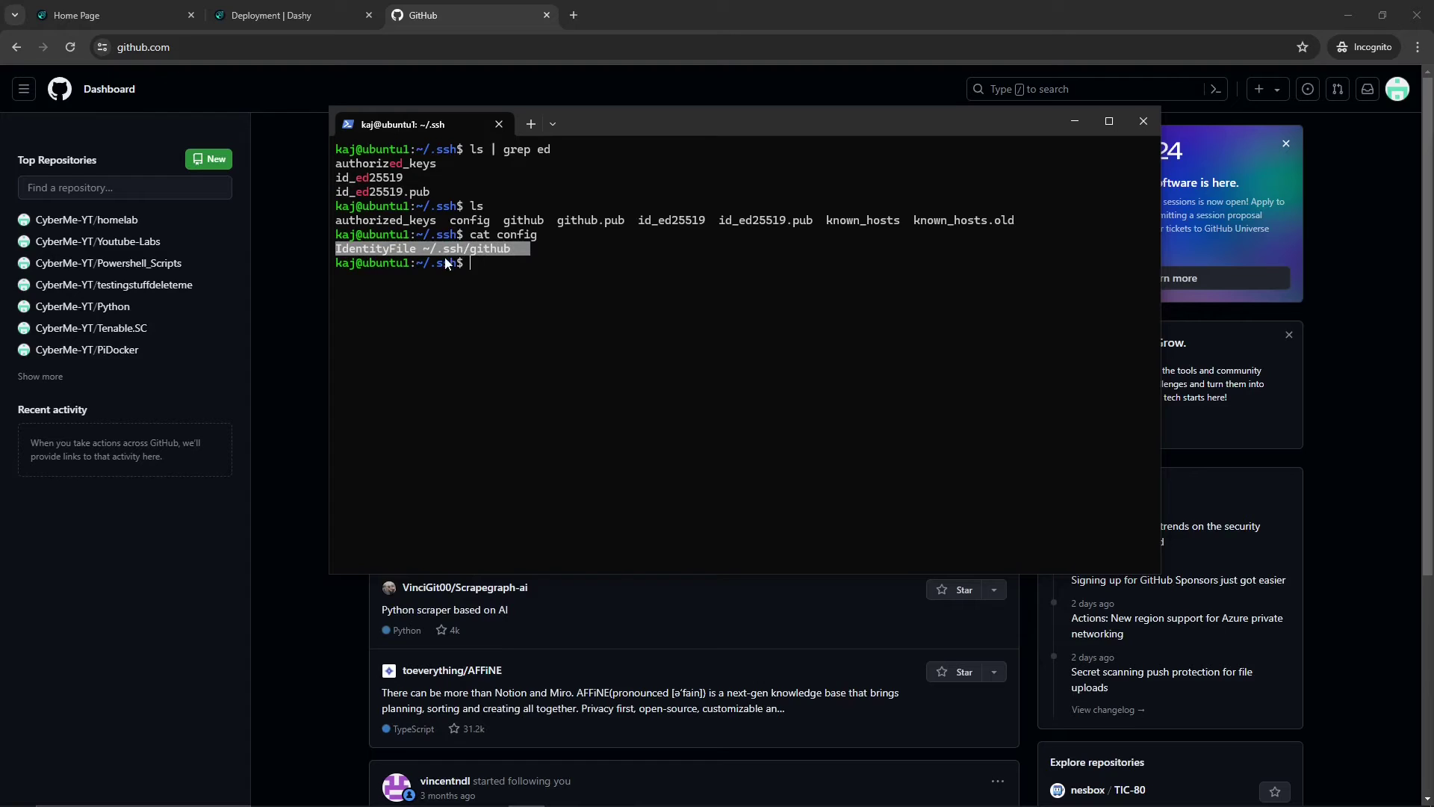
pyautogui.doubleClick(385, 254)
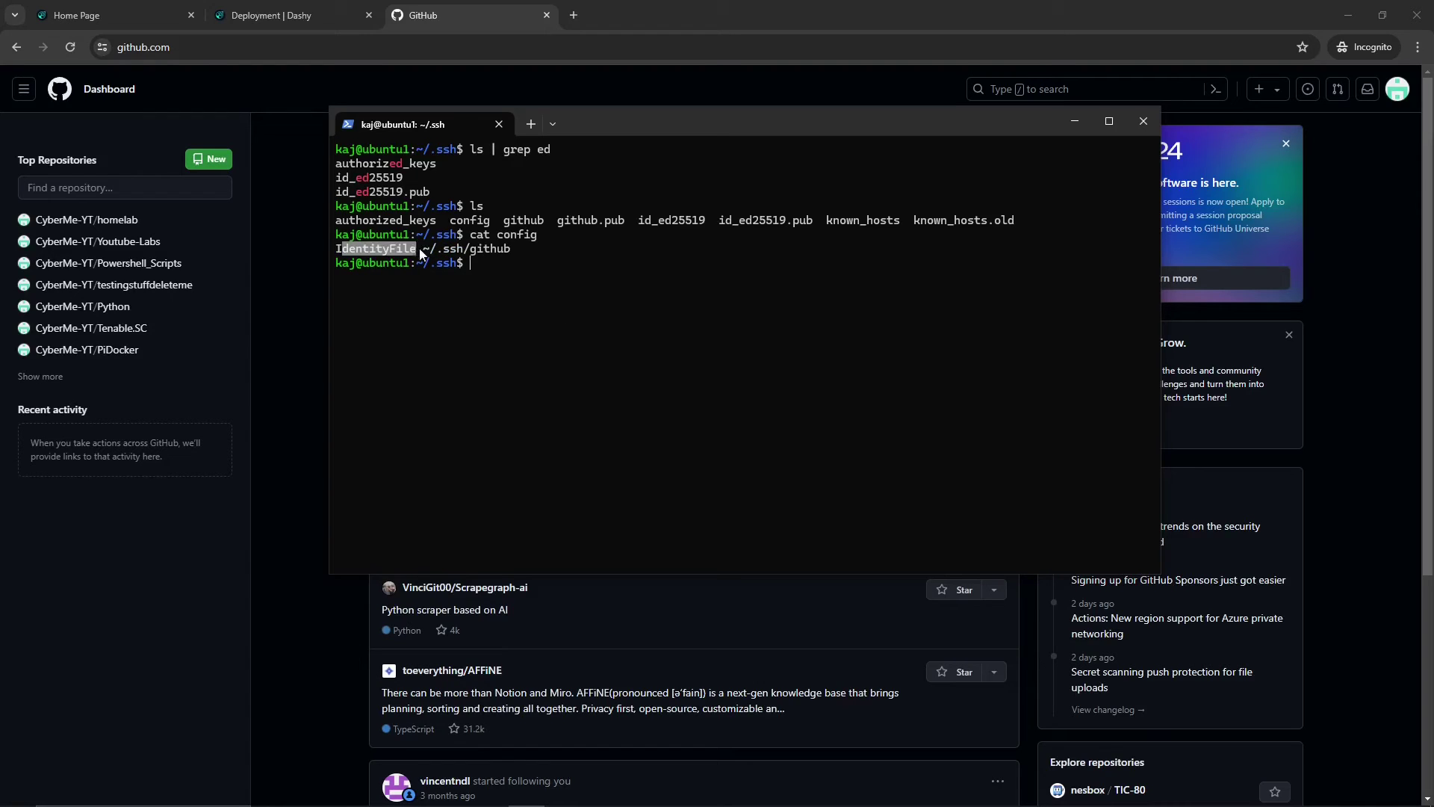
pyautogui.click(420, 252)
pyautogui.moveTo(634, 221); pyautogui.dragTo(703, 230)
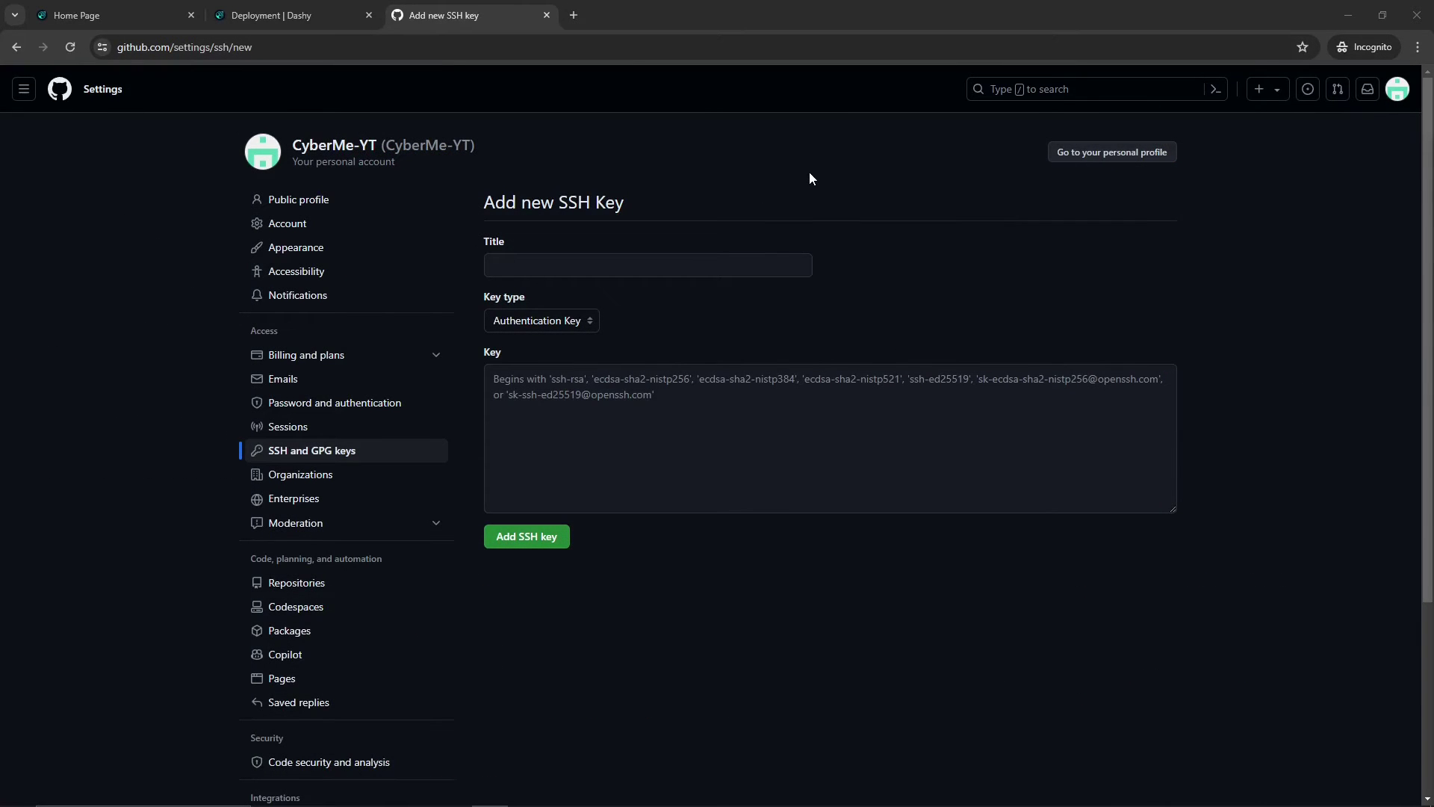
# On GitHub's new SSH key page, view the account menu's Settings entry, try the title "Dashy" and clear it
pyautogui.click(1401, 91)
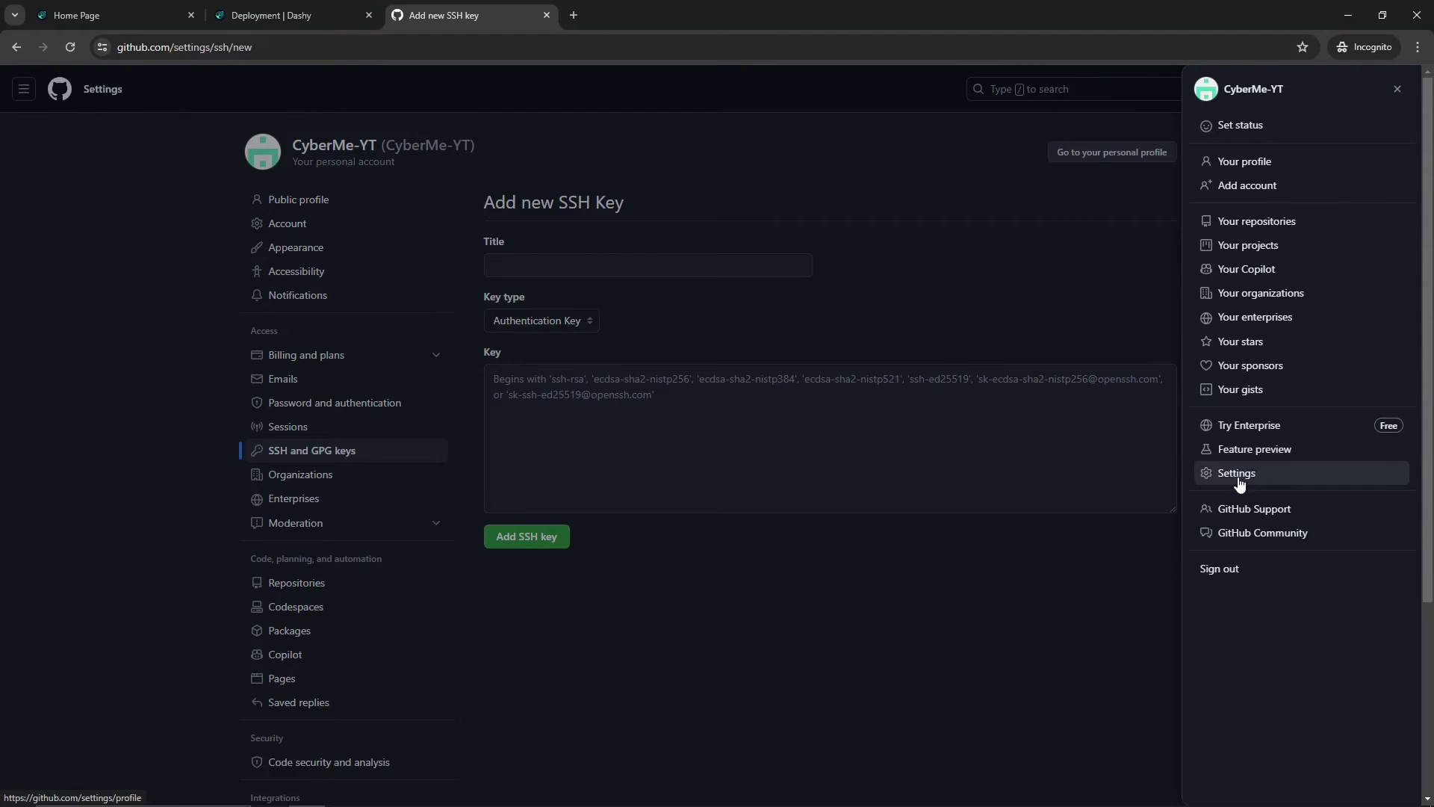
pyautogui.click(684, 702)
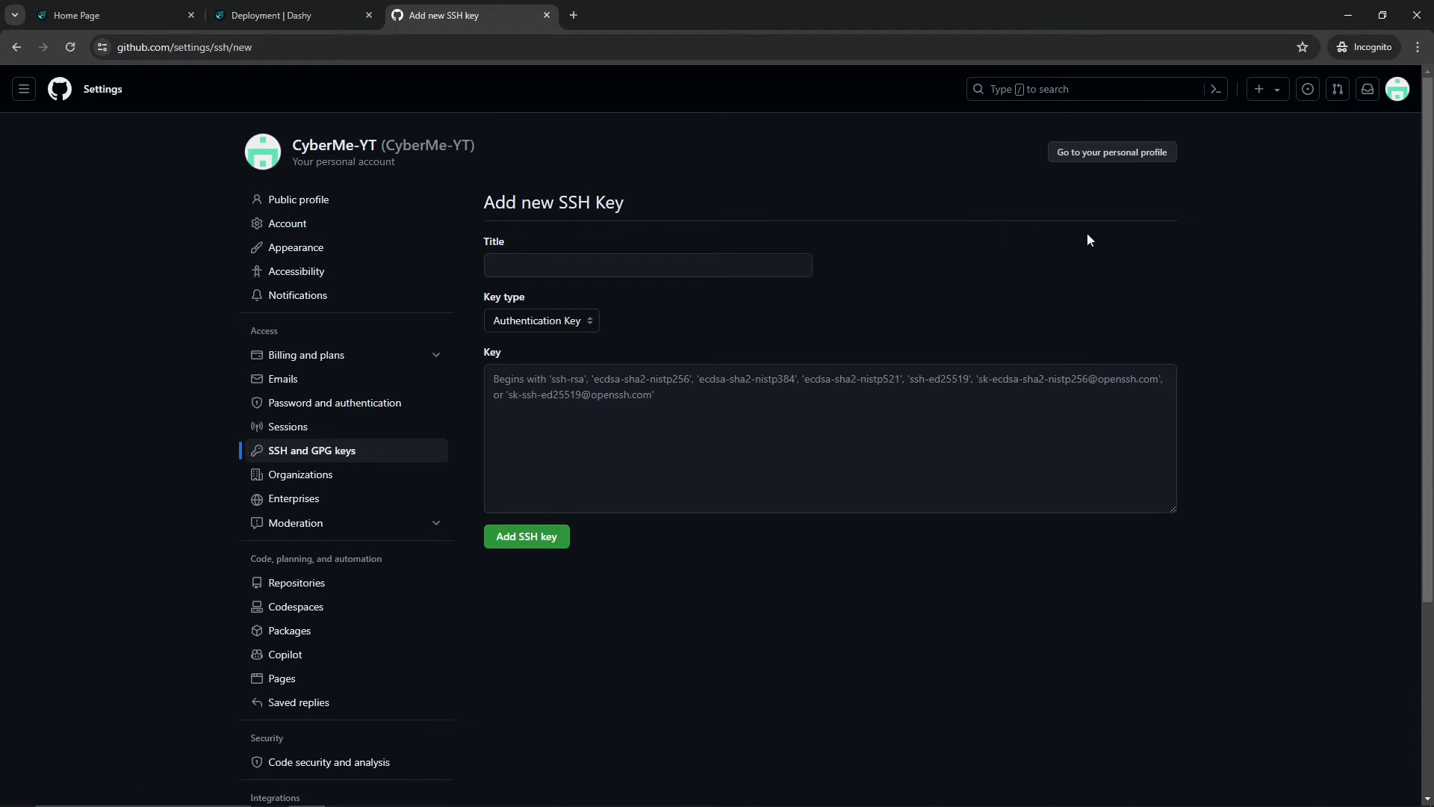
pyautogui.click(617, 274)
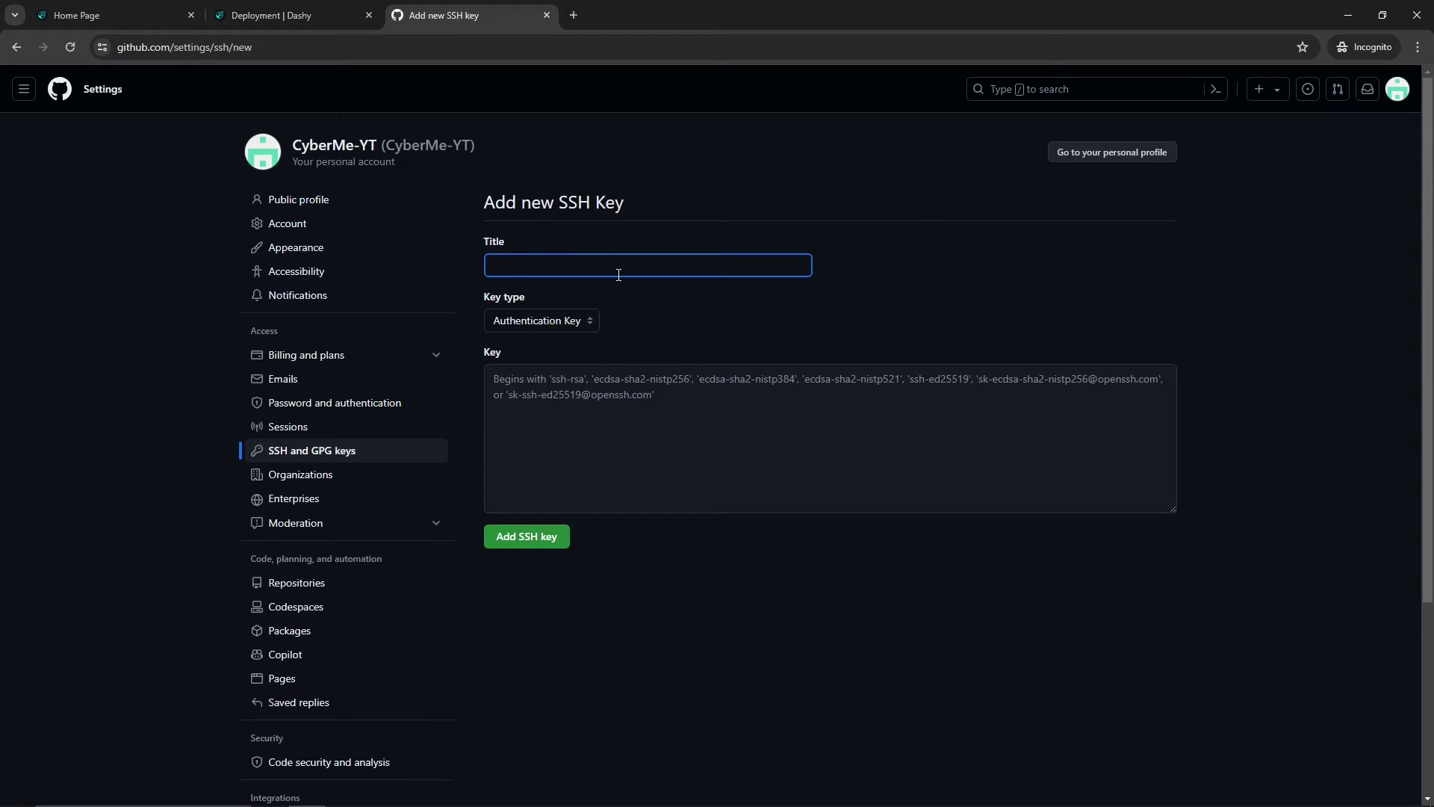
pyautogui.write('Dashyab')
pyautogui.hotkey('ctrl', 'a')
pyautogui.write('Dashy')
pyautogui.hotkey('ctrl', 'a')
pyautogui.press('BackSpace')
pyautogui.click(676, 426)
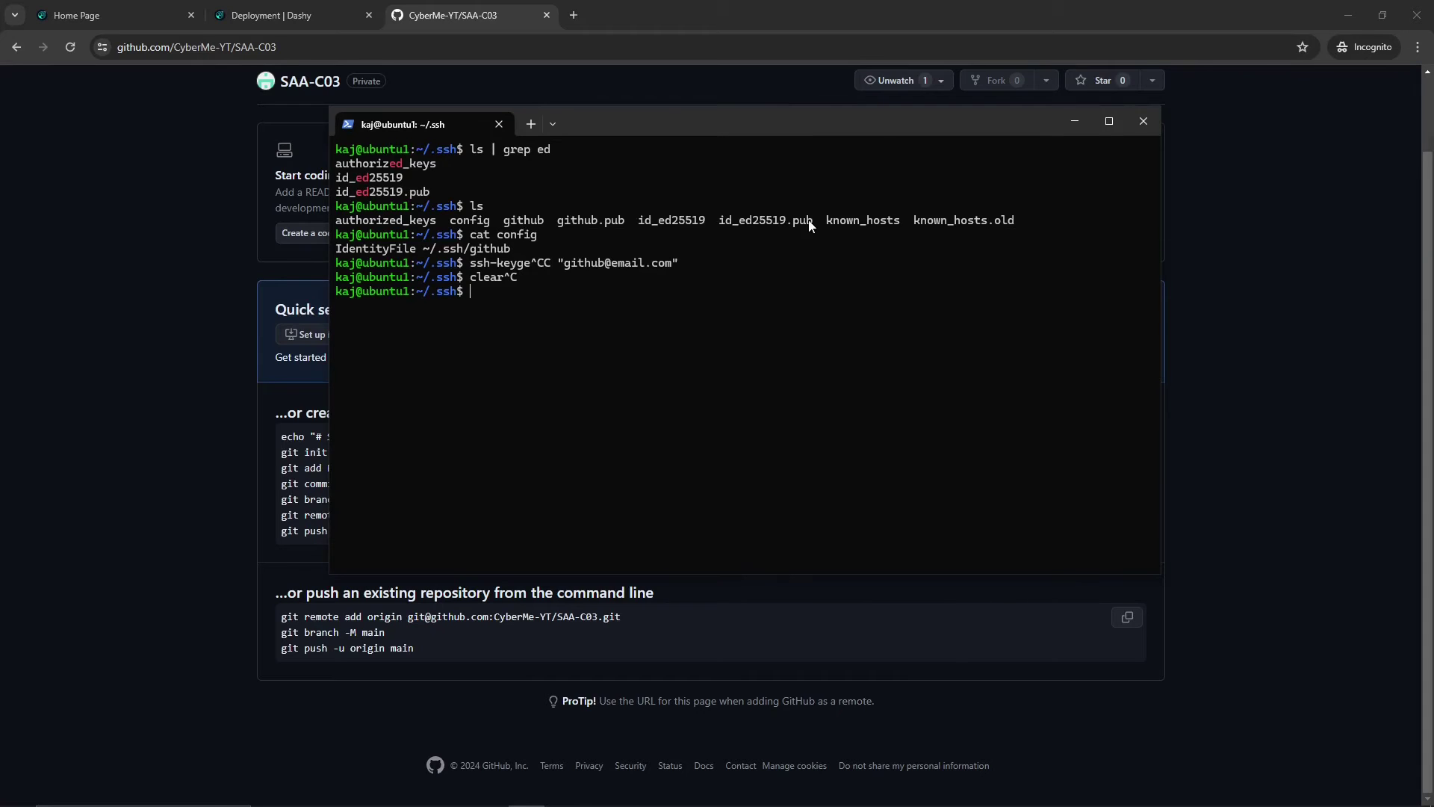
# Highlight the id_ed25519.pub file name and the IdentityFile line in the terminal output
pyautogui.moveTo(795, 226); pyautogui.dragTo(723, 224)
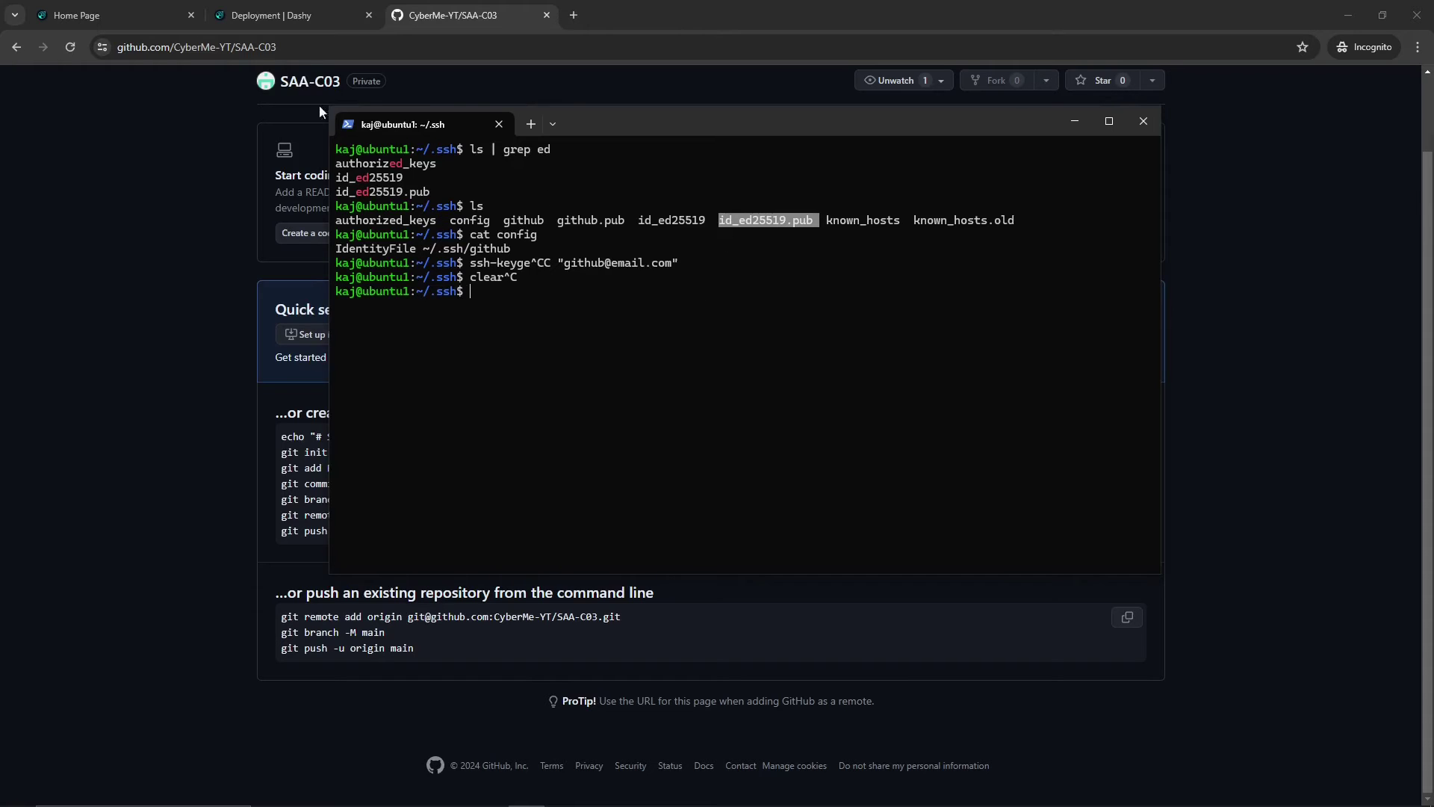
pyautogui.click(847, 467)
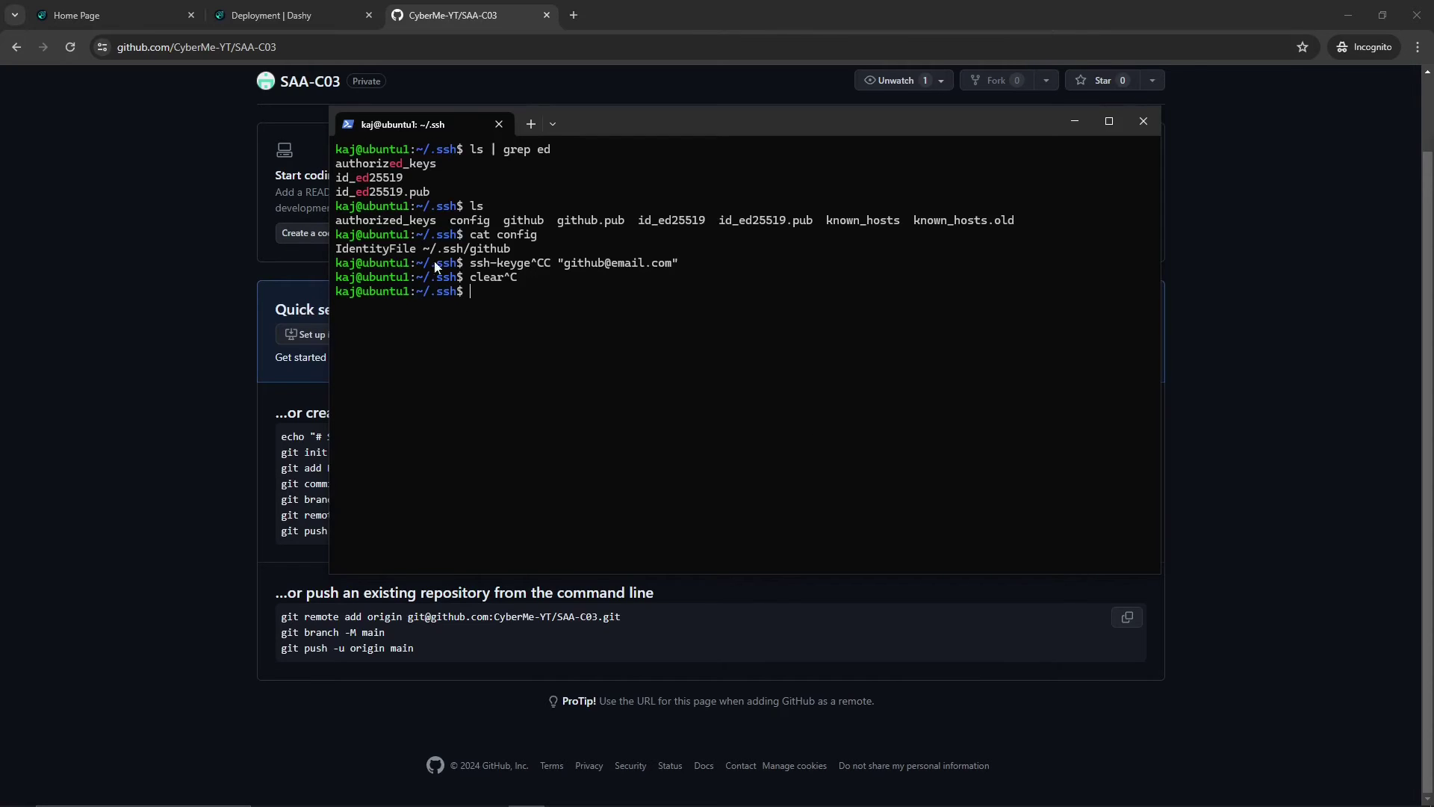
pyautogui.moveTo(336, 248); pyautogui.dragTo(514, 249)
pyautogui.click(563, 387)
# Change from ~/.ssh through ~/dashy and the home directory into homelab/dashy-homelab-dashboard
pyautogui.write('cd ~/dashy')
pyautogui.press('Return')
pyautogui.write('cd')
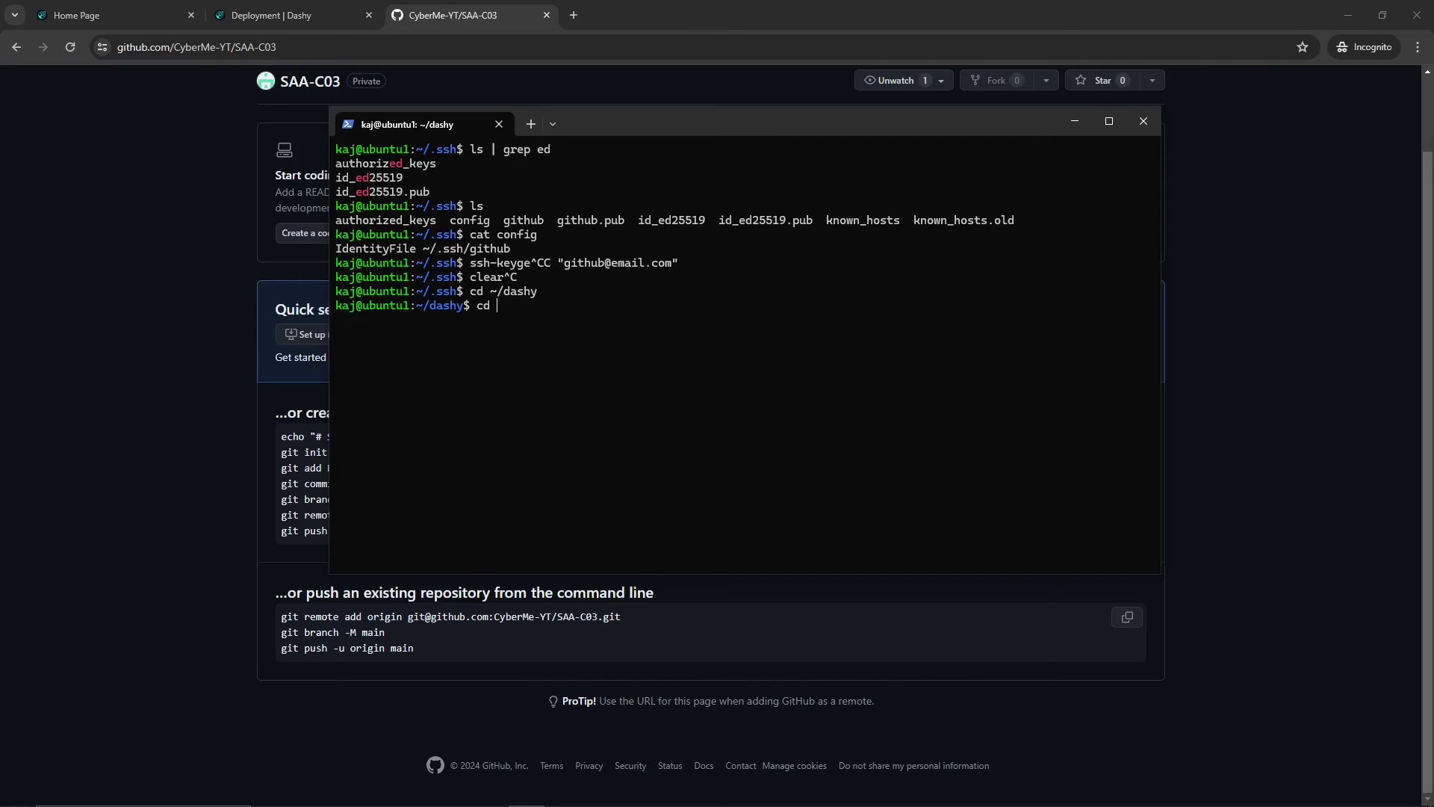
pyautogui.press('BackSpace')
pyautogui.press('BackSpace')
pyautogui.press('BackSpace')
pyautogui.write('cd ../')
pyautogui.press('Return')
pyautogui.write('cd homelab/das')
pyautogui.press('Tab')
pyautogui.press('Return')
pyautogui.write('cl')
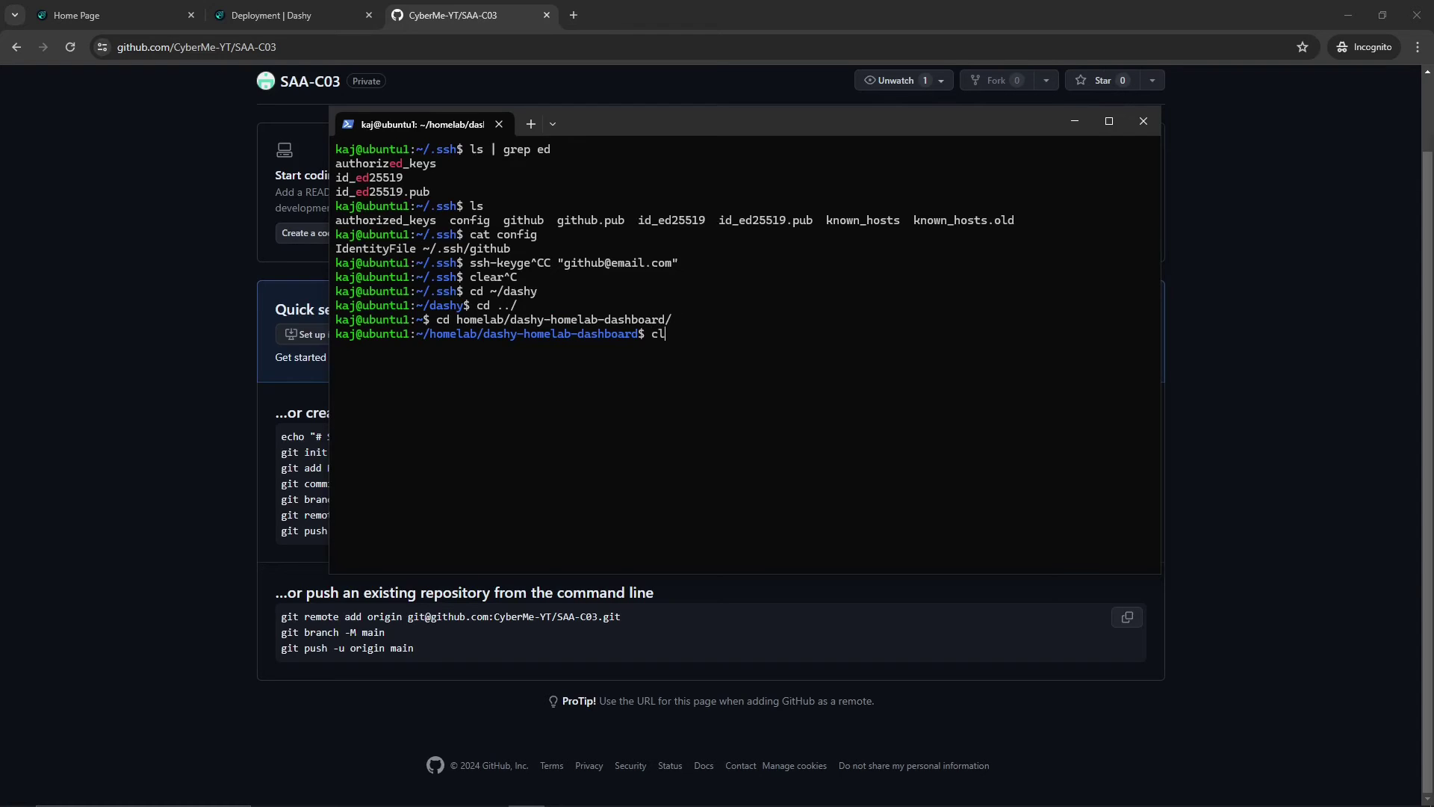
pyautogui.write('ear')
pyautogui.press('Return')
pyautogui.write('ssh -t git@github.com')
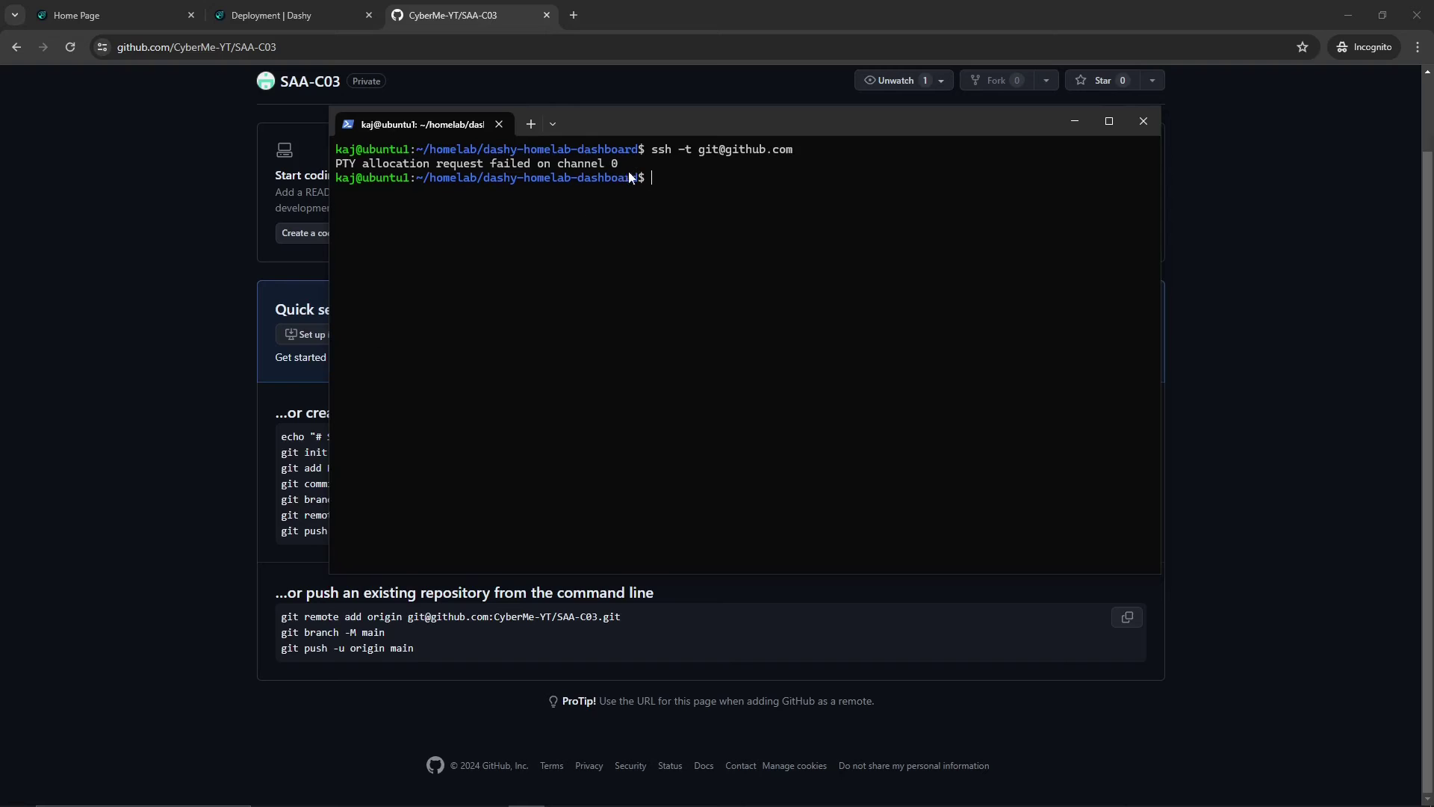
pyautogui.press('Up')
pyautogui.press('Left')
pyautogui.press('Left')
pyautogui.press('Left')
pyautogui.press('Left')
pyautogui.press('Left')
pyautogui.press('Left')
pyautogui.press('Left')
pyautogui.press('Left')
pyautogui.write('2')
pyautogui.press('Return')
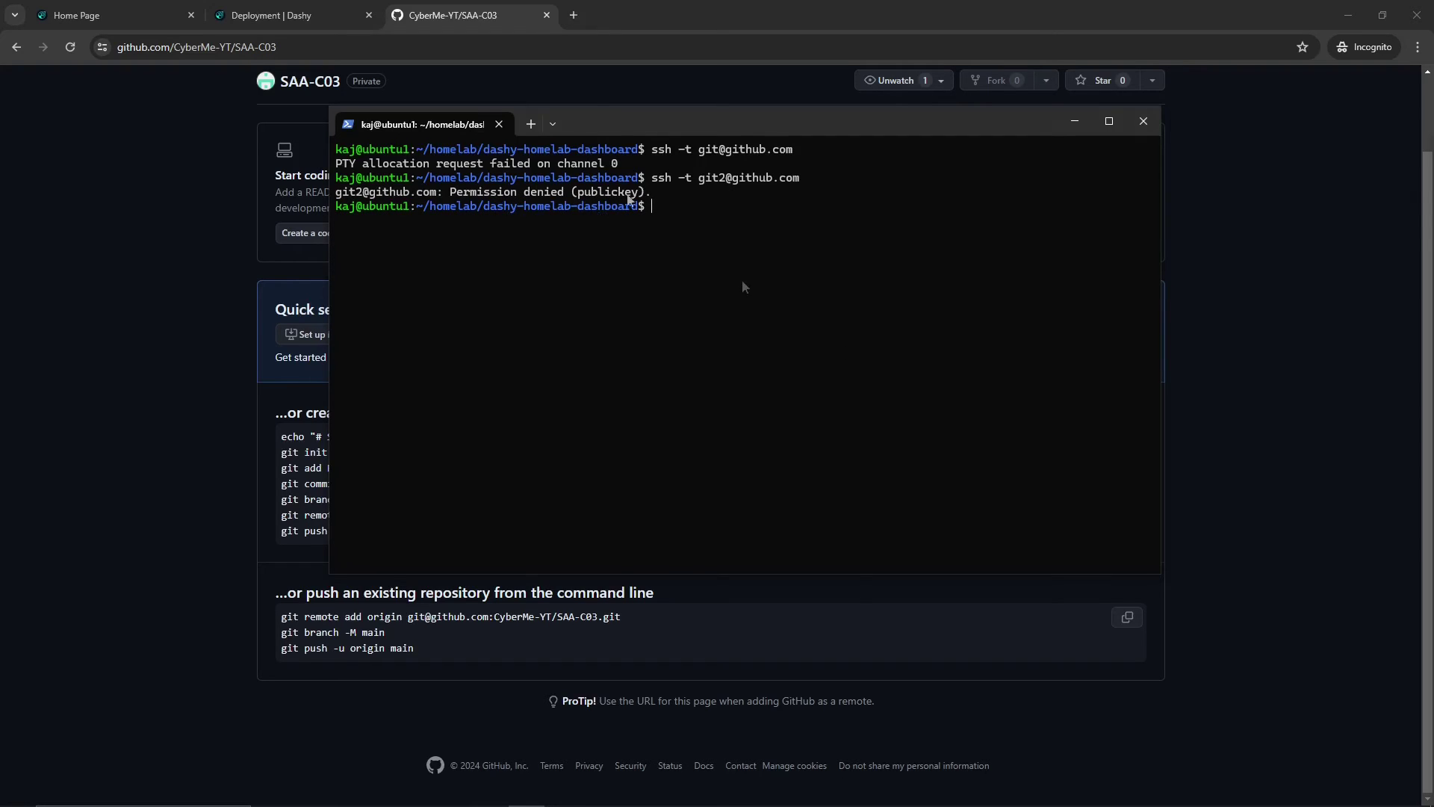
pyautogui.press('Up')
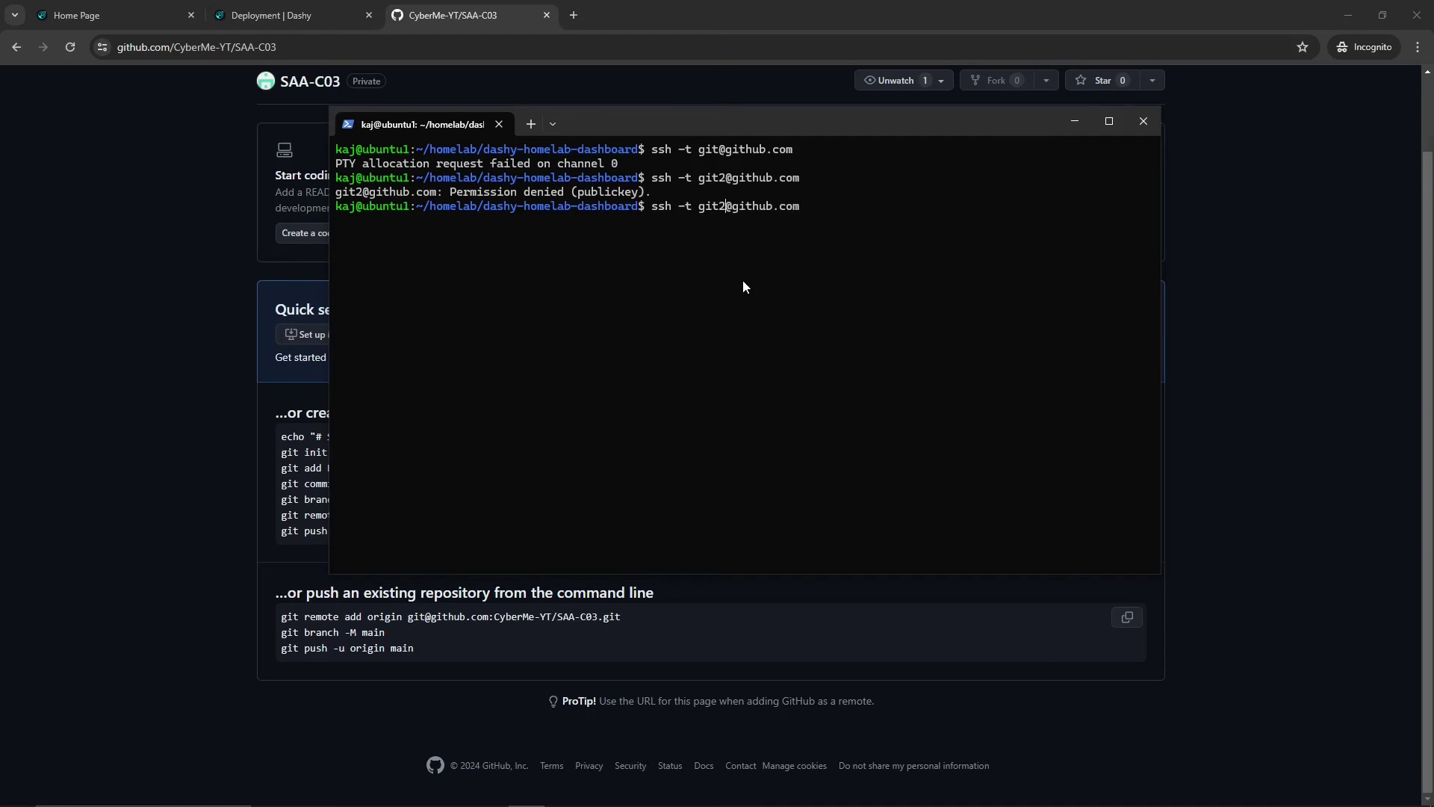
pyautogui.press('BackSpace')
pyautogui.press('End')
pyautogui.write('-i ~/.ssh')
pyautogui.press('Tab')
pyautogui.press('Tab')
pyautogui.write('i')
pyautogui.press('Tab')
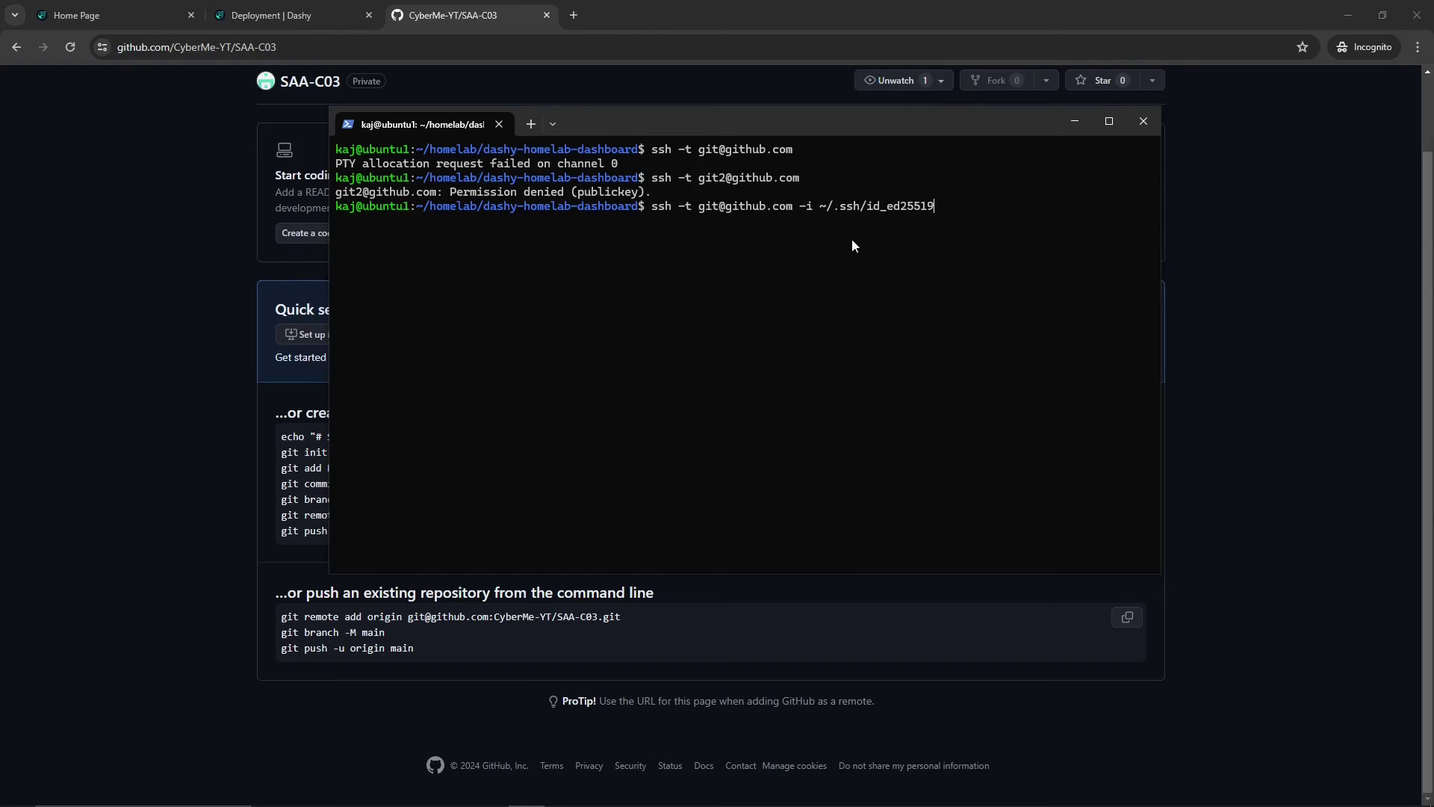
pyautogui.press('BackSpace')
pyautogui.press('BackSpace')
pyautogui.press('BackSpace')
pyautogui.press('BackSpace')
pyautogui.press('BackSpace')
pyautogui.press('BackSpace')
pyautogui.press('BackSpace')
pyautogui.press('BackSpace')
pyautogui.press('BackSpace')
pyautogui.press('BackSpace')
pyautogui.press('BackSpace')
pyautogui.write('/')
pyautogui.press('Tab')
pyautogui.press('Tab')
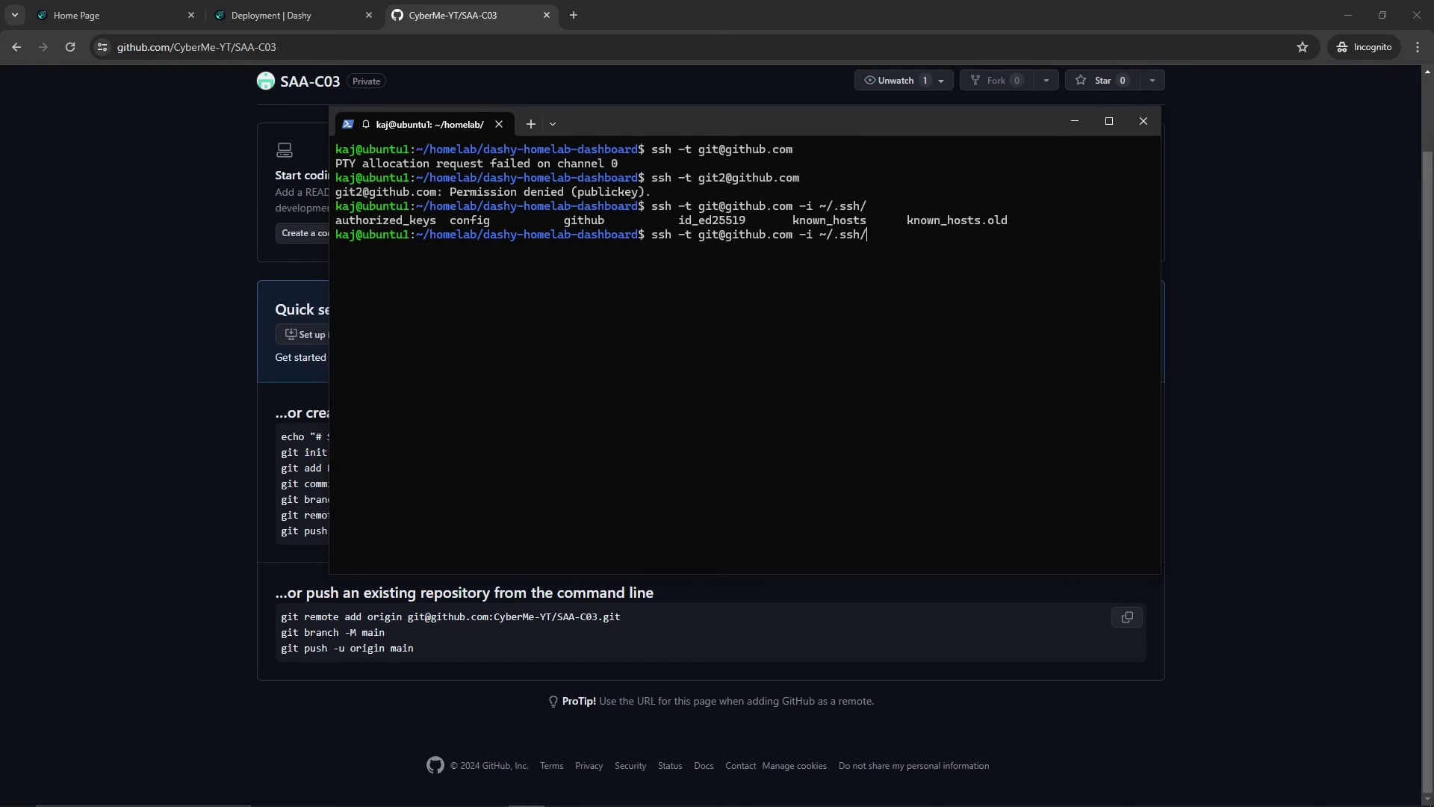
pyautogui.write('github')
pyautogui.press('Return')
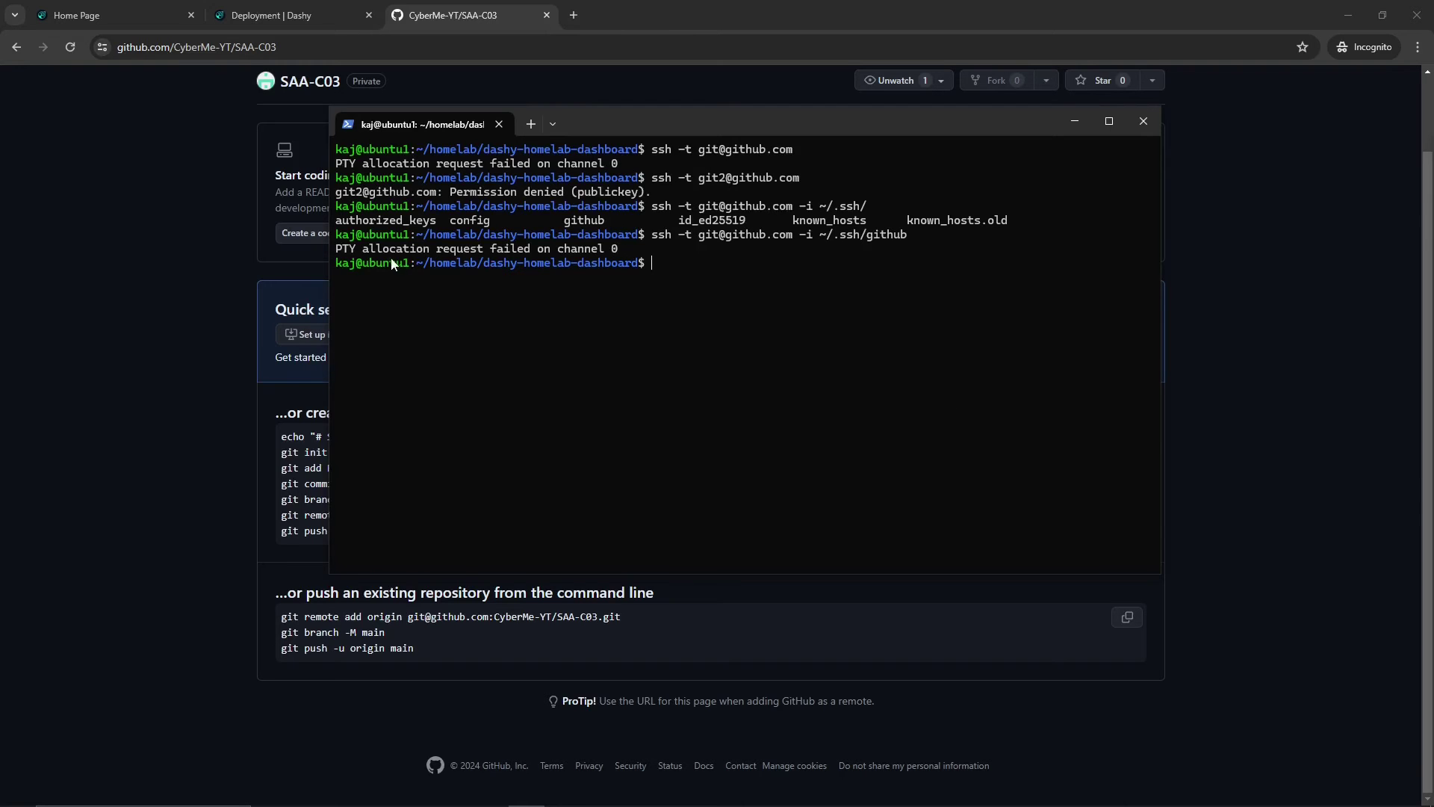
# Return to the GitHub repository page and highlight the git init, git add README.md and git commit lines
pyautogui.hotkey('alt', 'F4')
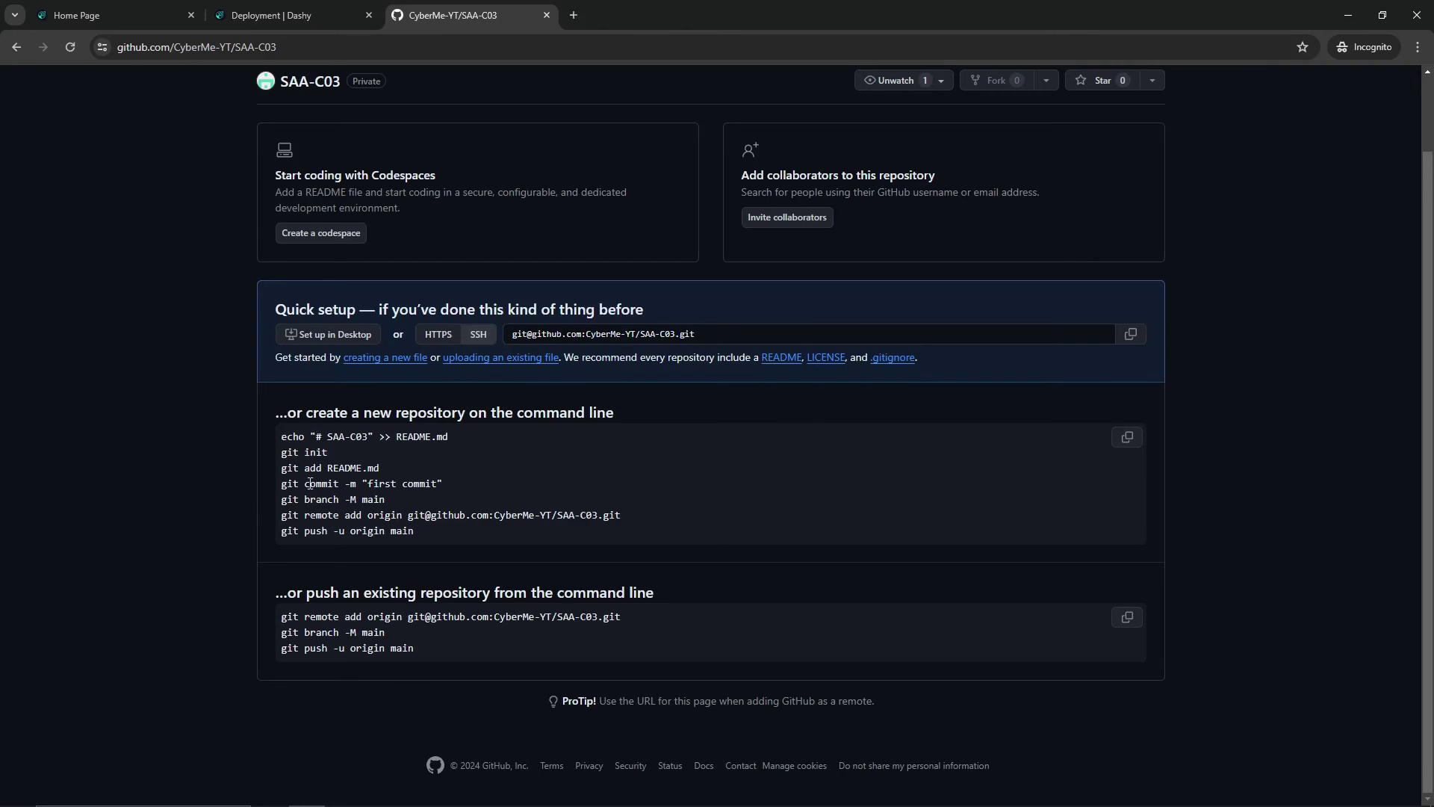
pyautogui.moveTo(279, 453); pyautogui.dragTo(328, 453)
pyautogui.moveTo(281, 467); pyautogui.dragTo(388, 473)
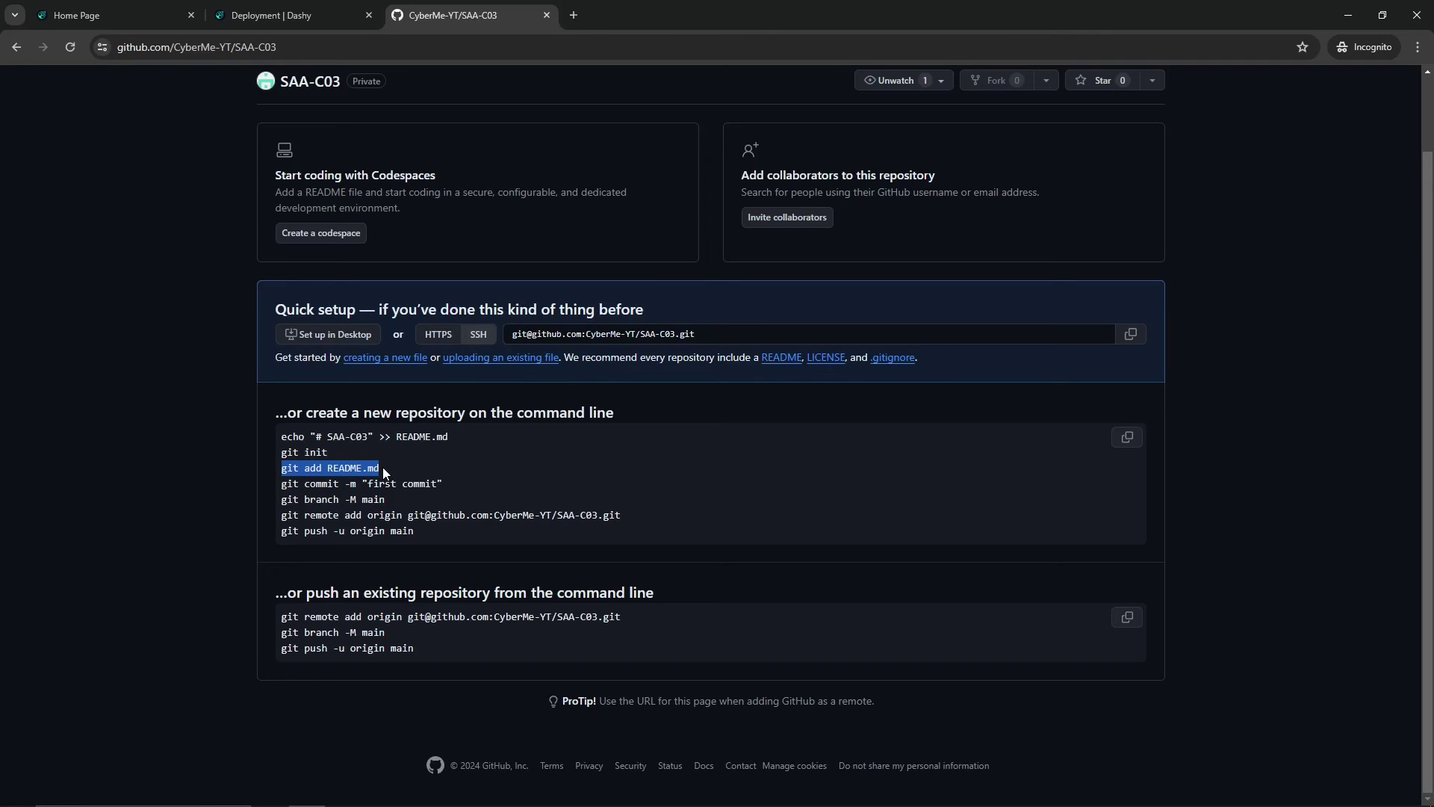
pyautogui.click(394, 468)
pyautogui.moveTo(280, 486); pyautogui.dragTo(445, 486)
pyautogui.moveTo(445, 486); pyautogui.dragTo(362, 483)
pyautogui.click(412, 567)
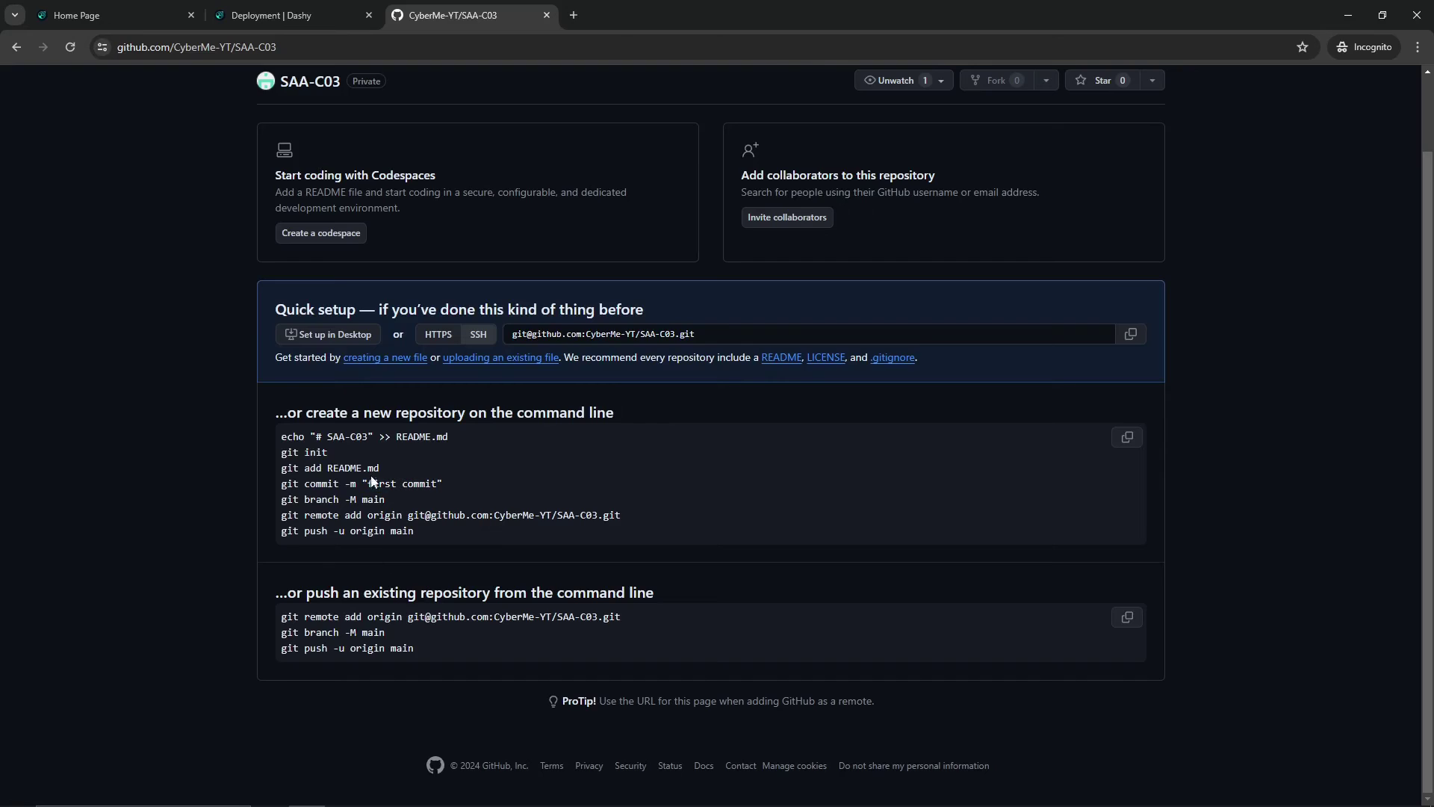
pyautogui.moveTo(368, 484); pyautogui.dragTo(444, 485)
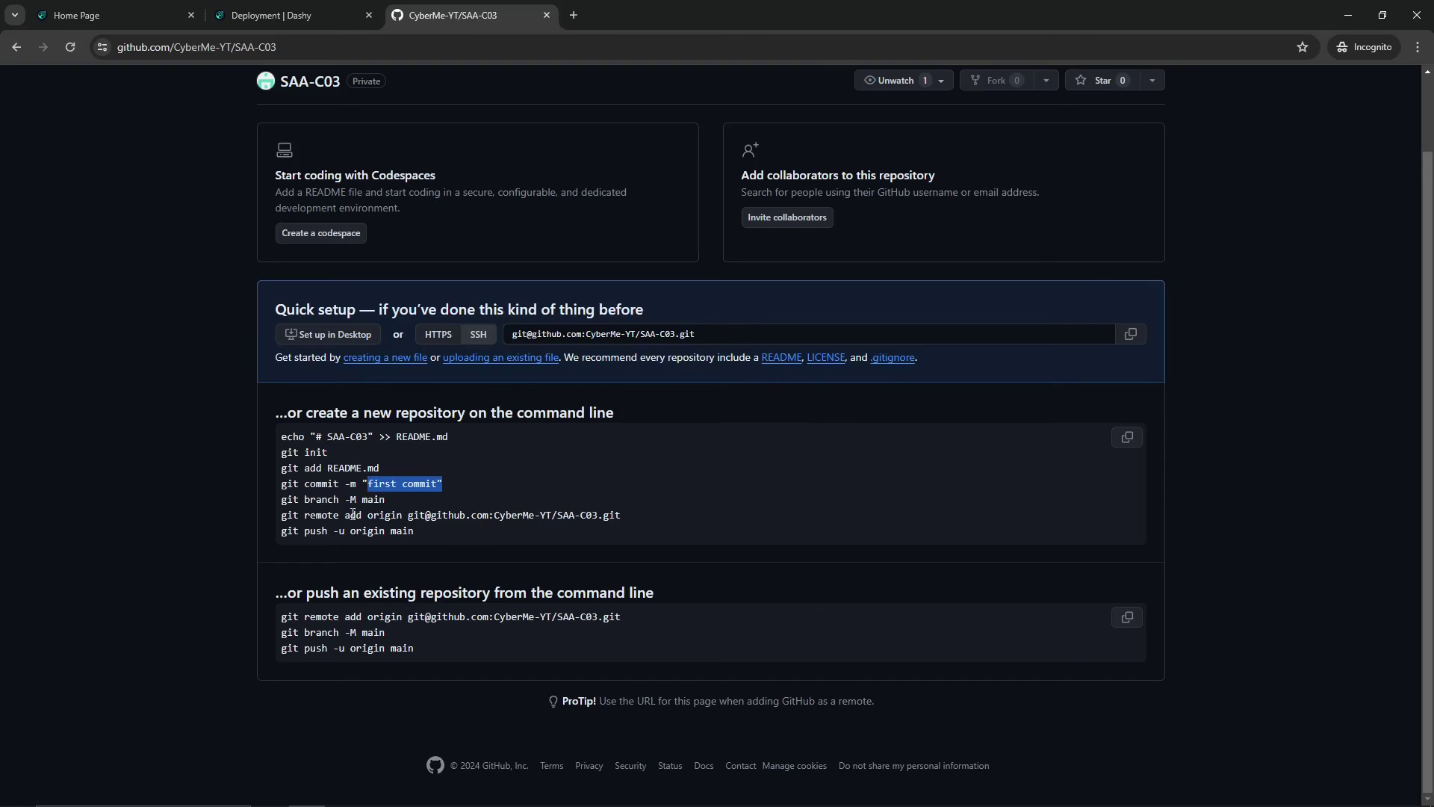
# Highlight the git branch -M main and git remote add origin lines in the new-repository instructions
pyautogui.doubleClick(285, 499)
pyautogui.moveTo(331, 504); pyautogui.dragTo(395, 506)
pyautogui.click(394, 508)
pyautogui.moveTo(281, 511); pyautogui.dragTo(555, 515)
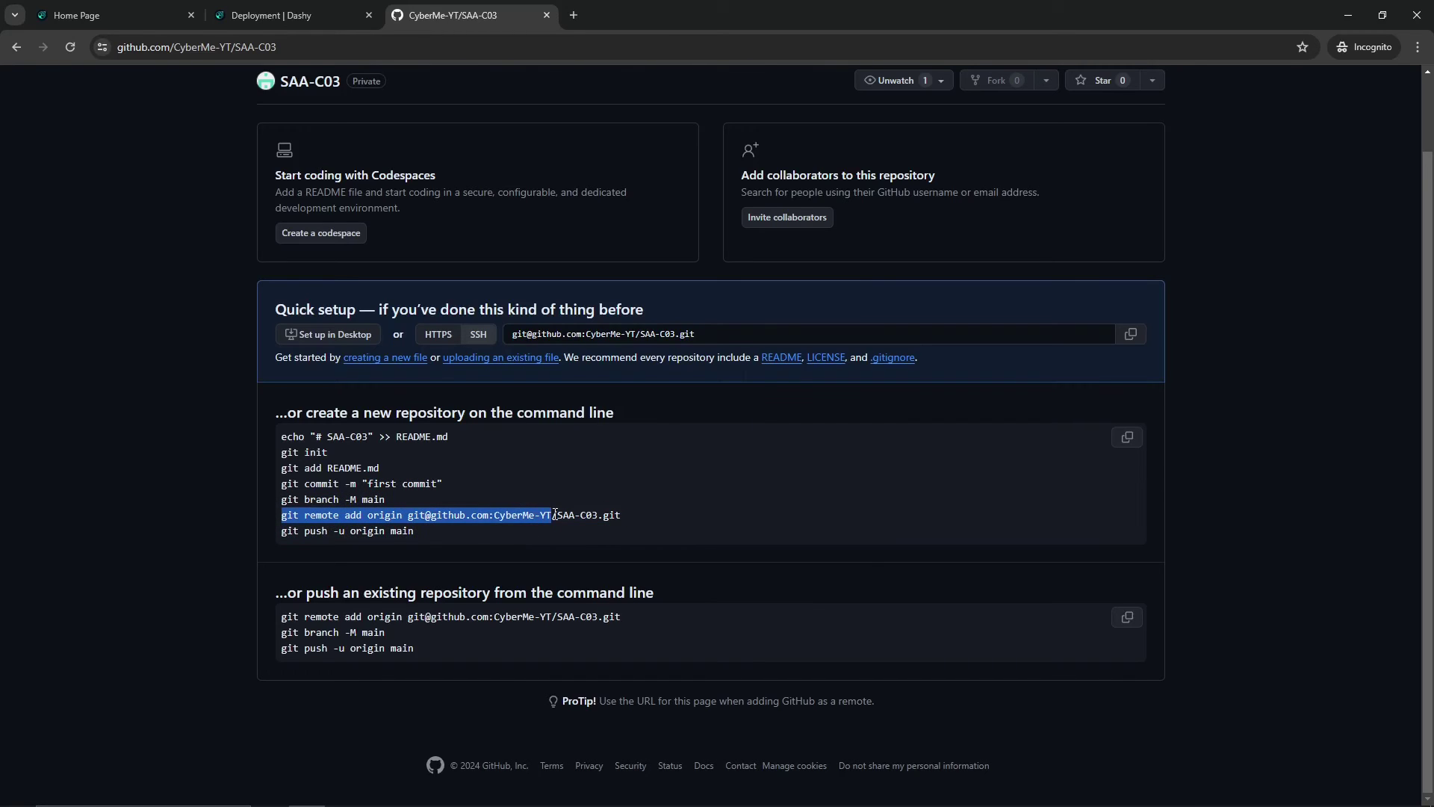
pyautogui.click(425, 520)
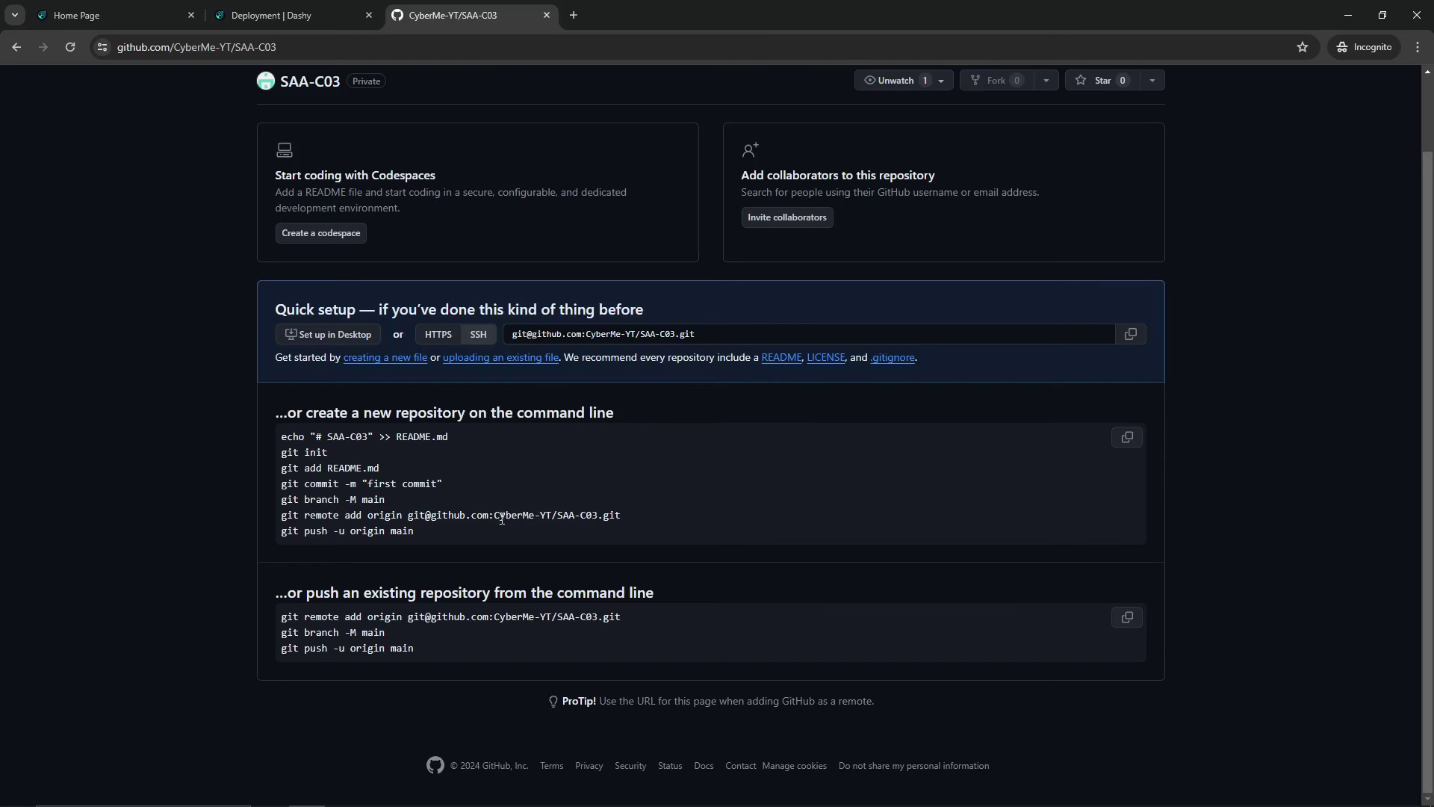
# Highlight the account and repository names in the remote URL, plus the git push -u origin main line
pyautogui.moveTo(494, 515); pyautogui.dragTo(599, 514)
pyautogui.click(554, 515)
pyautogui.click(560, 517)
pyautogui.moveTo(557, 515); pyautogui.dragTo(601, 515)
pyautogui.click(645, 521)
pyautogui.moveTo(494, 515); pyautogui.dragTo(553, 515)
pyautogui.click(463, 557)
pyautogui.moveTo(281, 531); pyautogui.dragTo(409, 536)
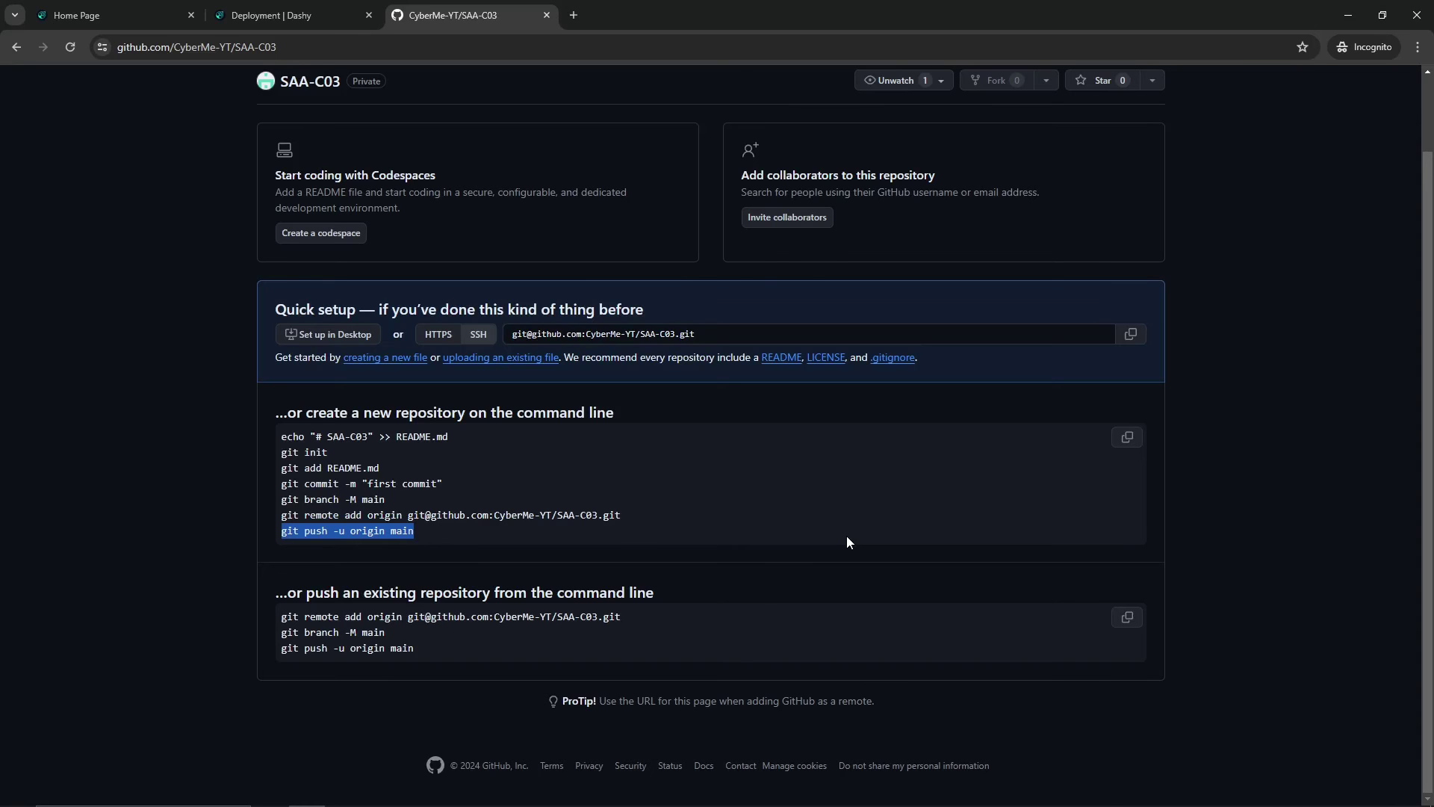
# Reload the repository page and highlight the git add README.md line and the commit-to-push command lines
pyautogui.press('F5')
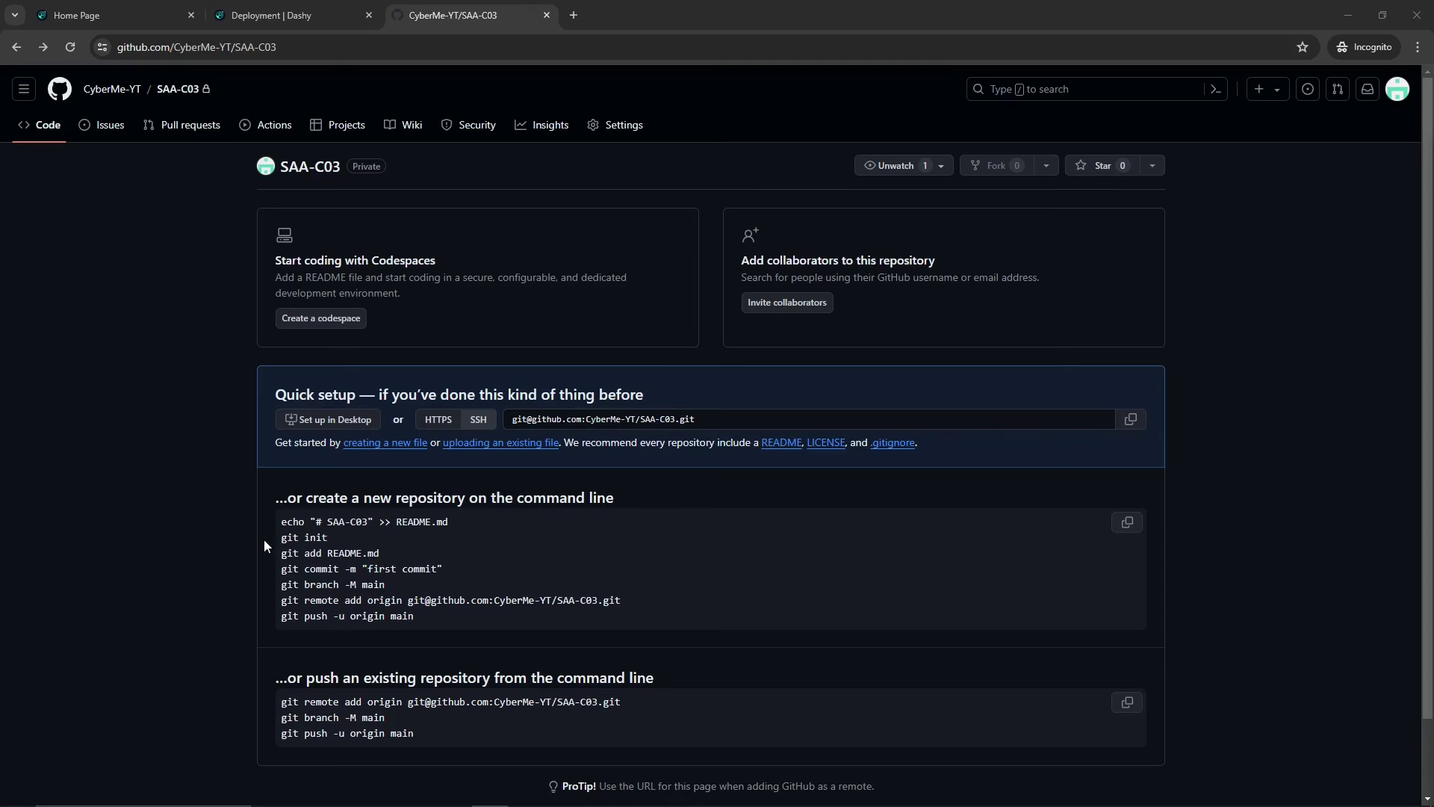
pyautogui.moveTo(281, 553); pyautogui.dragTo(389, 554)
pyautogui.click(511, 539)
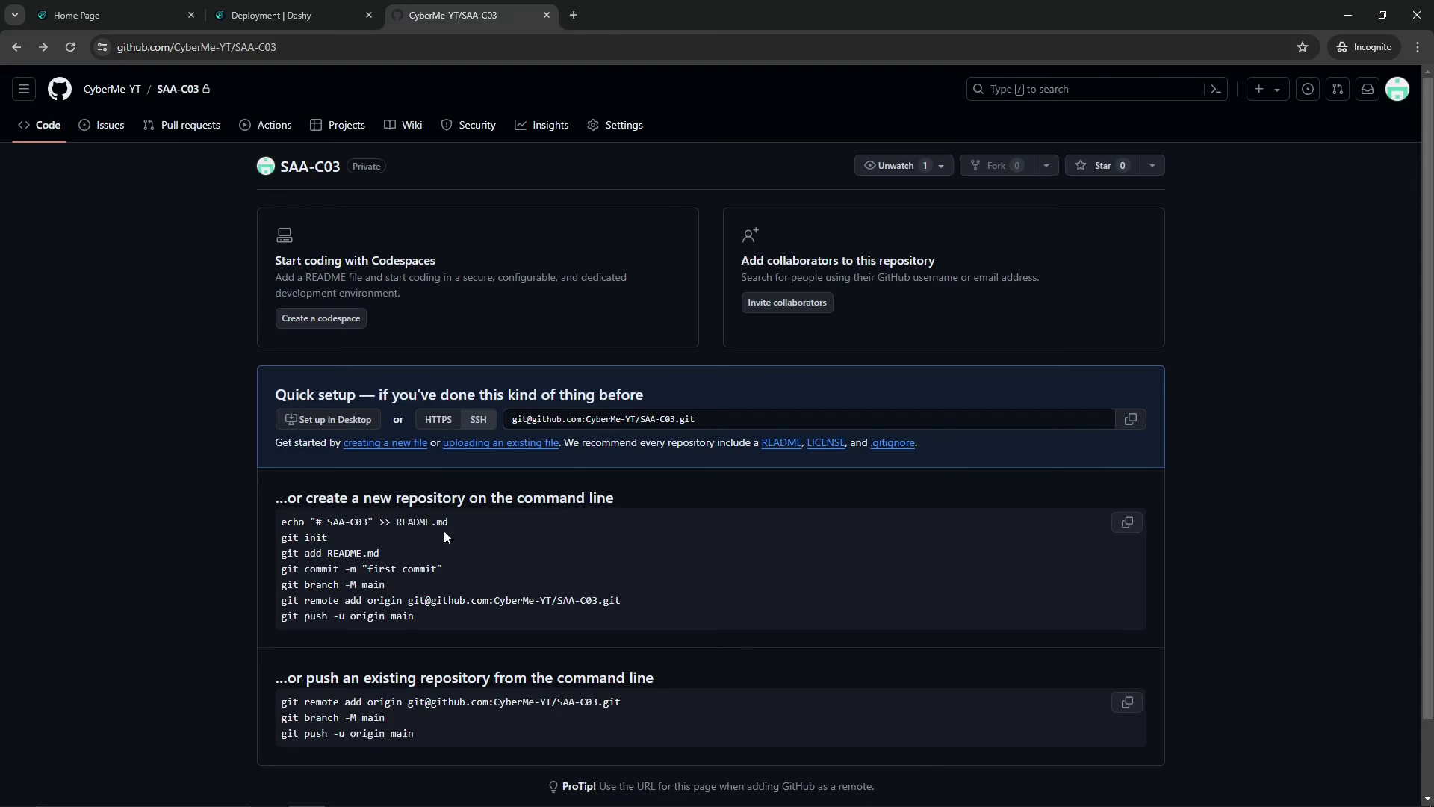
pyautogui.doubleClick(289, 553)
pyautogui.click(314, 551)
pyautogui.moveTo(330, 553); pyautogui.dragTo(367, 554)
pyautogui.moveTo(282, 568); pyautogui.dragTo(576, 631)
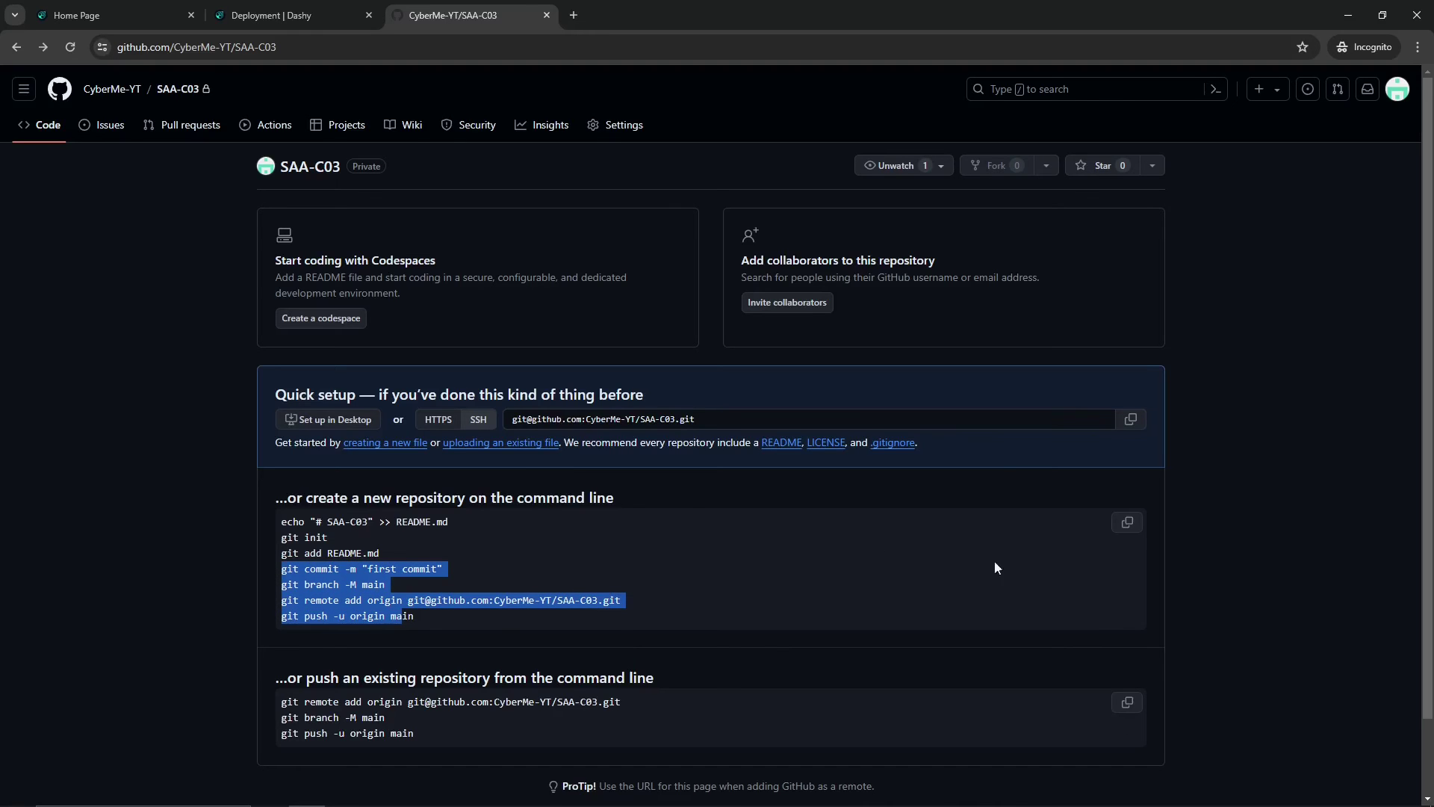
# Switch to the terminal, clear it and go through ~/homelab into the scripts directory, listing the contents of both
pyautogui.hotkey('alt', 'Tab')
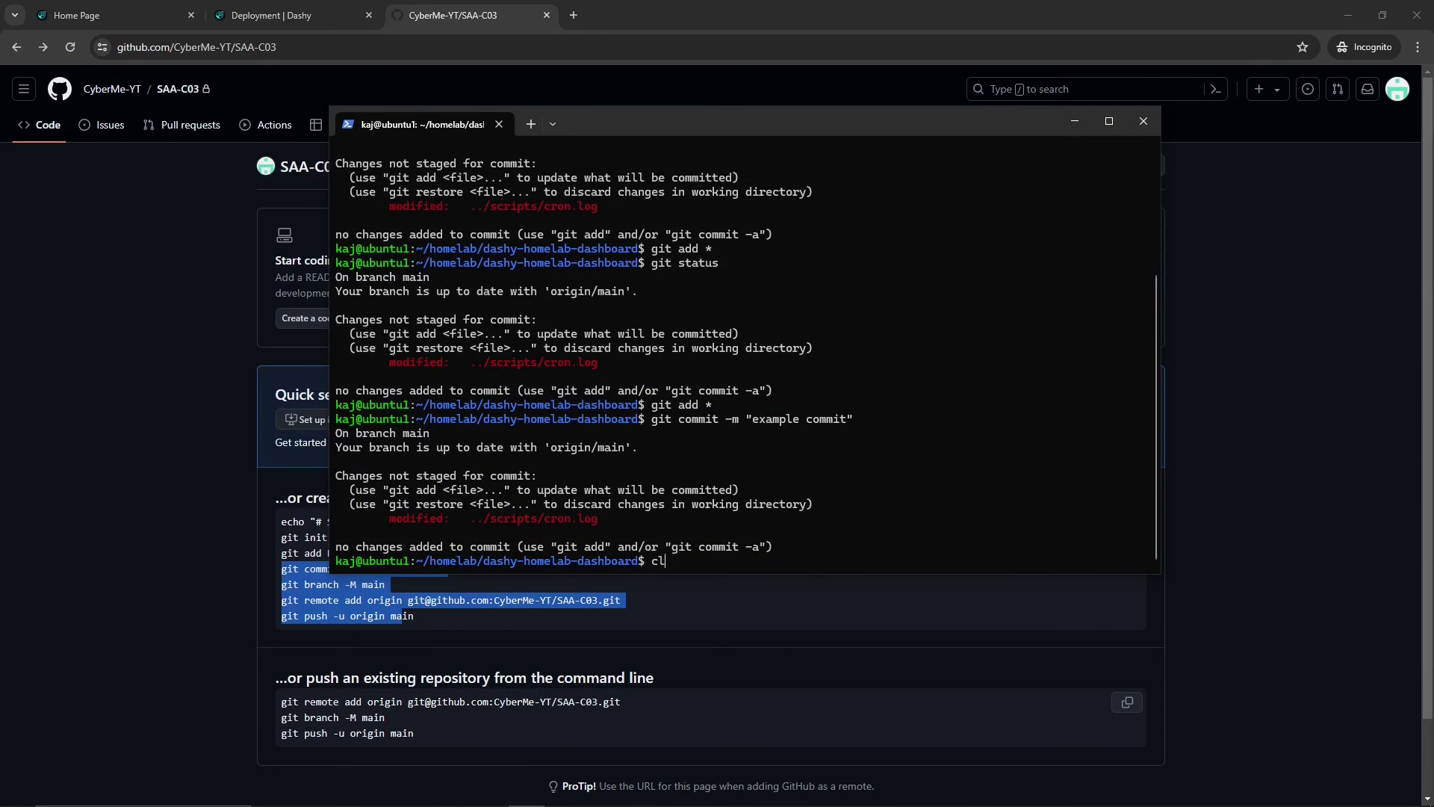
pyautogui.hotkey('ctrl', 'l')
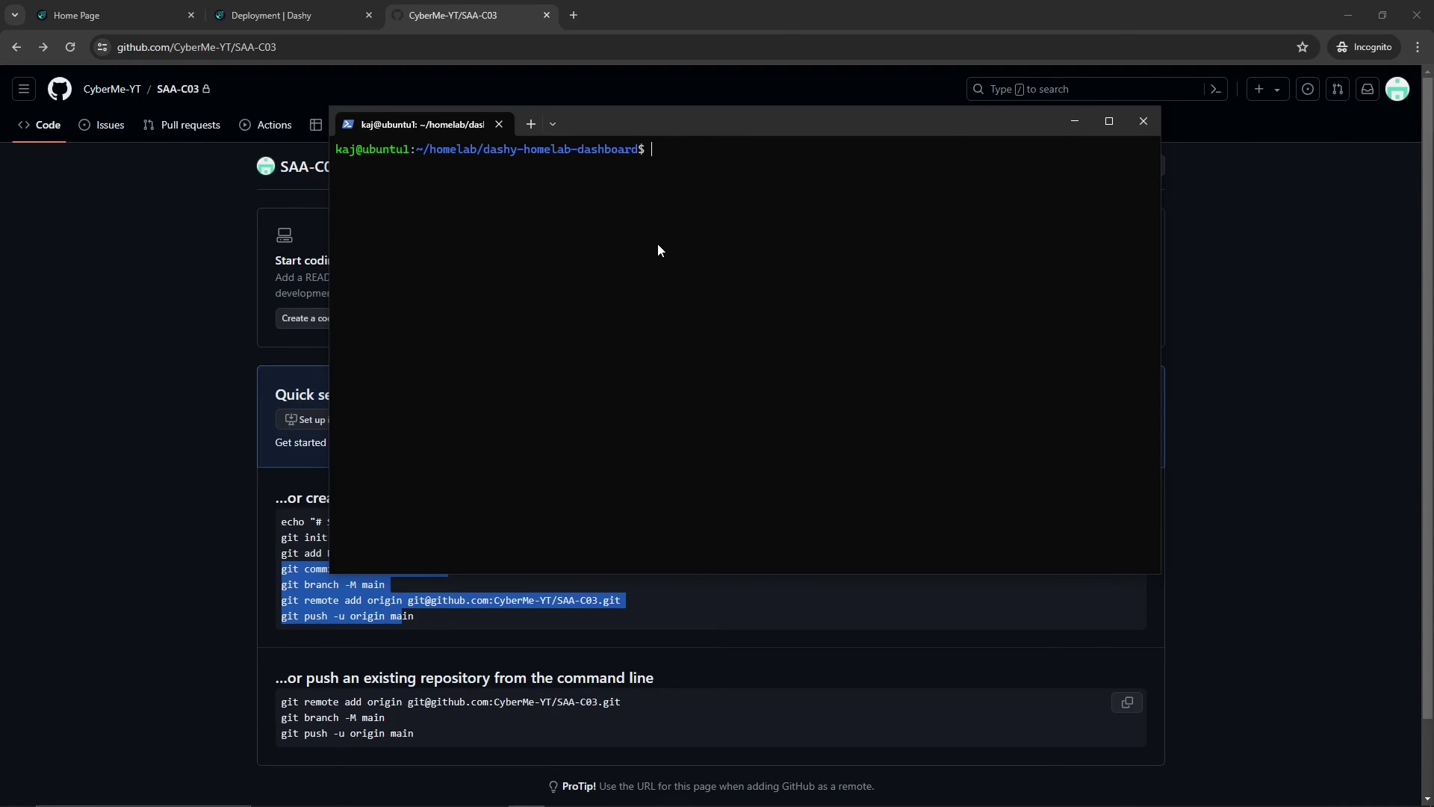
pyautogui.write('cd ../')
pyautogui.press('Return')
pyautogui.write('ls')
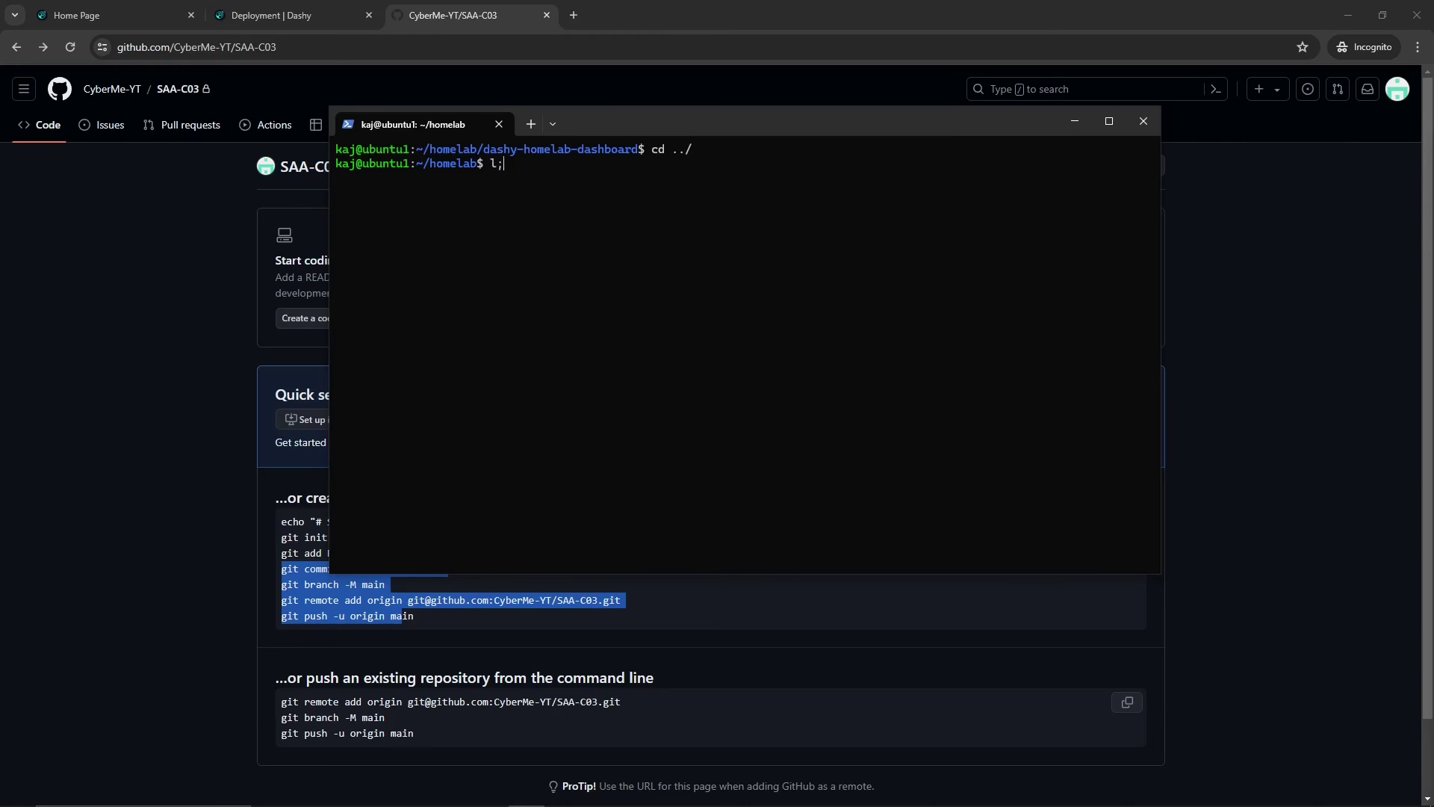
pyautogui.press('Return')
pyautogui.write('cd scripts')
pyautogui.press('Return')
pyautogui.write('ls')
pyautogui.press('Return')
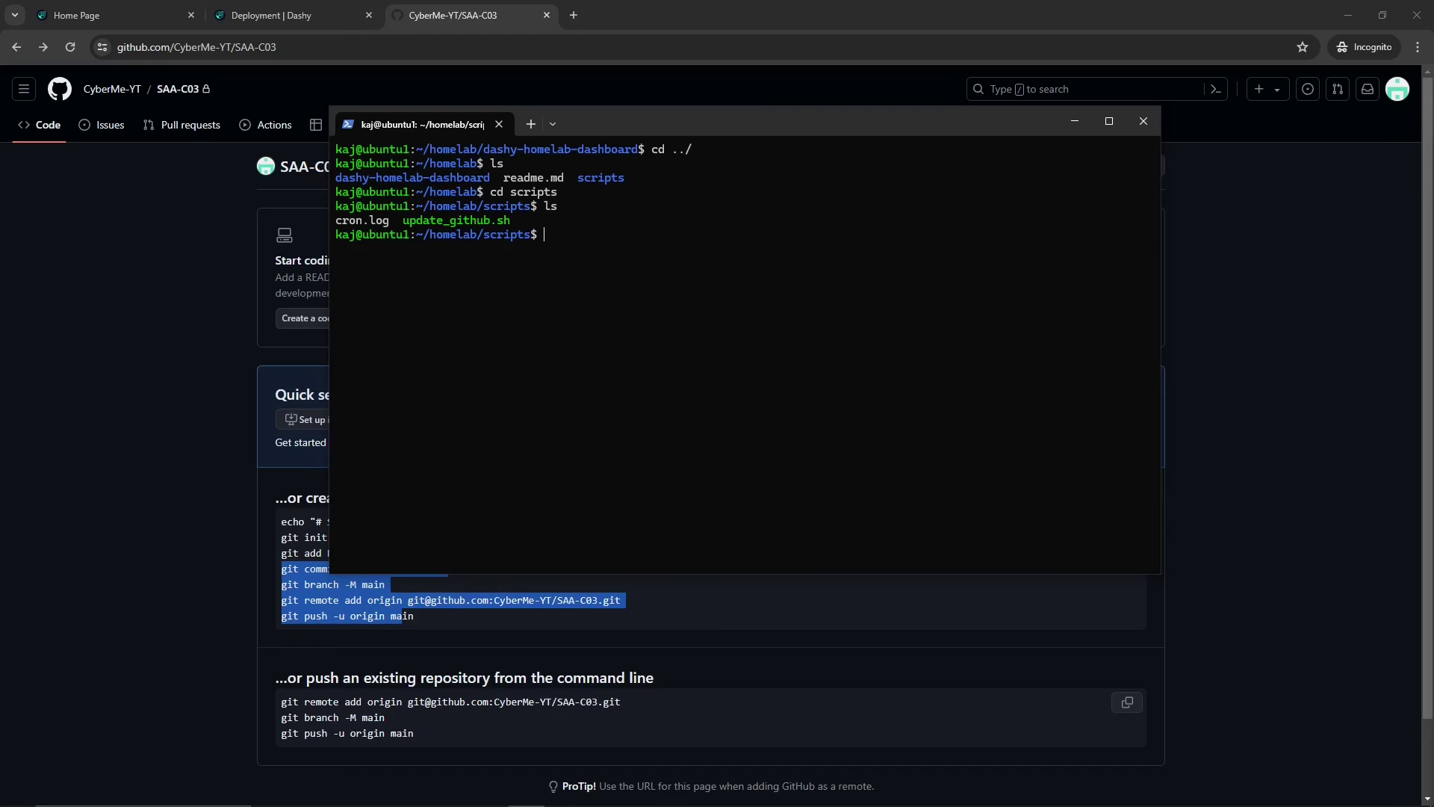
# Print the contents of update_github.sh with cat
pyautogui.doubleClick(410, 222)
pyautogui.rightClick(416, 223)
pyautogui.write('cat upd')
pyautogui.press('Tab')
pyautogui.press('Return')
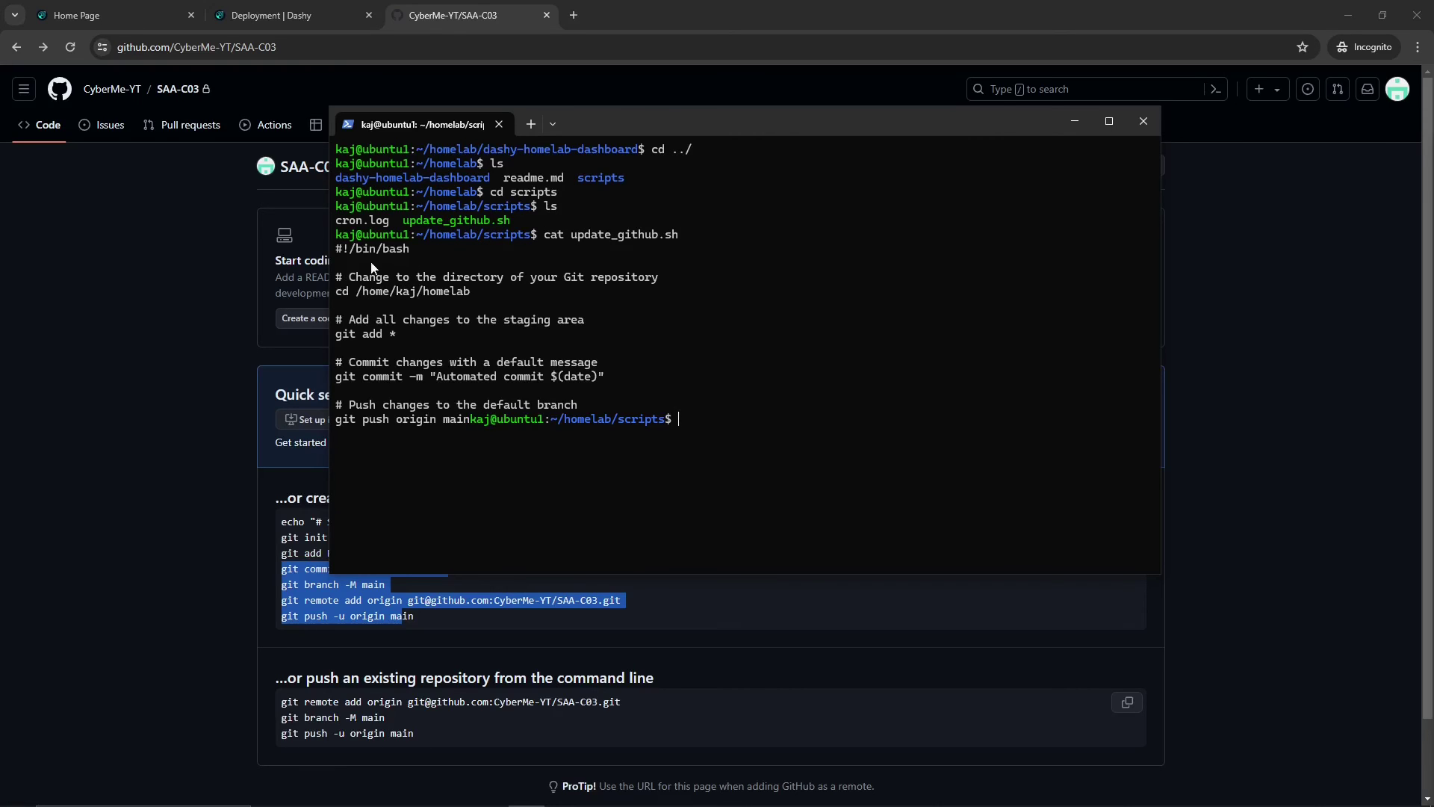
# Highlight the script's change-directory comment and repository path, plus its git add section
pyautogui.moveTo(355, 282); pyautogui.dragTo(647, 276)
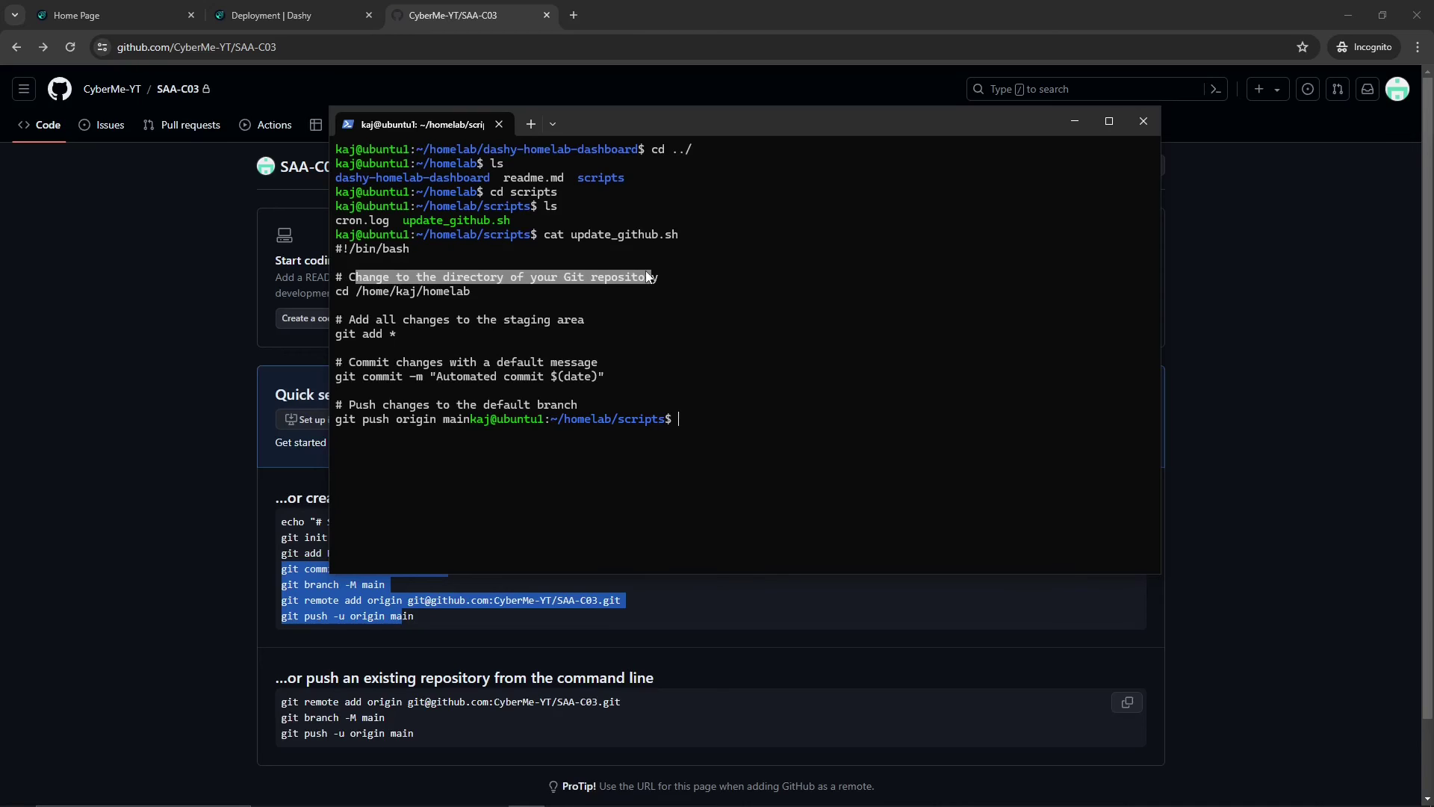
pyautogui.moveTo(477, 292); pyautogui.dragTo(368, 299)
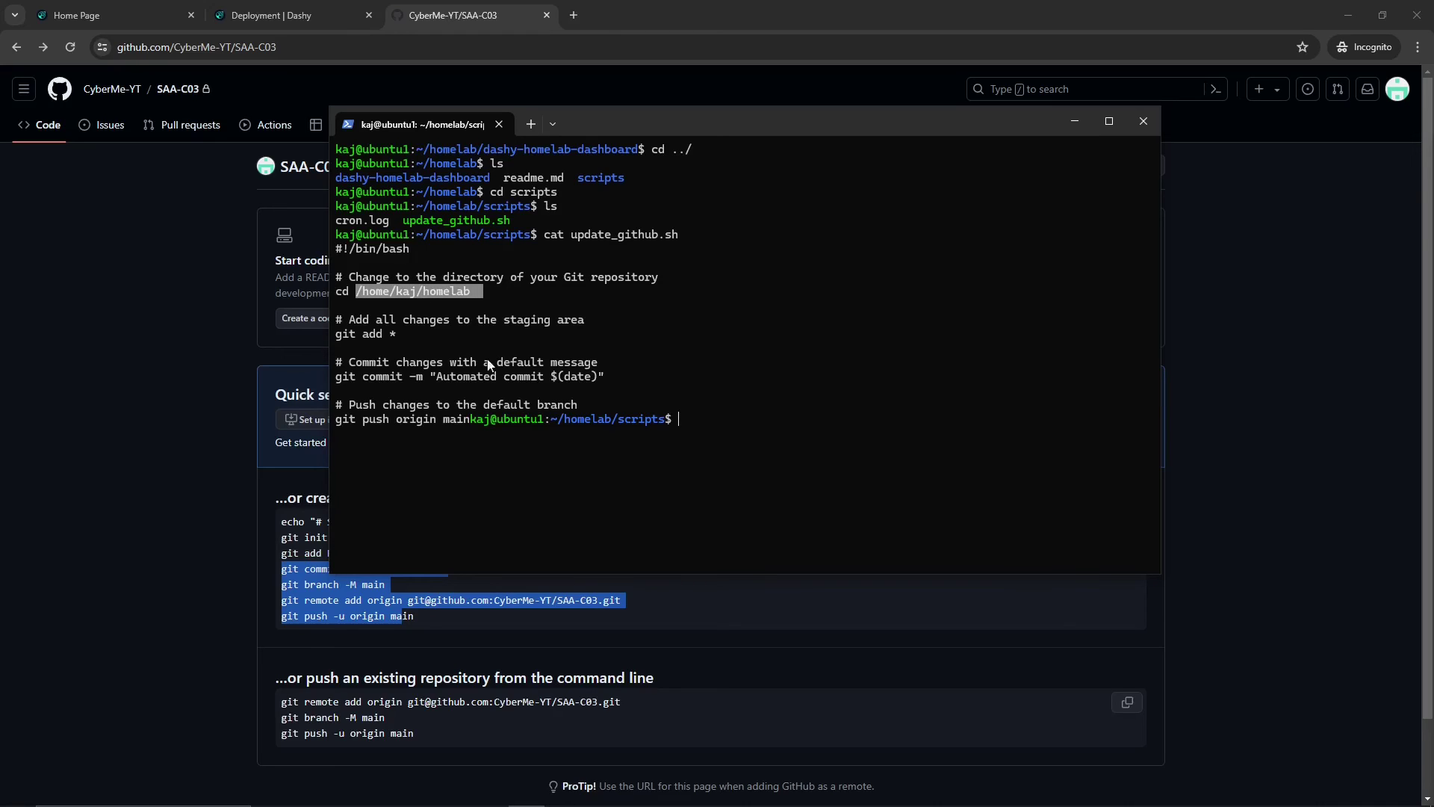
pyautogui.click(426, 330)
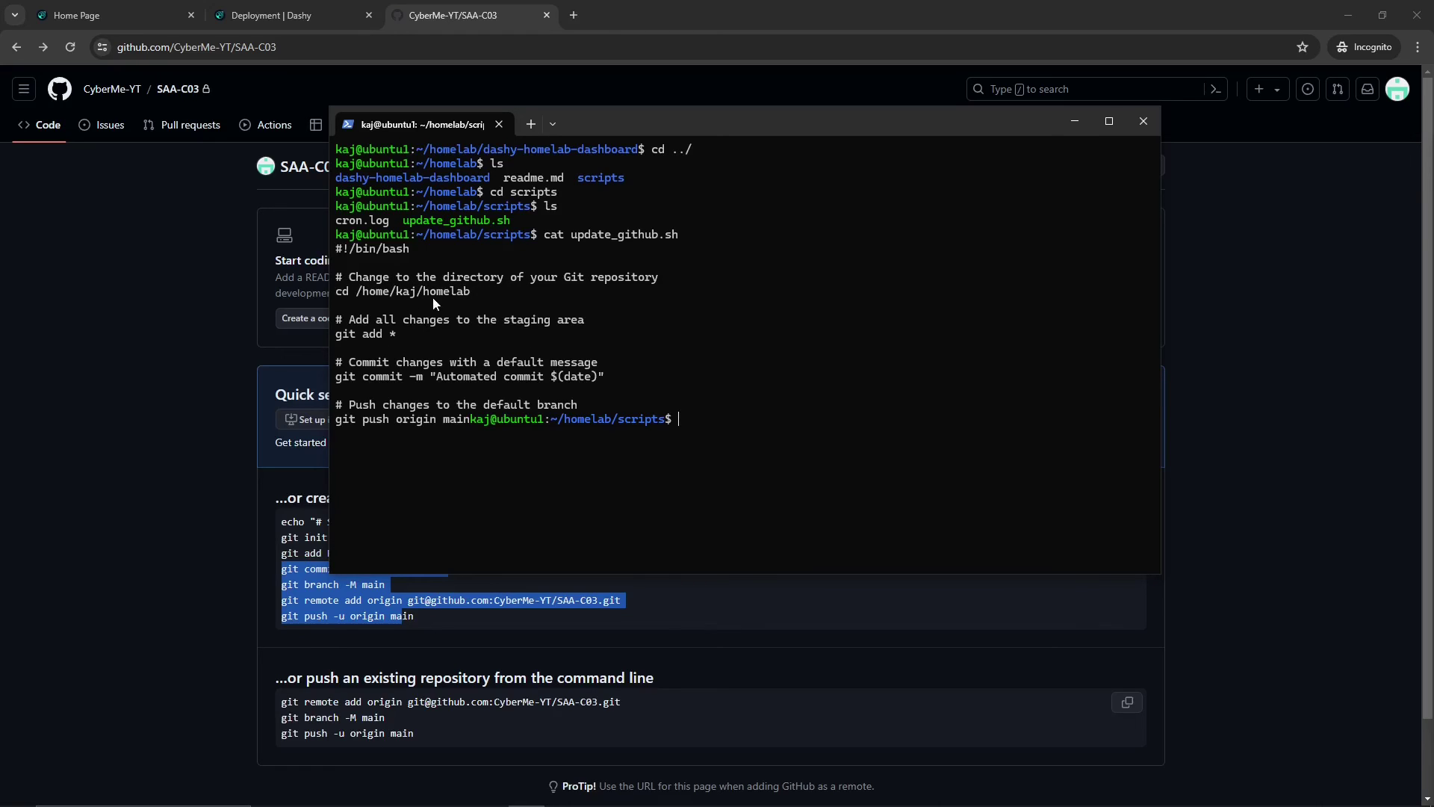
pyautogui.moveTo(349, 319); pyautogui.dragTo(392, 339)
pyautogui.click(366, 362)
# Highlight the script's commit comment, the dated git commit command and the git push origin main line
pyautogui.moveTo(349, 363); pyautogui.dragTo(601, 366)
pyautogui.click(455, 397)
pyautogui.moveTo(336, 377); pyautogui.dragTo(425, 382)
pyautogui.moveTo(552, 378); pyautogui.dragTo(595, 384)
pyautogui.moveTo(337, 378); pyautogui.dragTo(597, 385)
pyautogui.click(654, 514)
pyautogui.moveTo(336, 419); pyautogui.dragTo(490, 423)
pyautogui.click(797, 473)
# List the scripts directory in long form with ls -la and highlight the execute permission of update_github.sh
pyautogui.write('ls -la')
pyautogui.press('Return')
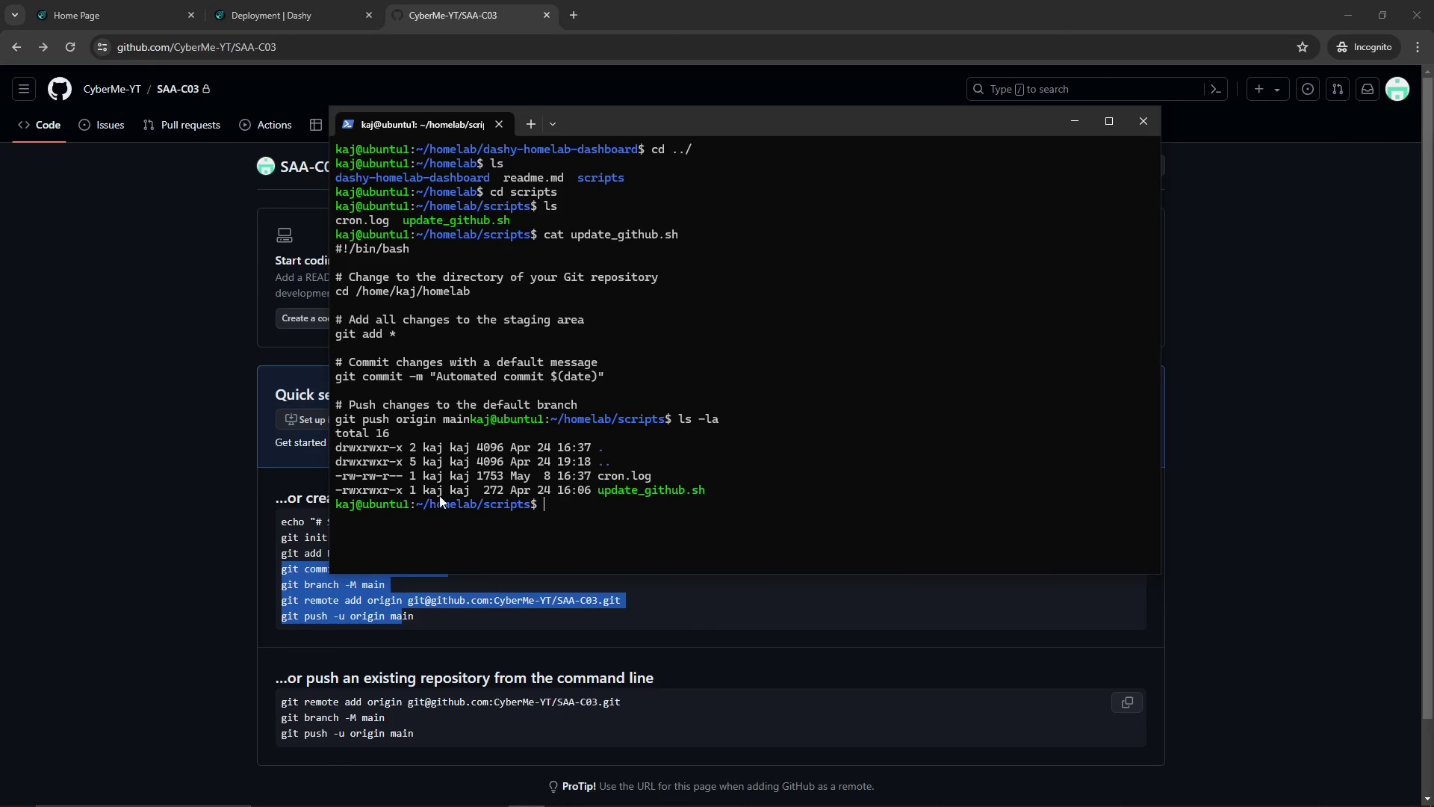
pyautogui.moveTo(359, 492); pyautogui.dragTo(366, 496)
pyautogui.click(700, 515)
pyautogui.write('chmod +x upd')
pyautogui.press('Tab')
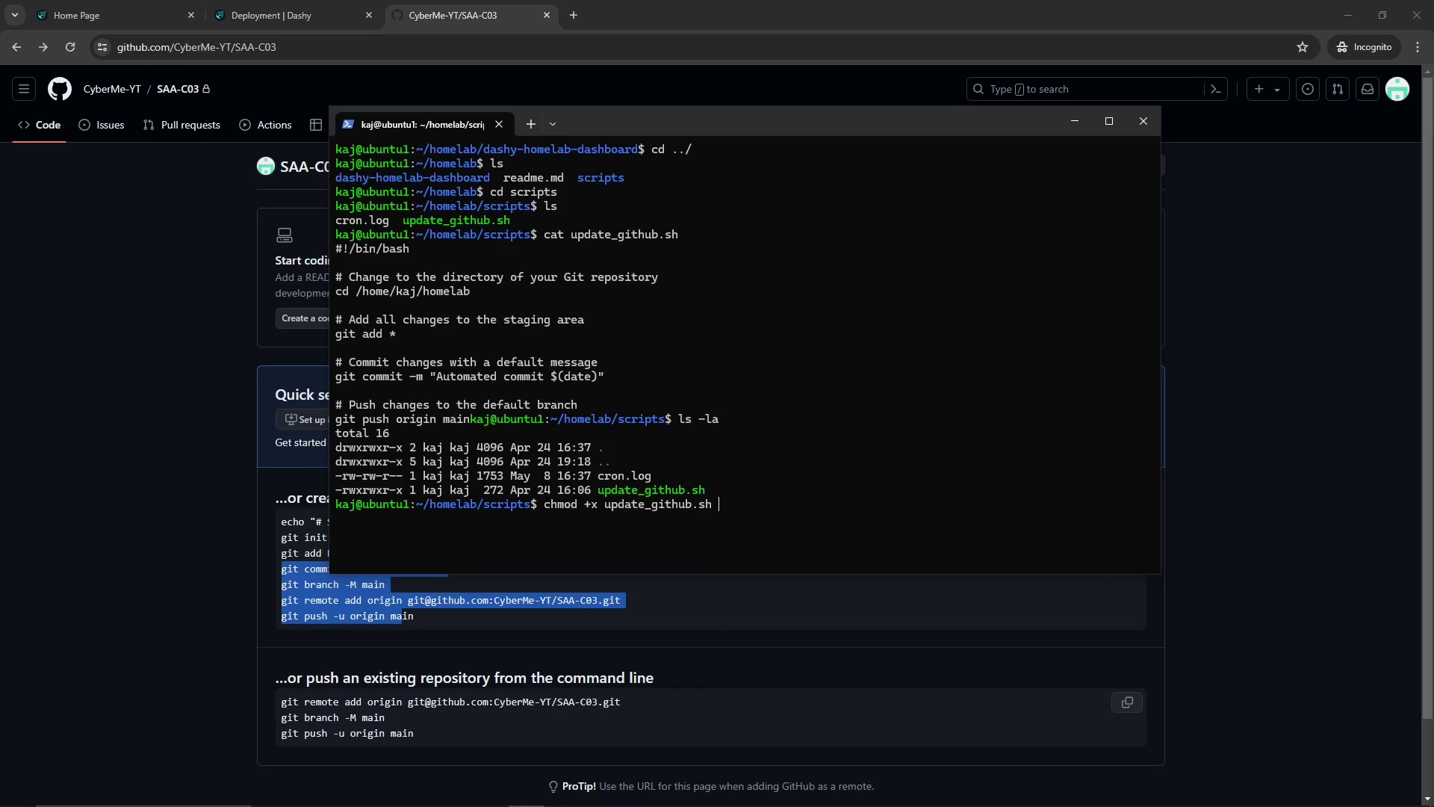
pyautogui.press('BackSpace')
pyautogui.press('BackSpace')
pyautogui.press('BackSpace')
pyautogui.press('BackSpace')
pyautogui.press('BackSpace')
pyautogui.press('BackSpace')
pyautogui.press('BackSpace')
pyautogui.press('BackSpace')
pyautogui.press('BackSpace')
pyautogui.press('BackSpace')
pyautogui.press('BackSpace')
pyautogui.press('BackSpace')
pyautogui.press('BackSpace')
pyautogui.press('BackSpace')
pyautogui.press('BackSpace')
pyautogui.press('BackSpace')
pyautogui.press('BackSpace')
pyautogui.press('BackSpace')
pyautogui.press('BackSpace')
pyautogui.press('BackSpace')
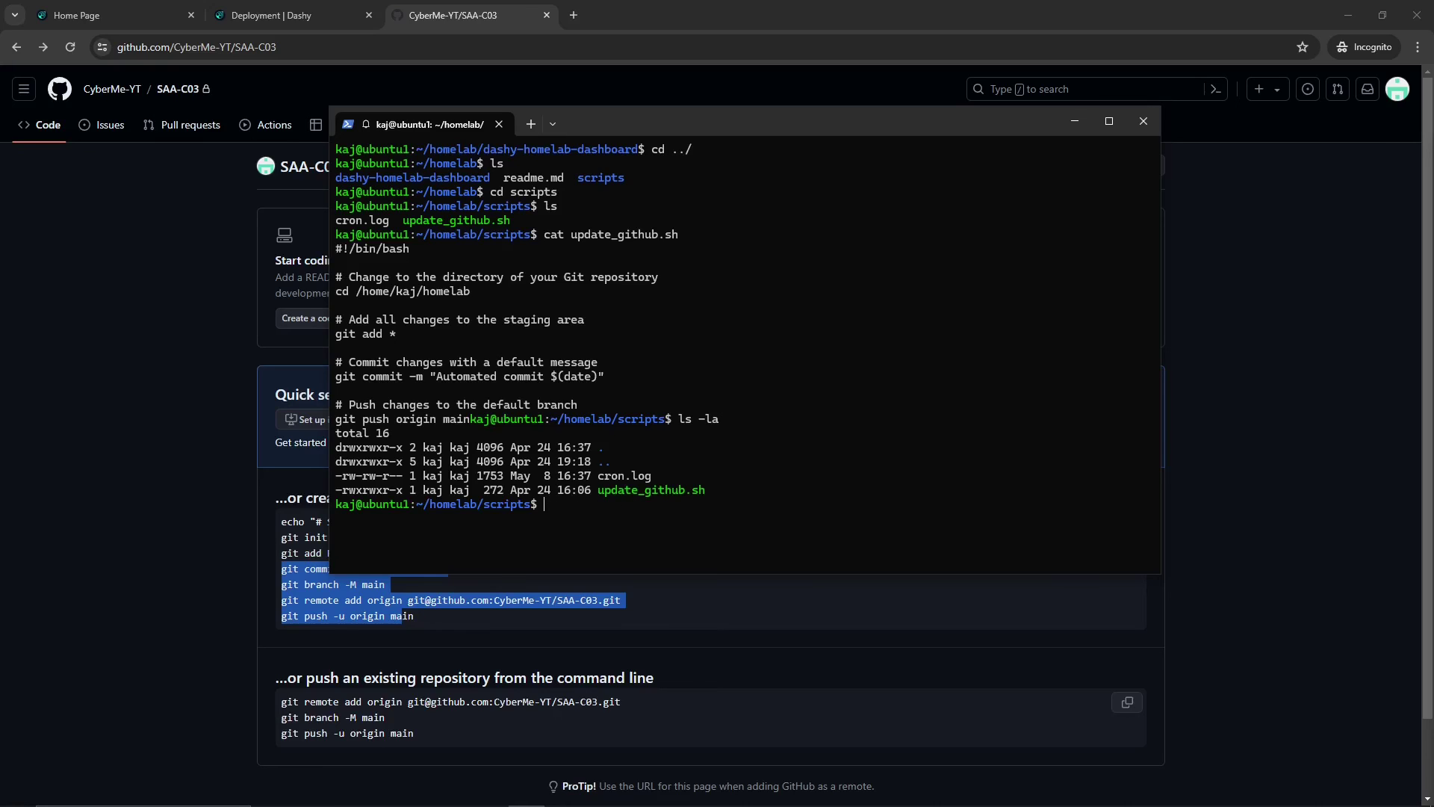
# Open the user's cron table with crontab -e and highlight the schedule fields of the update_github.sh job
pyautogui.write('crontab -e')
pyautogui.press('Return')
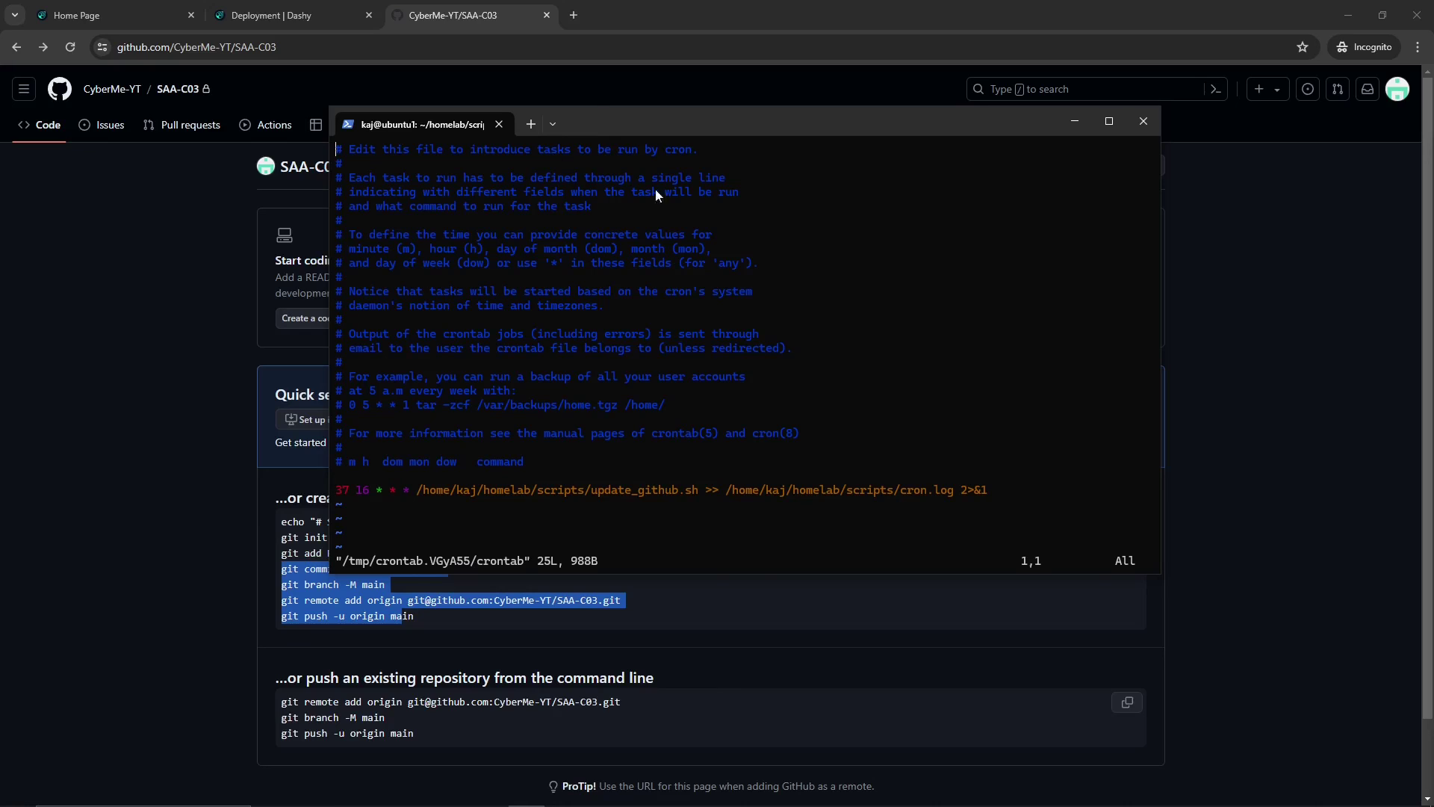
pyautogui.click(340, 506)
pyautogui.moveTo(338, 491); pyautogui.dragTo(389, 498)
pyautogui.click(340, 493)
# Highlight the crontab comments explaining the time fields and the weekly 5 a.m. backup example
pyautogui.moveTo(365, 234); pyautogui.dragTo(737, 278)
pyautogui.hotkey('ctrl', 'c')
pyautogui.moveTo(378, 387); pyautogui.dragTo(448, 407)
pyautogui.hotkey('ctrl', 'c')
# Highlight the update_github.sh and cron.log paths in the cron job and quit the editor without changes
pyautogui.click(456, 490)
pyautogui.moveTo(416, 491); pyautogui.dragTo(693, 495)
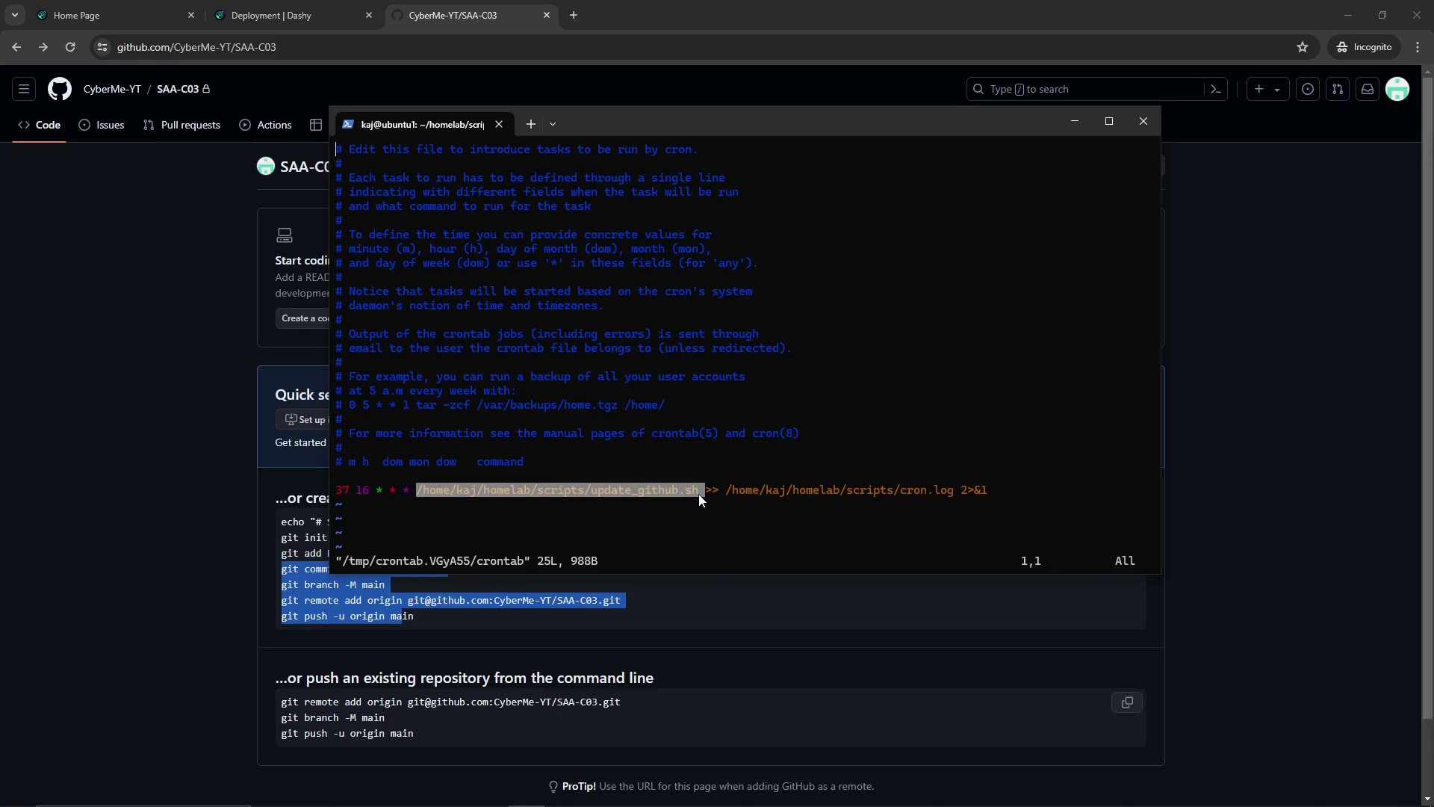
pyautogui.click(657, 495)
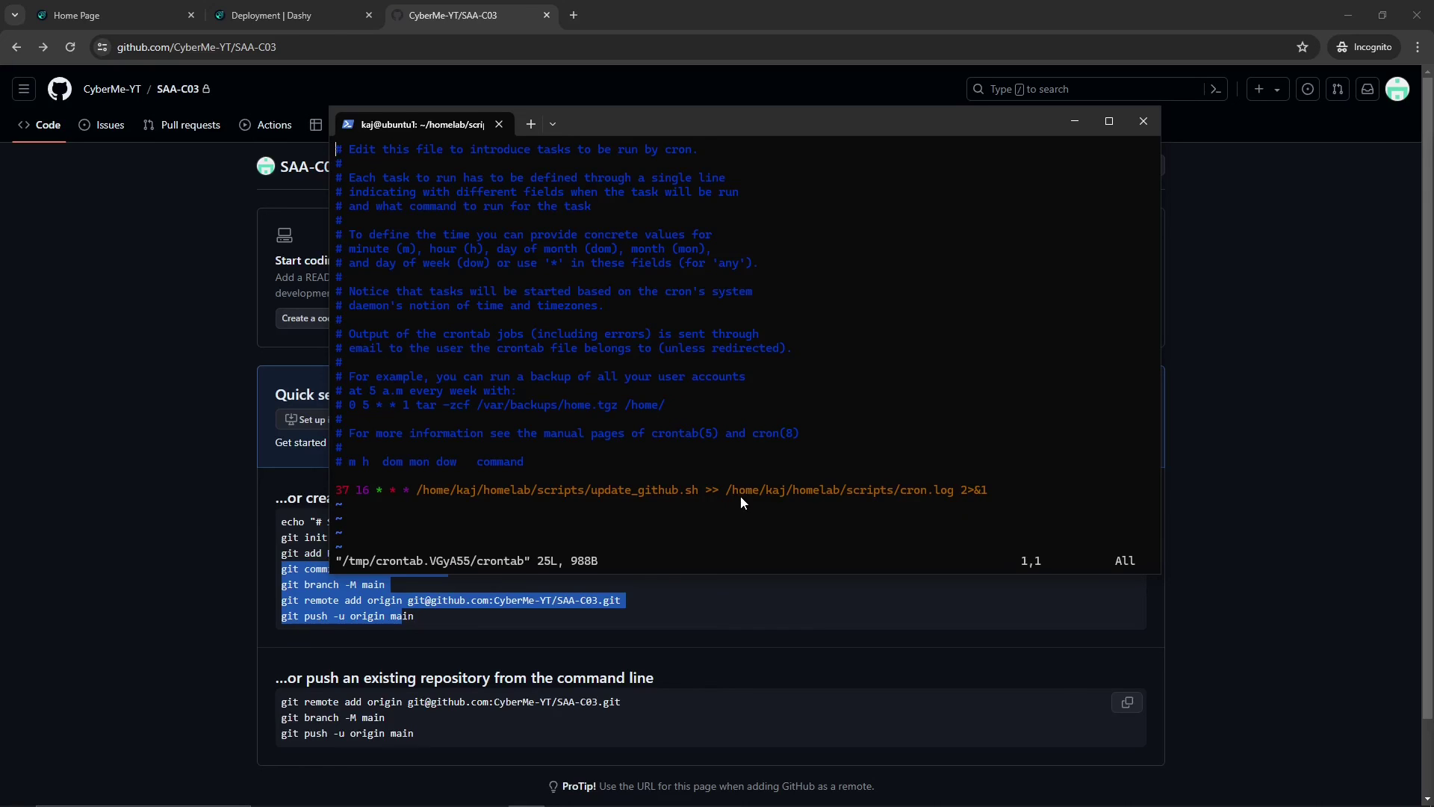
pyautogui.moveTo(729, 490); pyautogui.dragTo(952, 501)
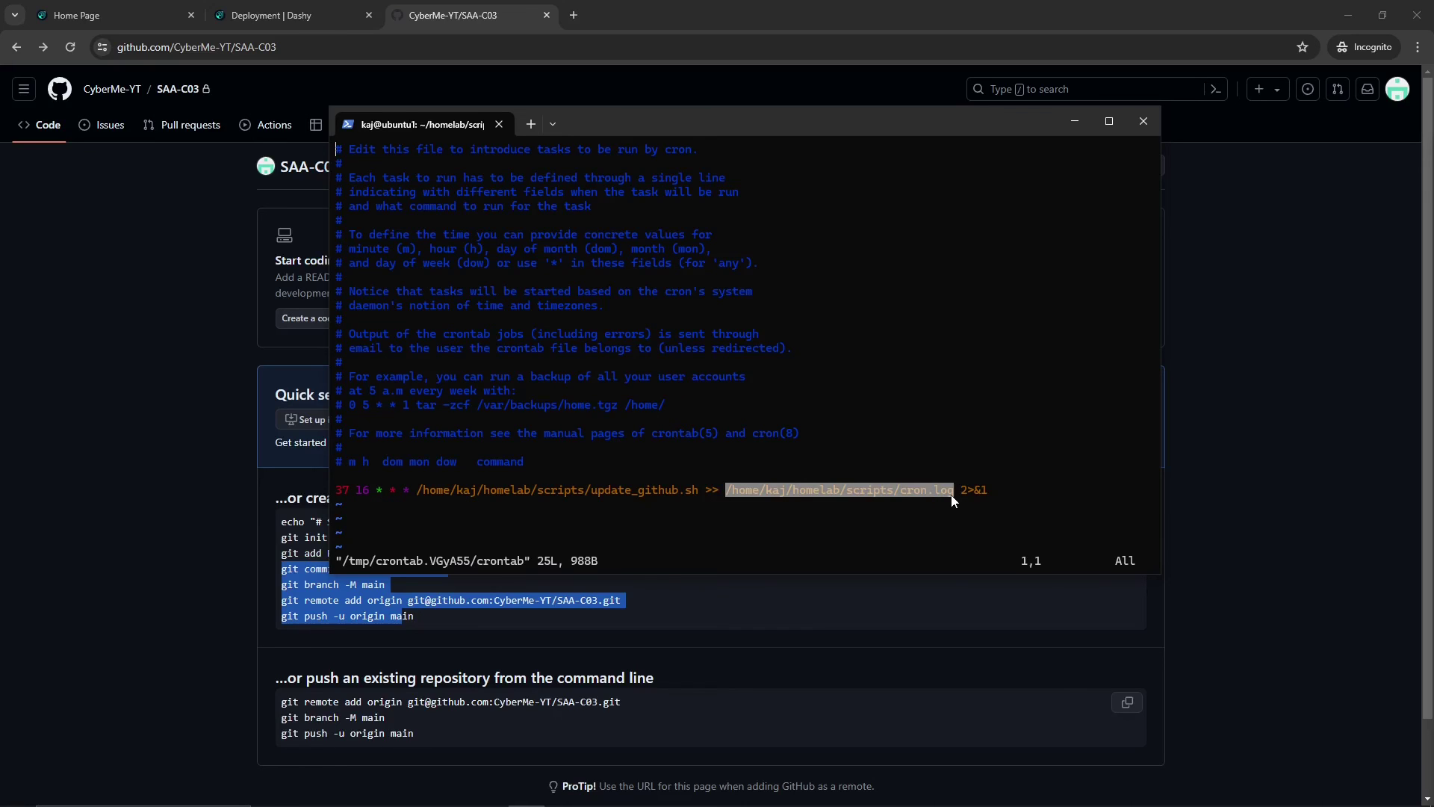
pyautogui.rightClick(947, 517)
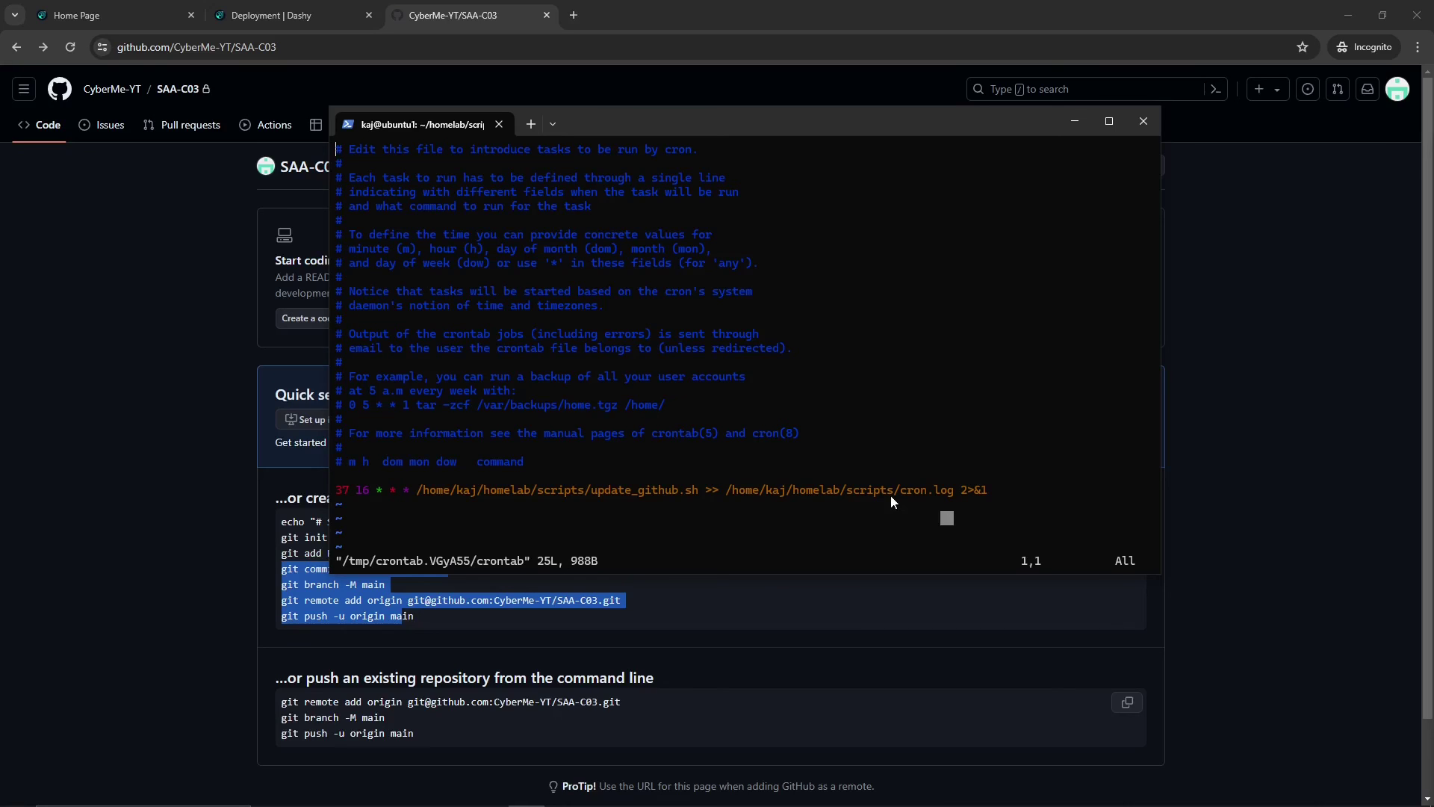
pyautogui.hotkey('ctrl', 'c')
pyautogui.write(':q')
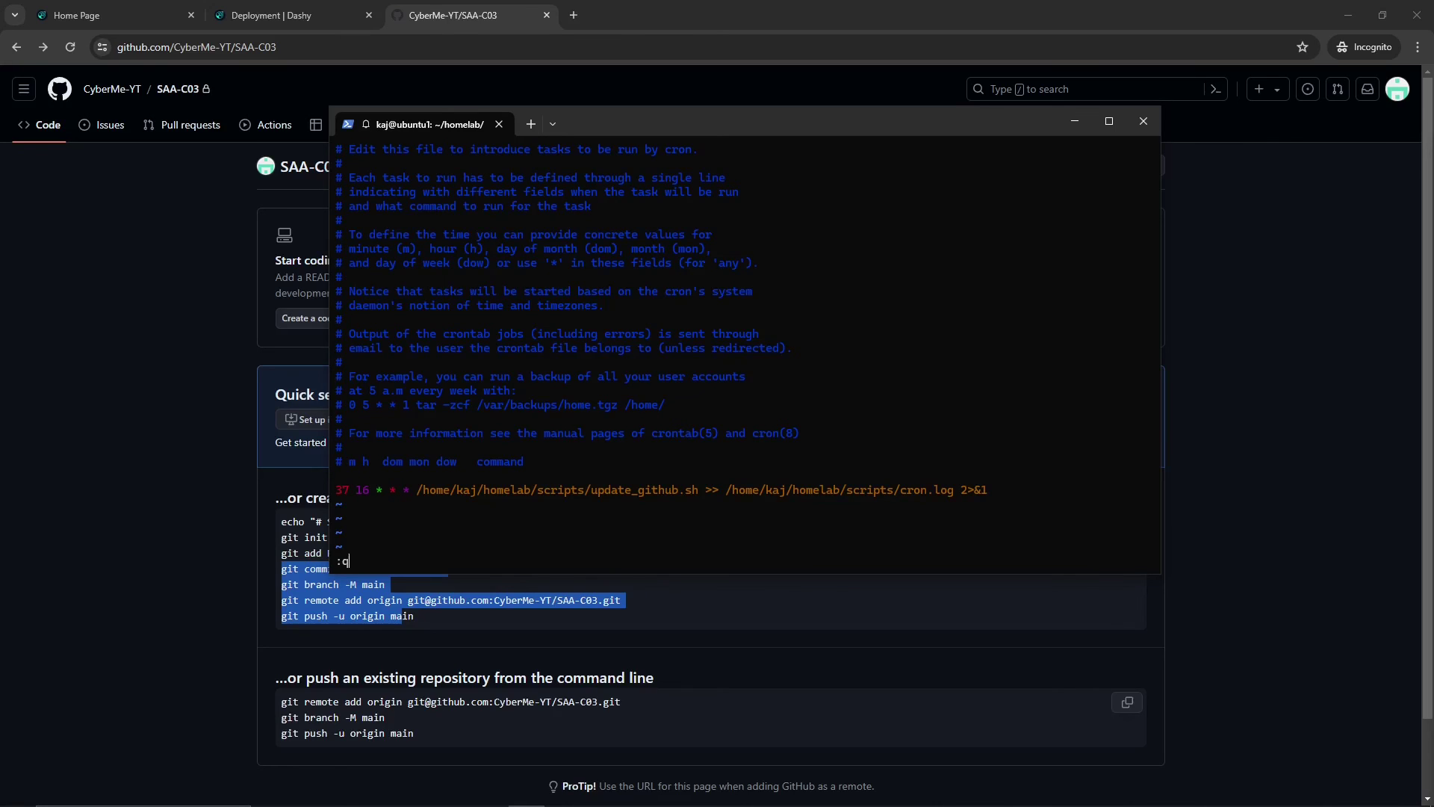
pyautogui.press('Return')
# List the scripts directory, print cron.log with cat, and review its automated commit entries down to the latest one
pyautogui.write('ls')
pyautogui.press('Return')
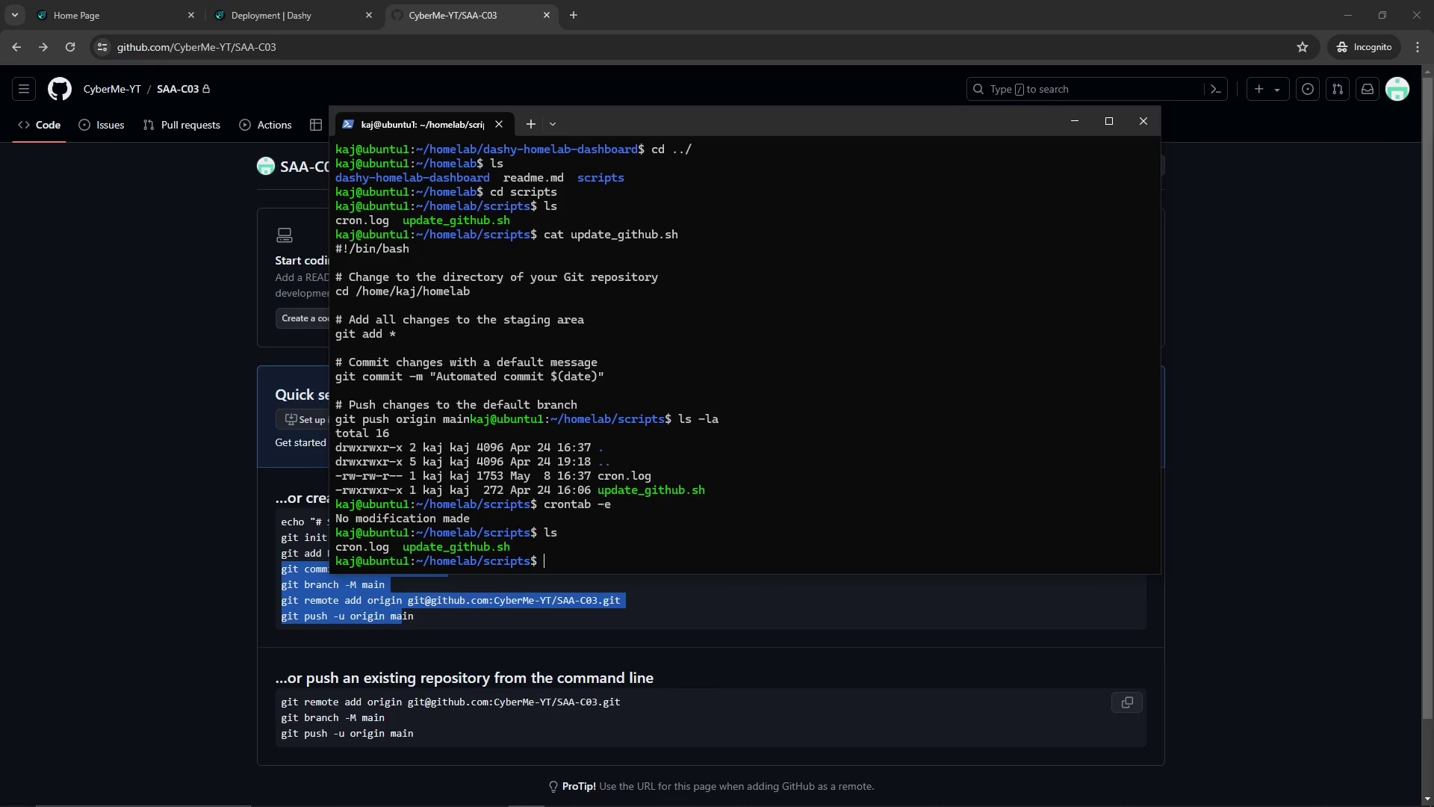
pyautogui.write('cat cron.log')
pyautogui.press('Return')
pyautogui.scroll(8, 740, 534)
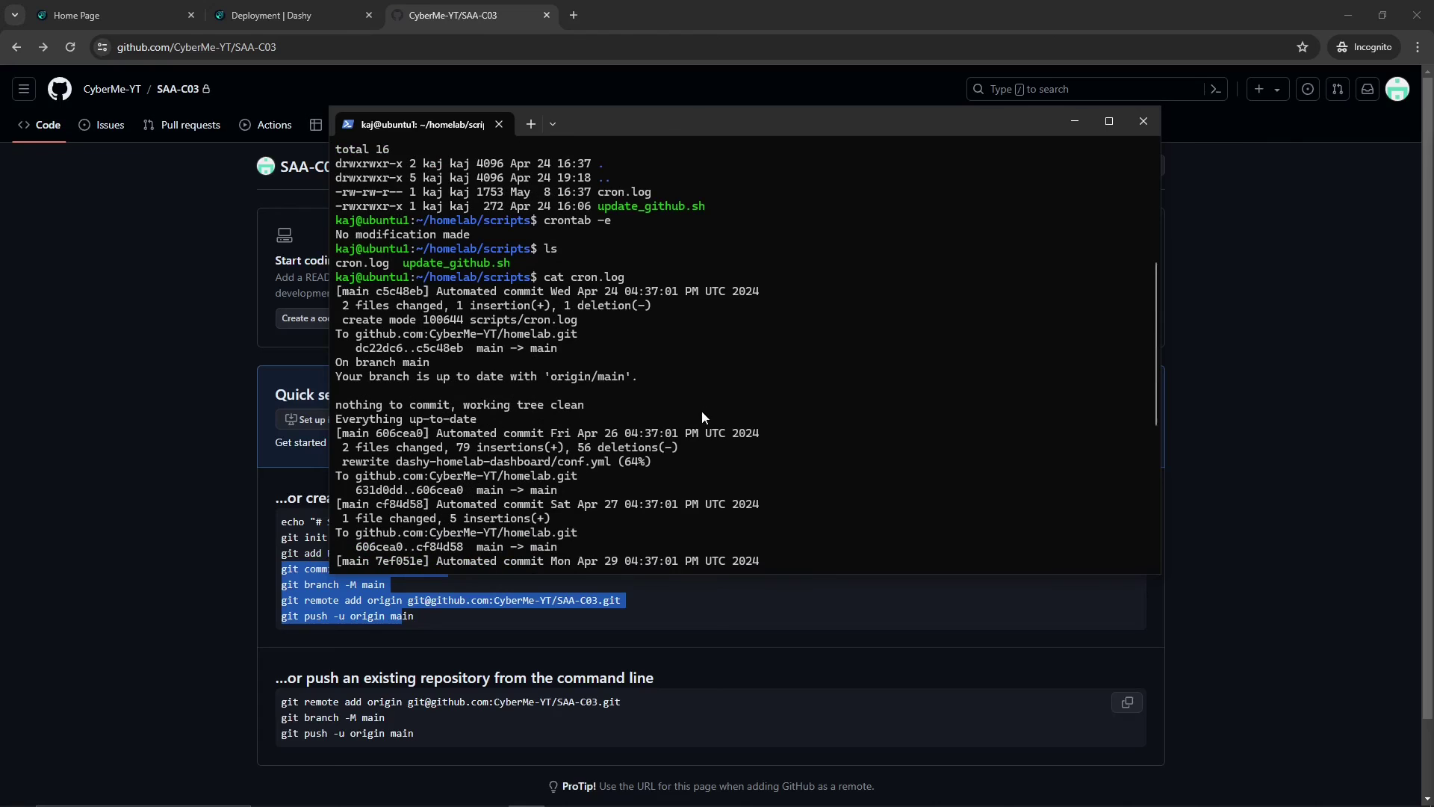
pyautogui.scroll(-4, 694, 407)
pyautogui.scroll(-4, 772, 299)
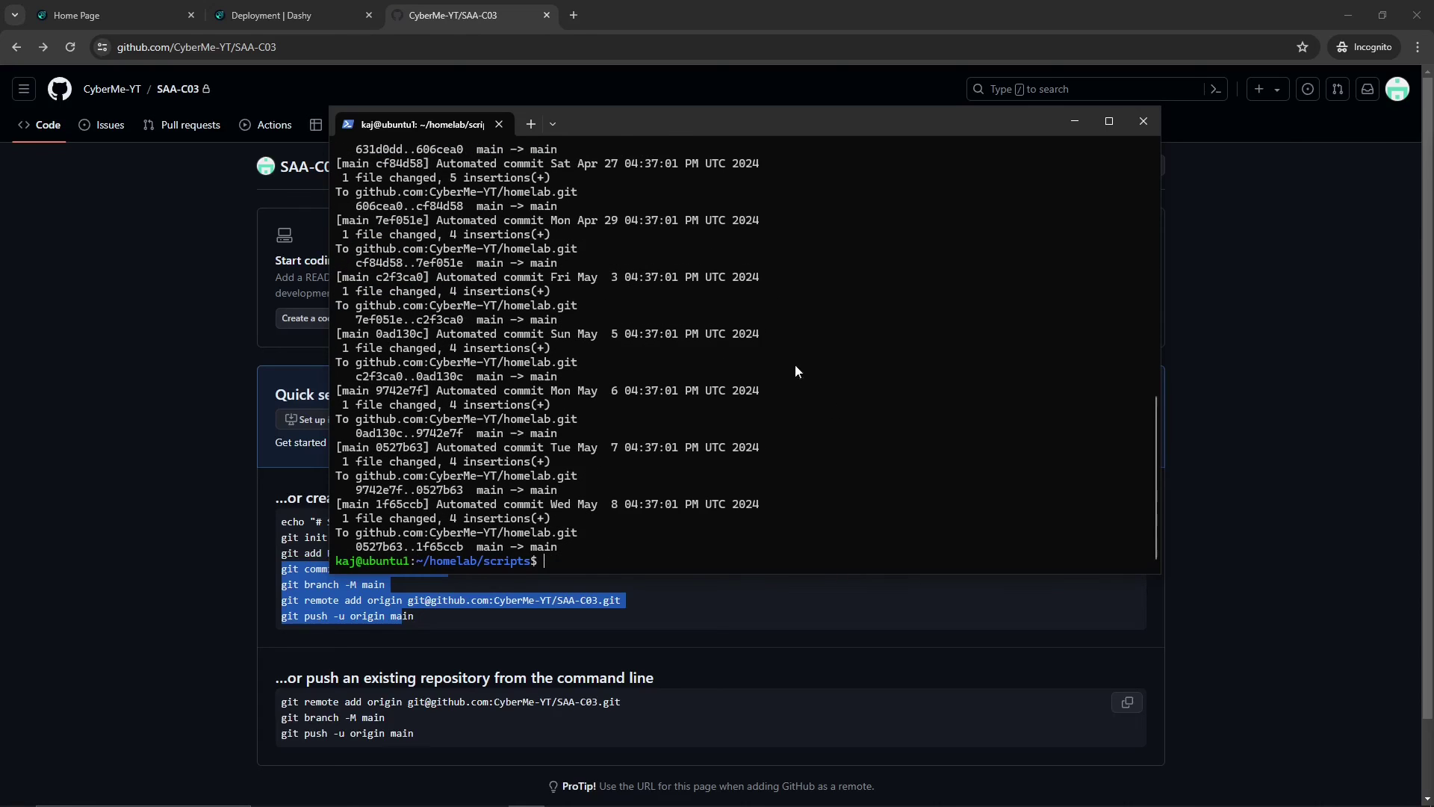
pyautogui.moveTo(337, 503); pyautogui.dragTo(612, 547)
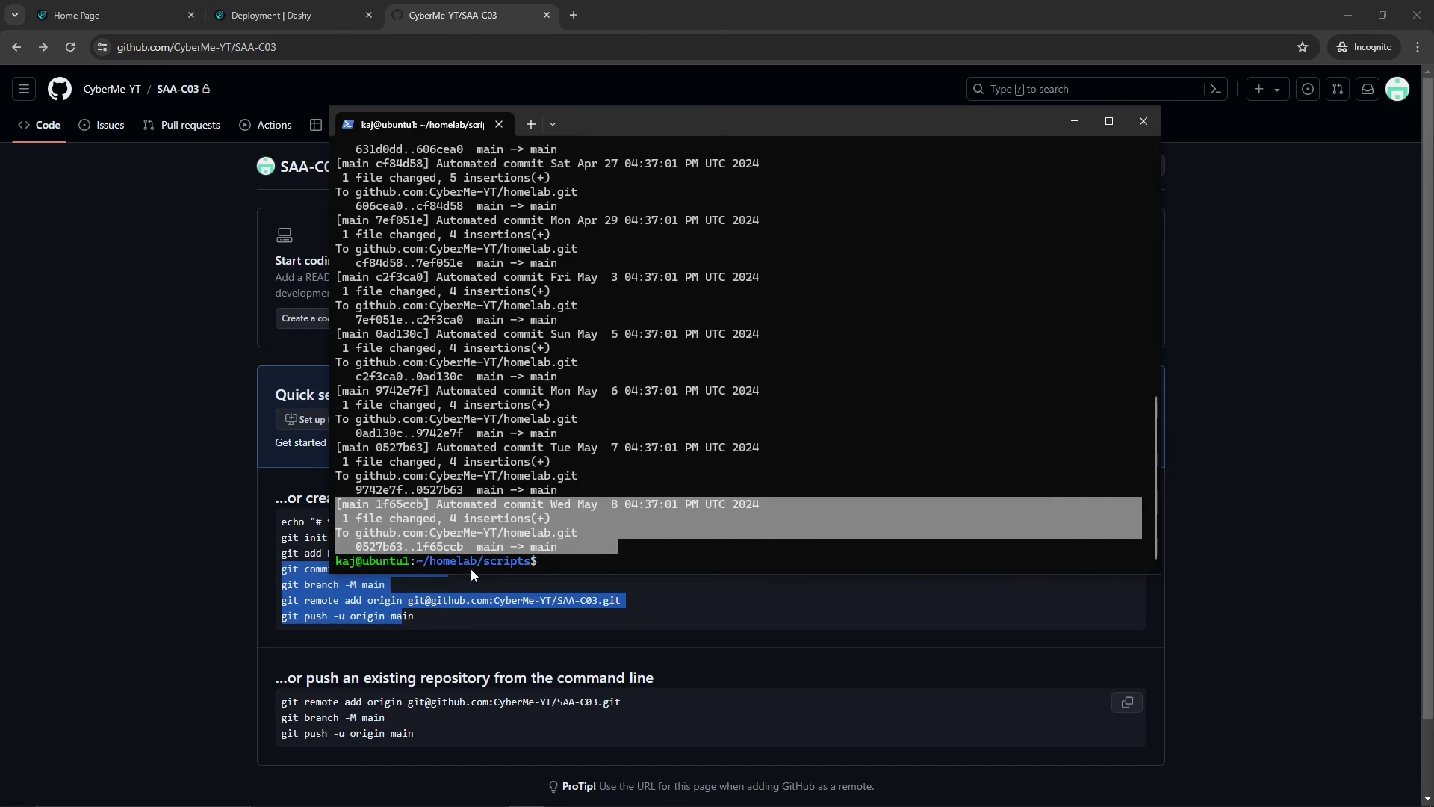
# Review cron.log in the scripts folder of the homelab repository on GitHub and return to the repository's main page
pyautogui.scroll(6, 479, 320)
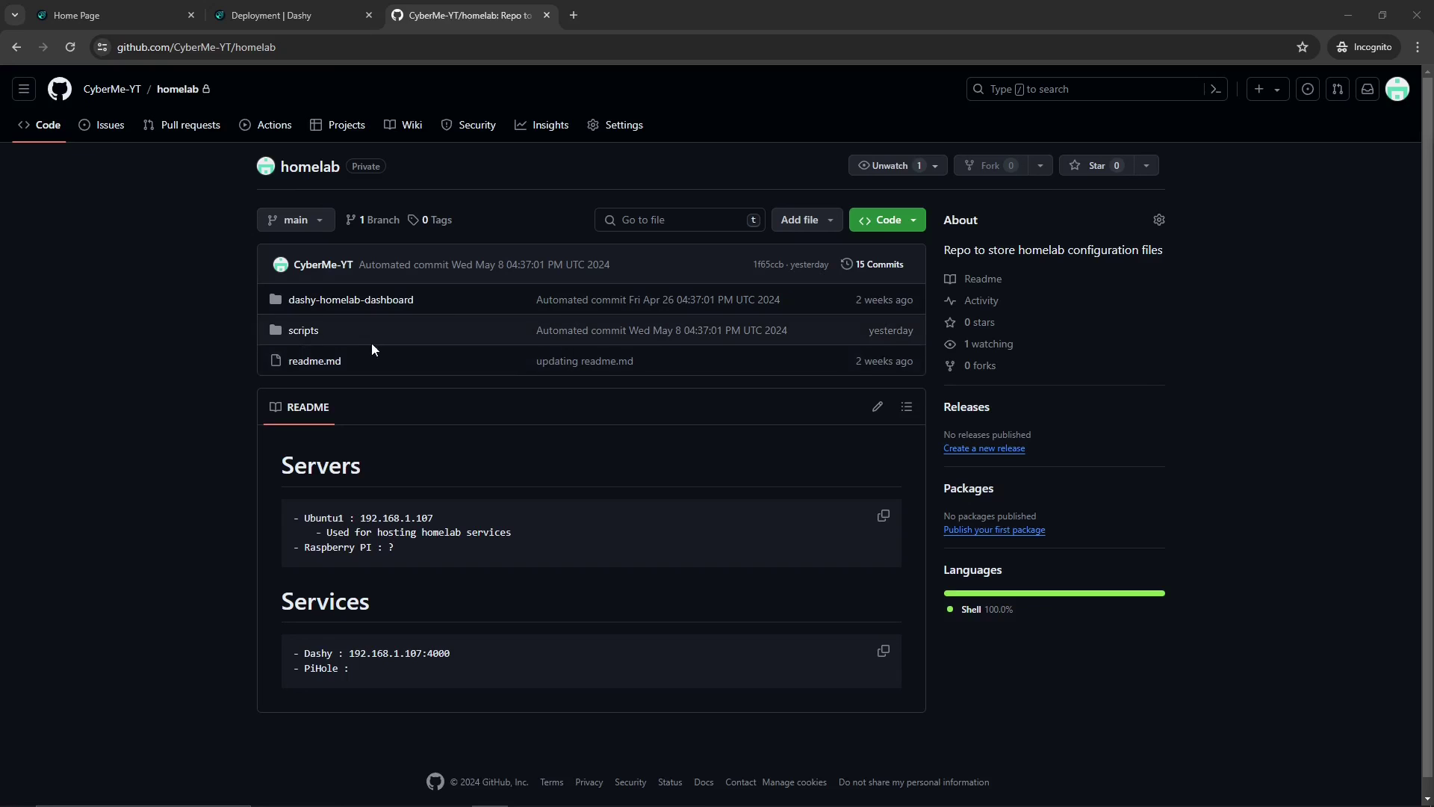
pyautogui.click(304, 330)
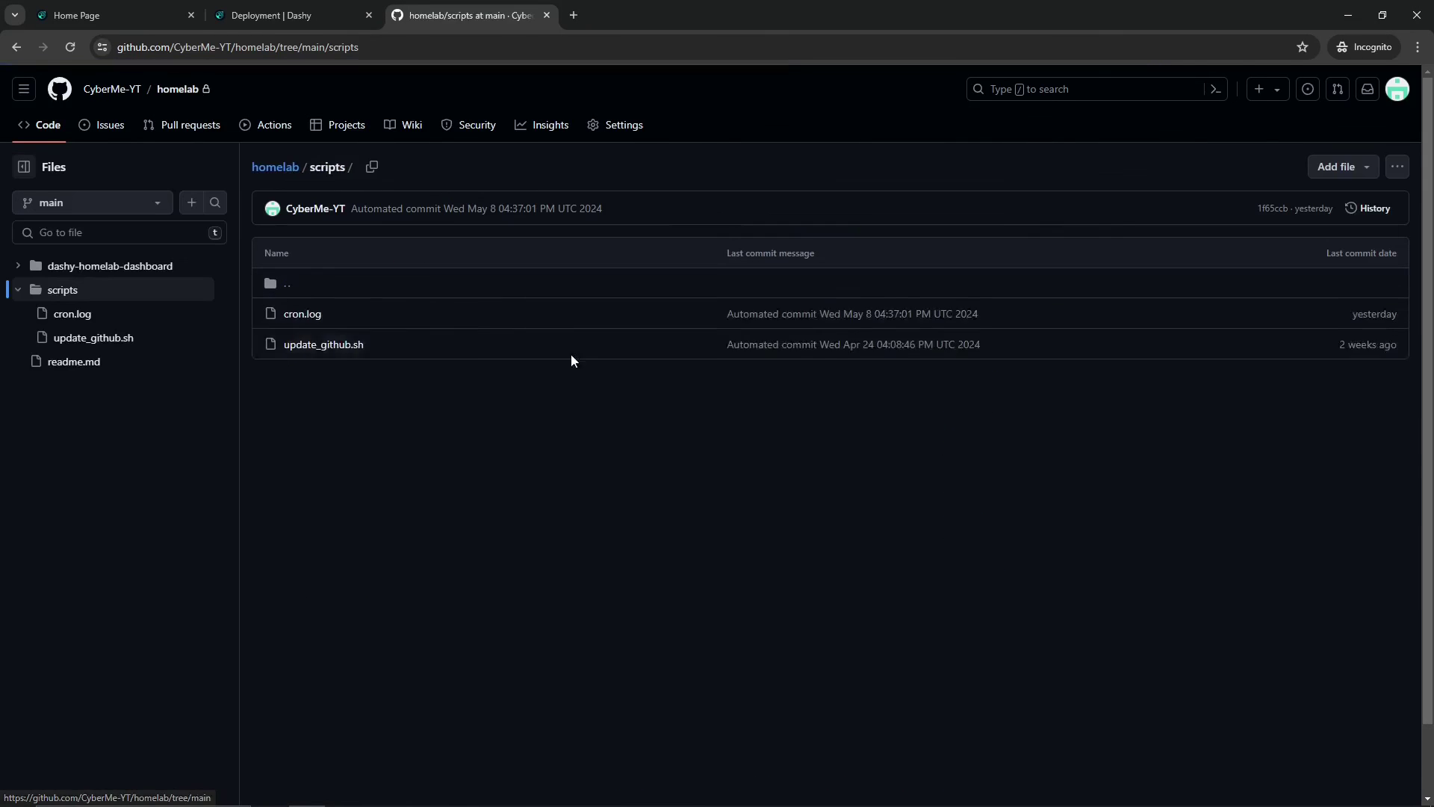
pyautogui.click(303, 314)
pyautogui.scroll(-1, 528, 404)
pyautogui.scroll(1, 555, 411)
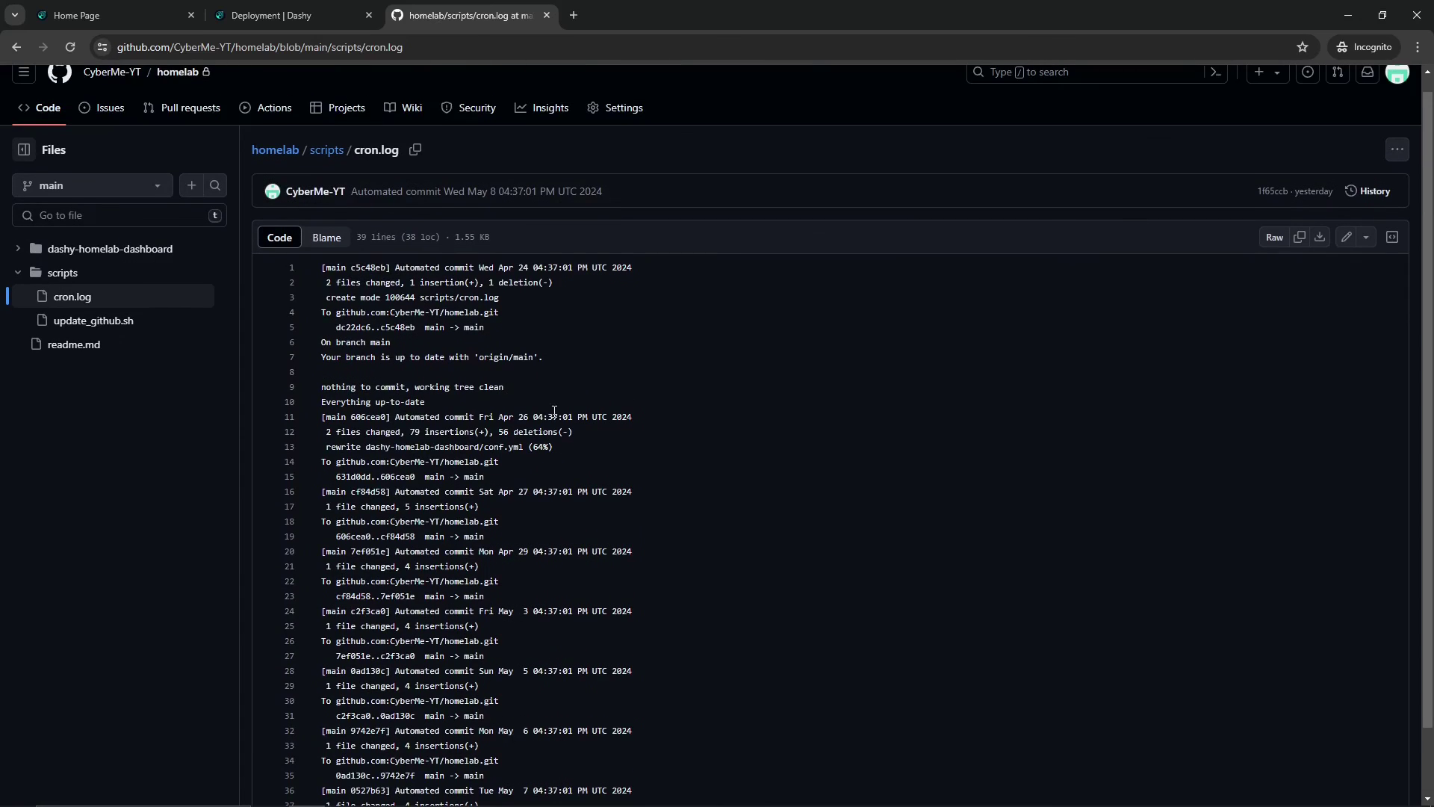
pyautogui.scroll(-1, 538, 486)
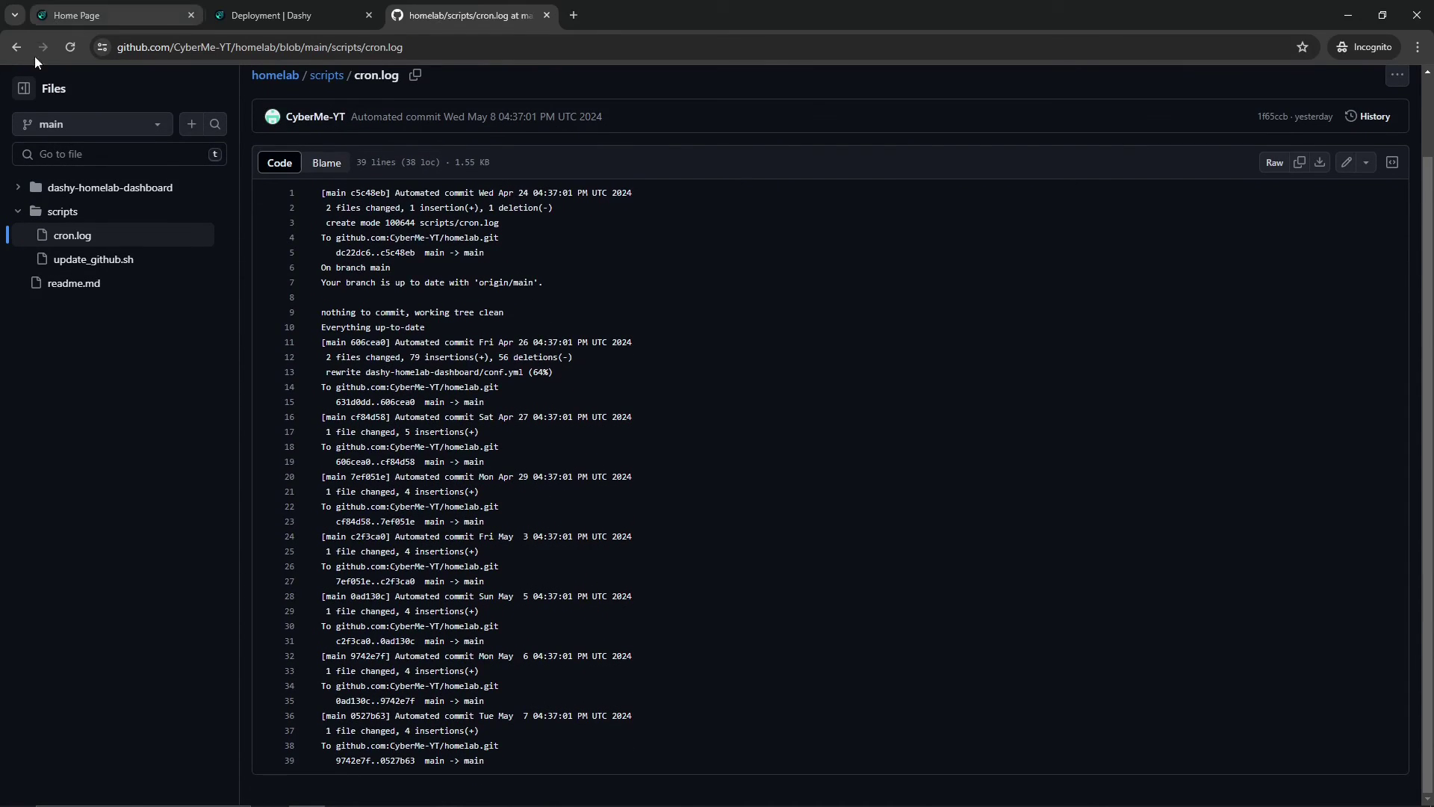
pyautogui.click(10, 43)
pyautogui.click(10, 43)
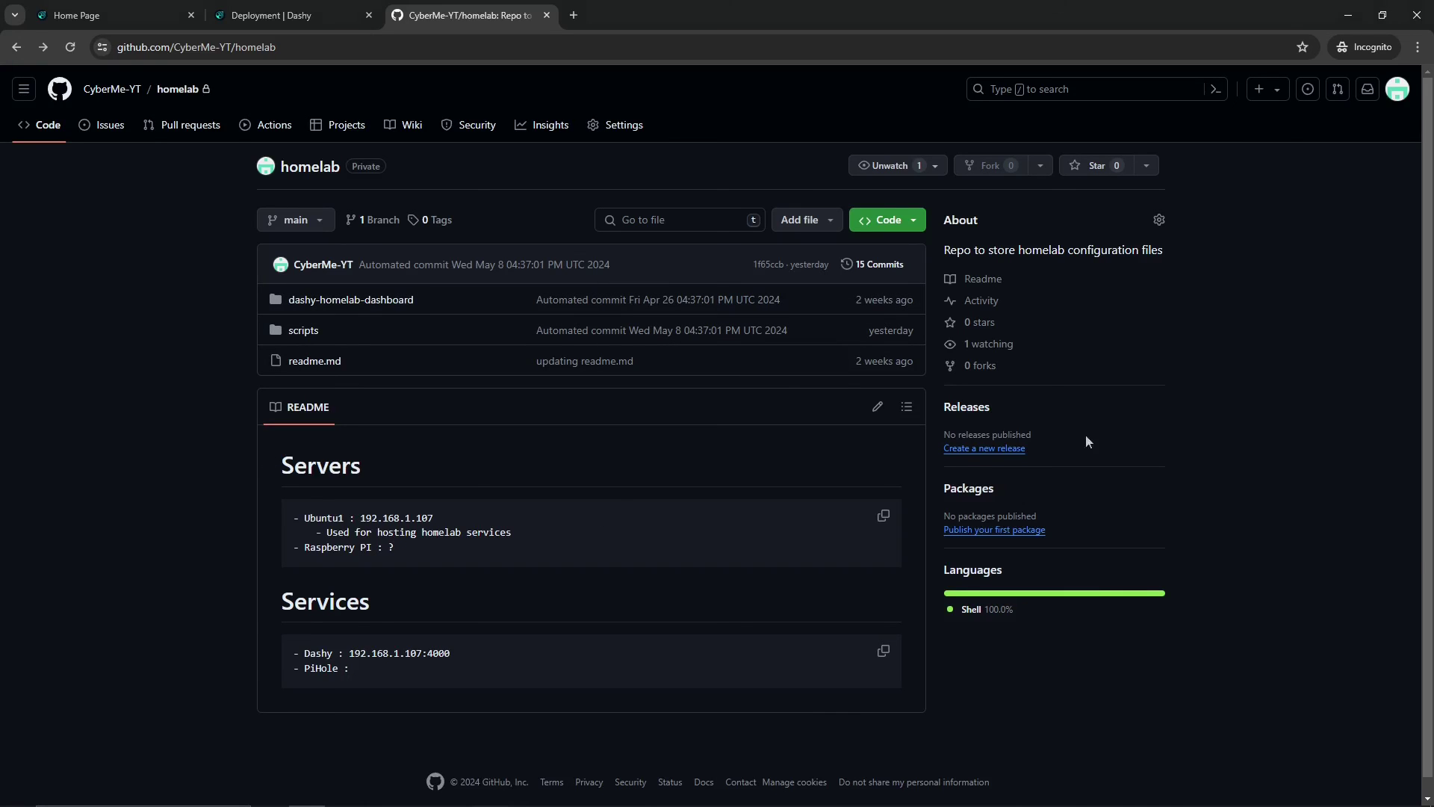
# Revisit the finished Dashy dashboard and the Deploy with Docker section of the Dashy deployment documentation
pyautogui.click(275, 8)
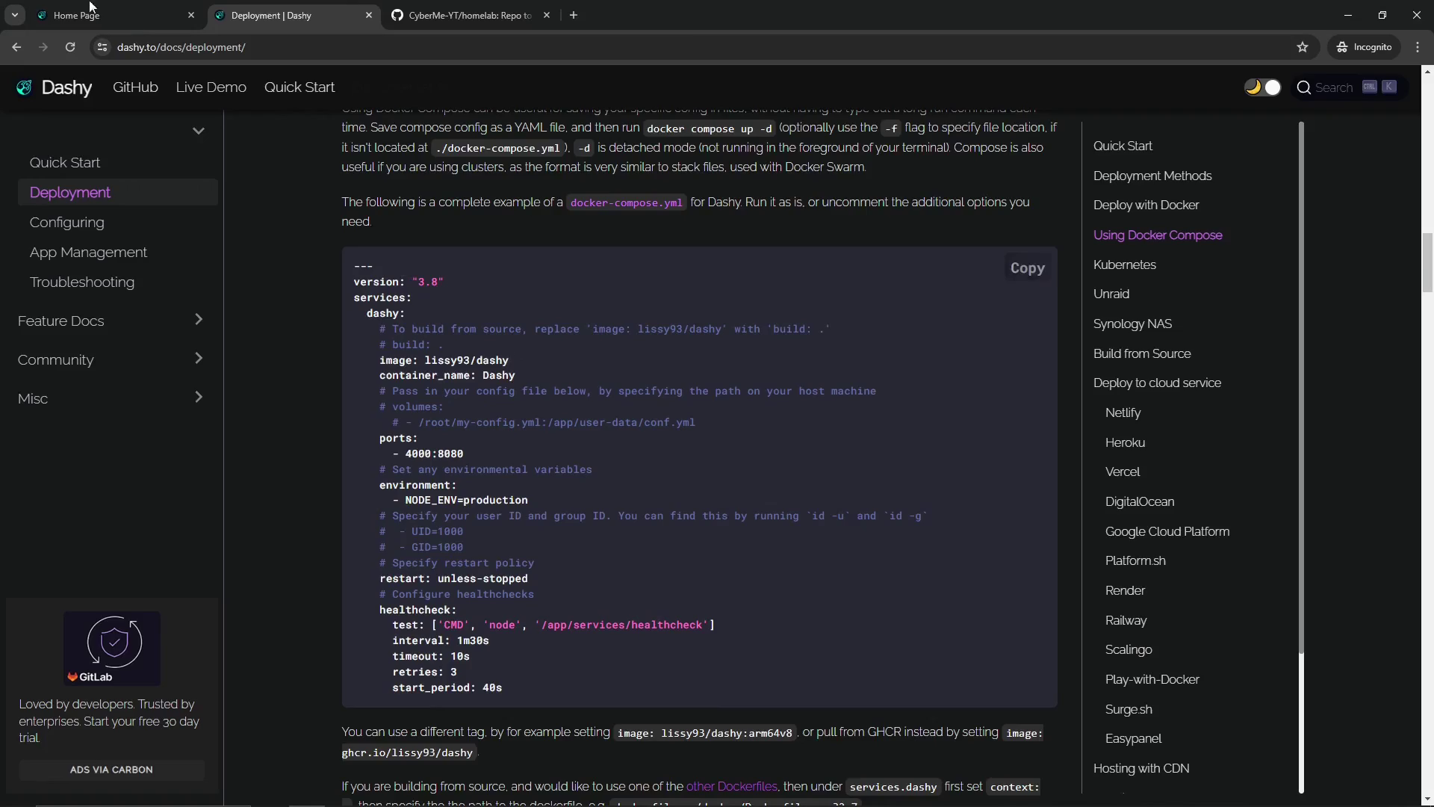
pyautogui.click(135, 28)
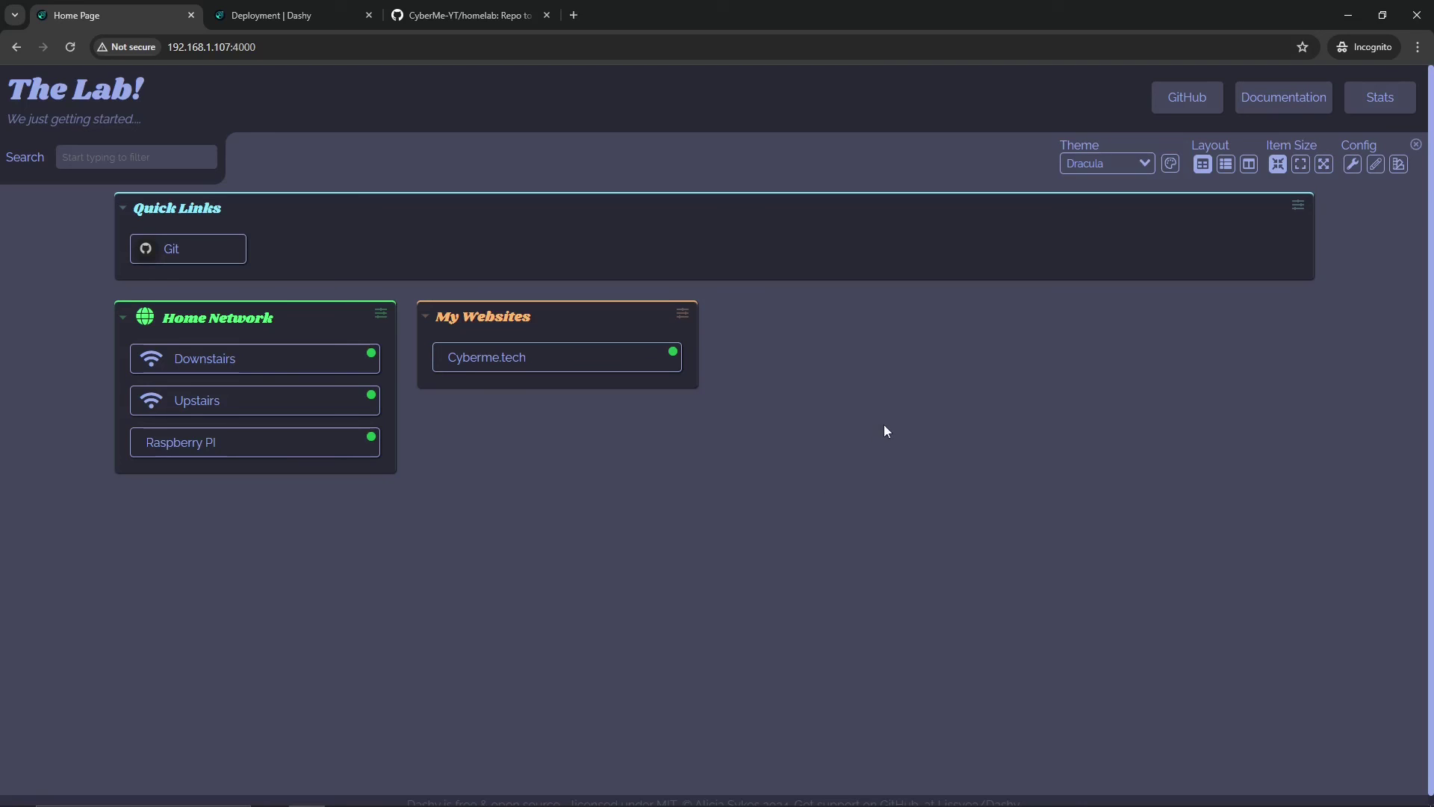
pyautogui.click(284, 14)
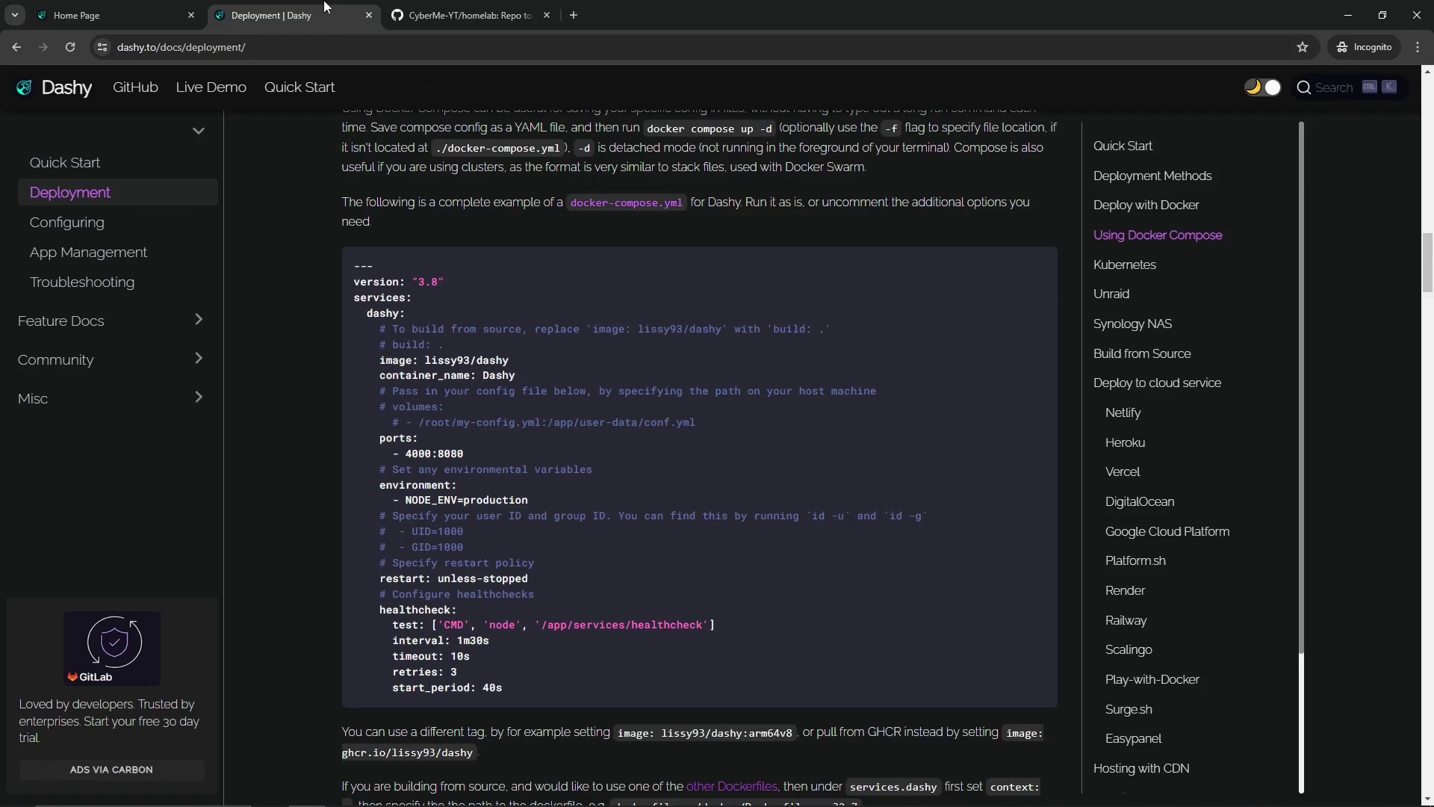
pyautogui.scroll(7, 365, 224)
pyautogui.scroll(3, 397, 266)
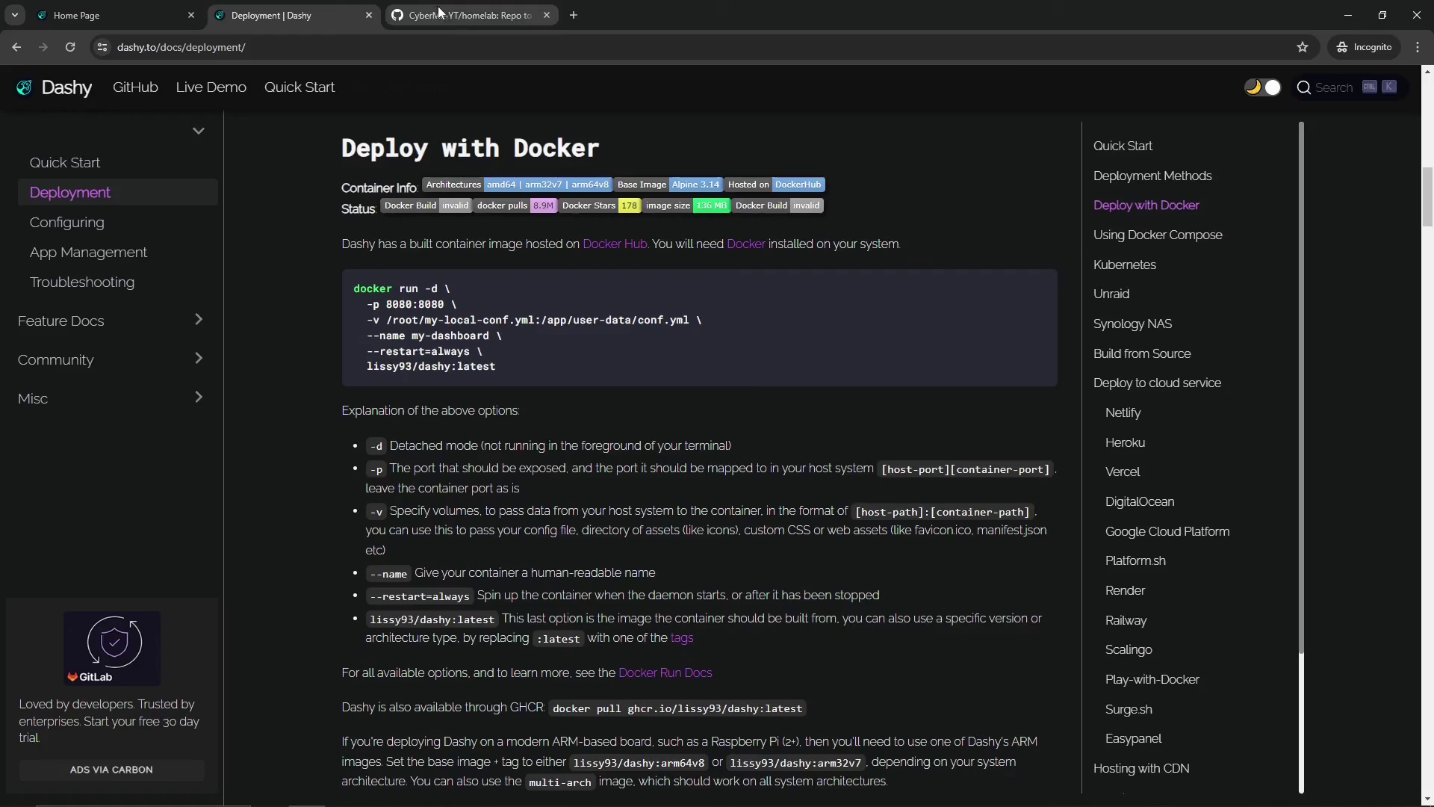
# Go from the homelab repository to its owner's GitHub profile and open the Youtube-Labs repository
pyautogui.click(463, 15)
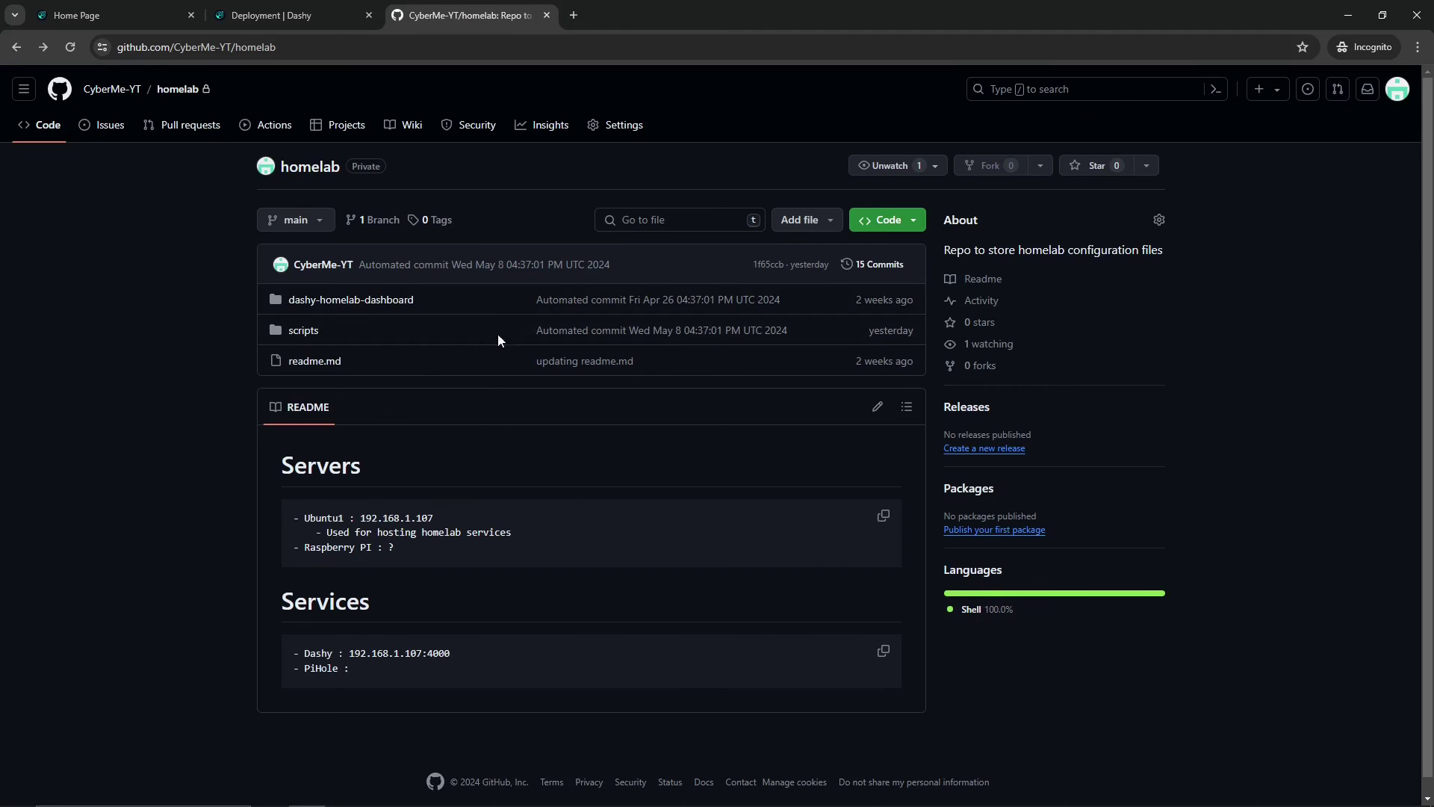
pyautogui.click(115, 90)
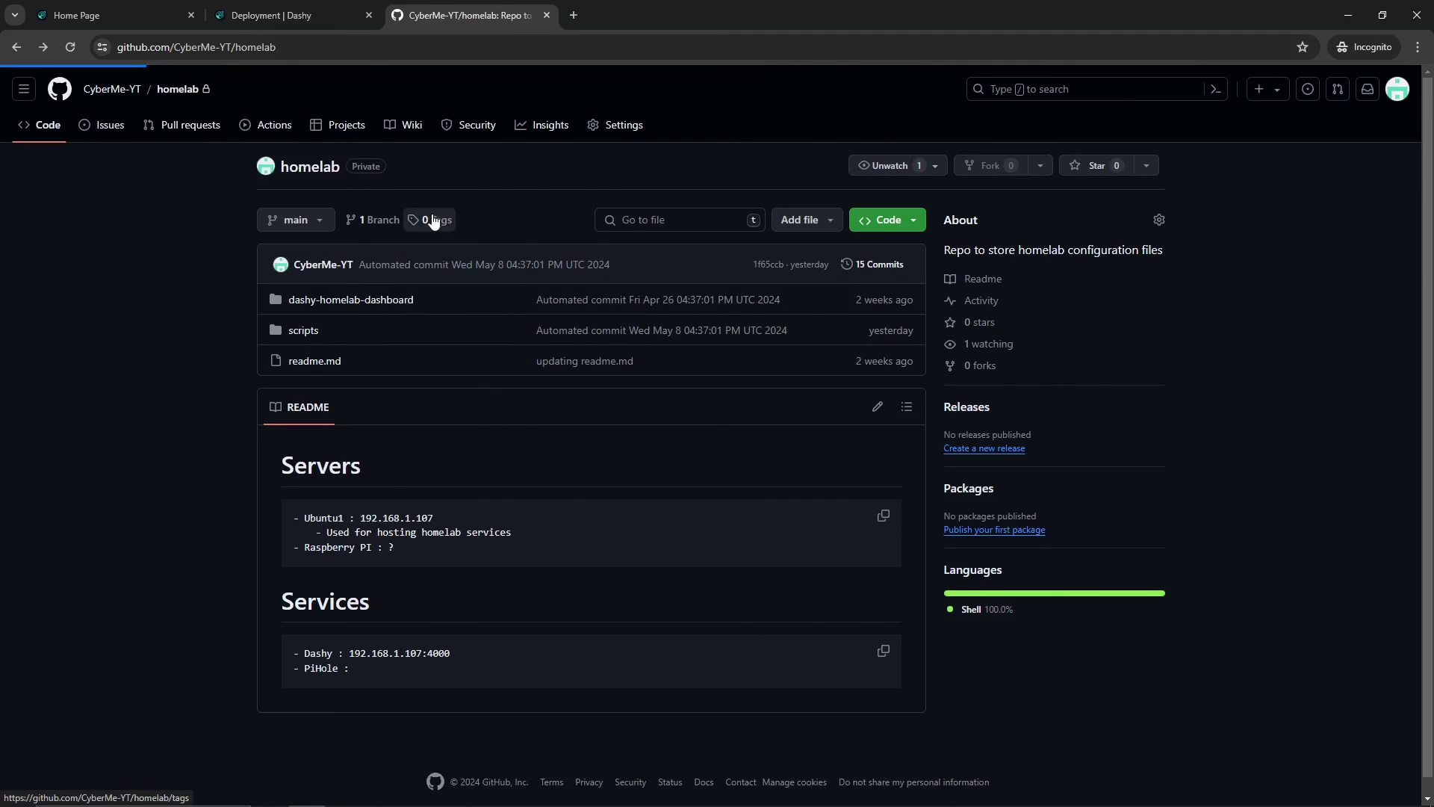
pyautogui.click(562, 299)
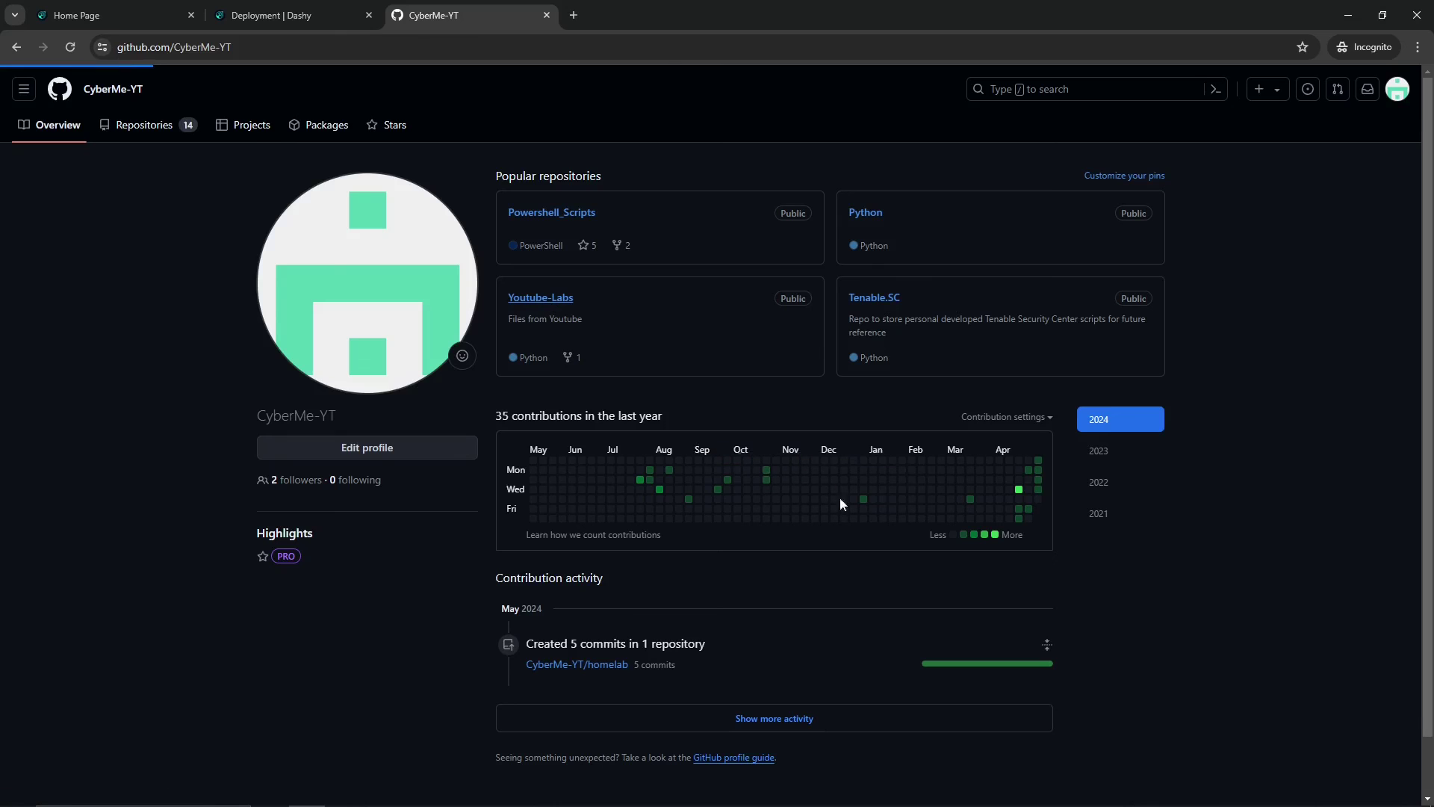